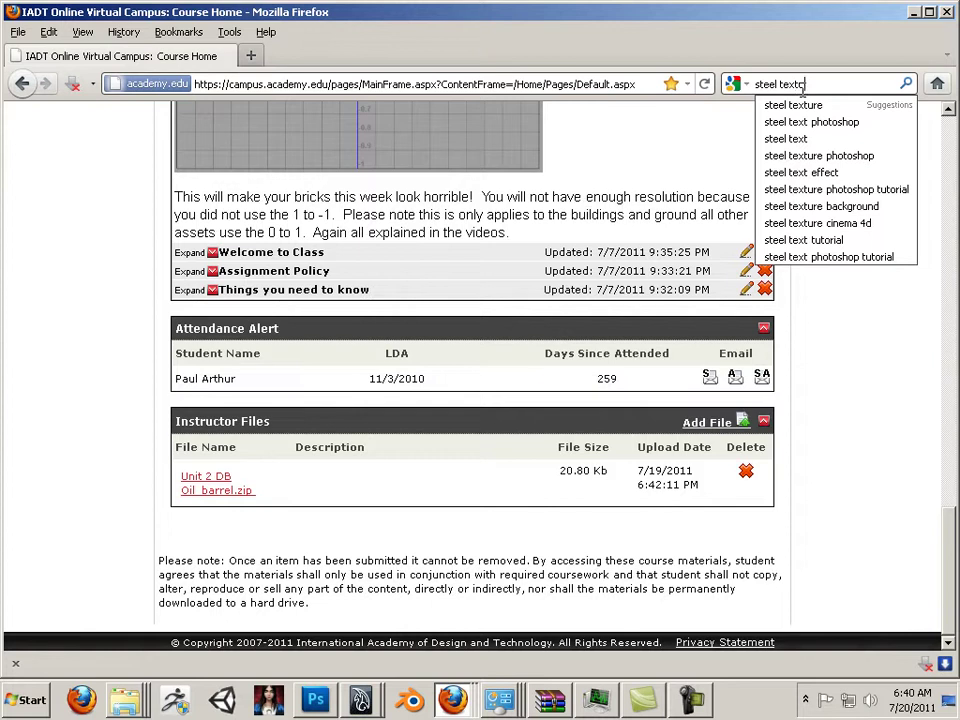
Search Google Images for "steel texture"
type("re")
key("Return")
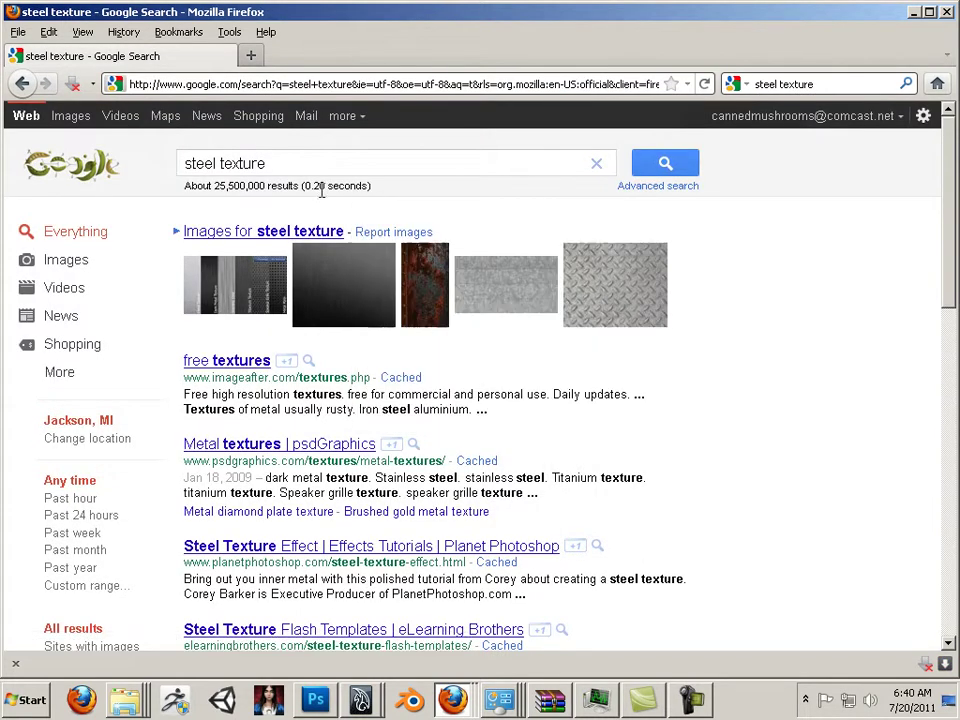
left_click(645, 190)
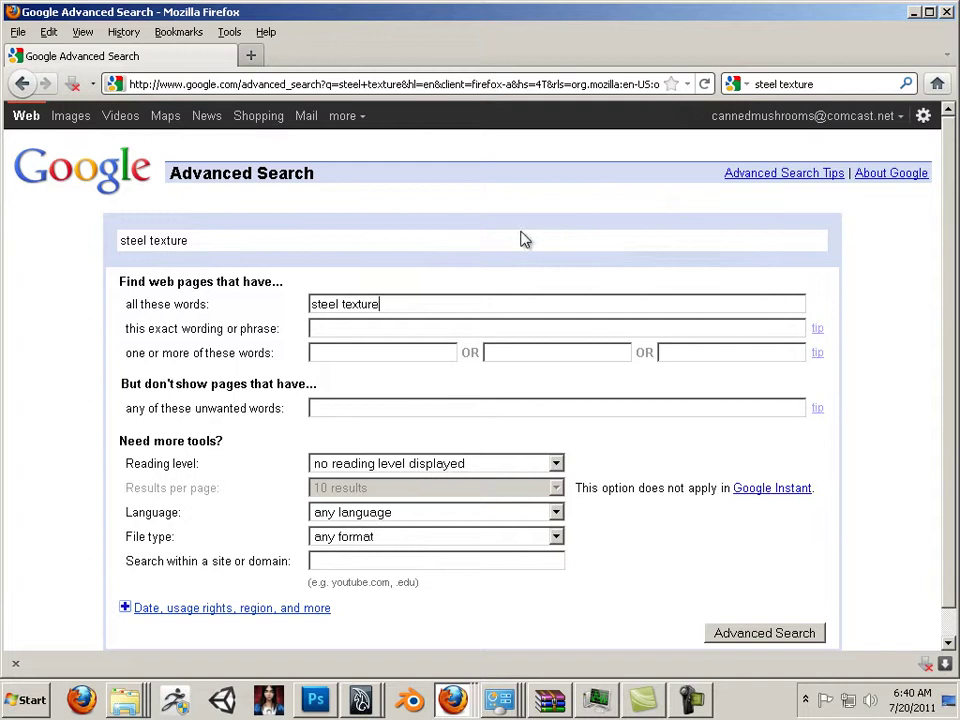
scroll(447, 490, "down", 1)
scroll(529, 516, "up", 1)
left_click(72, 117)
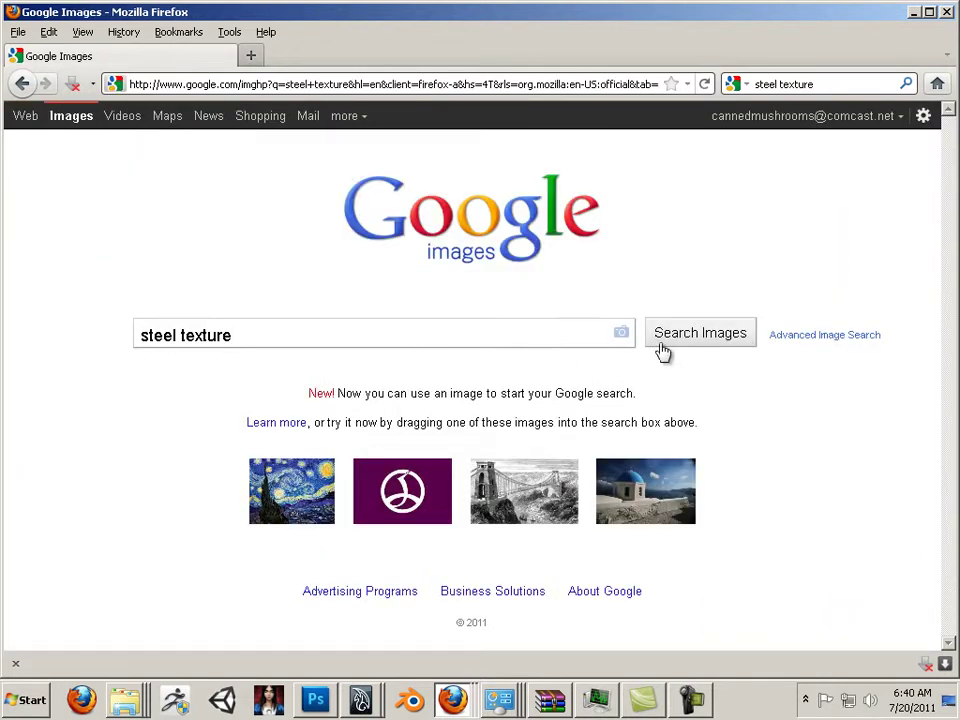
left_click(669, 340)
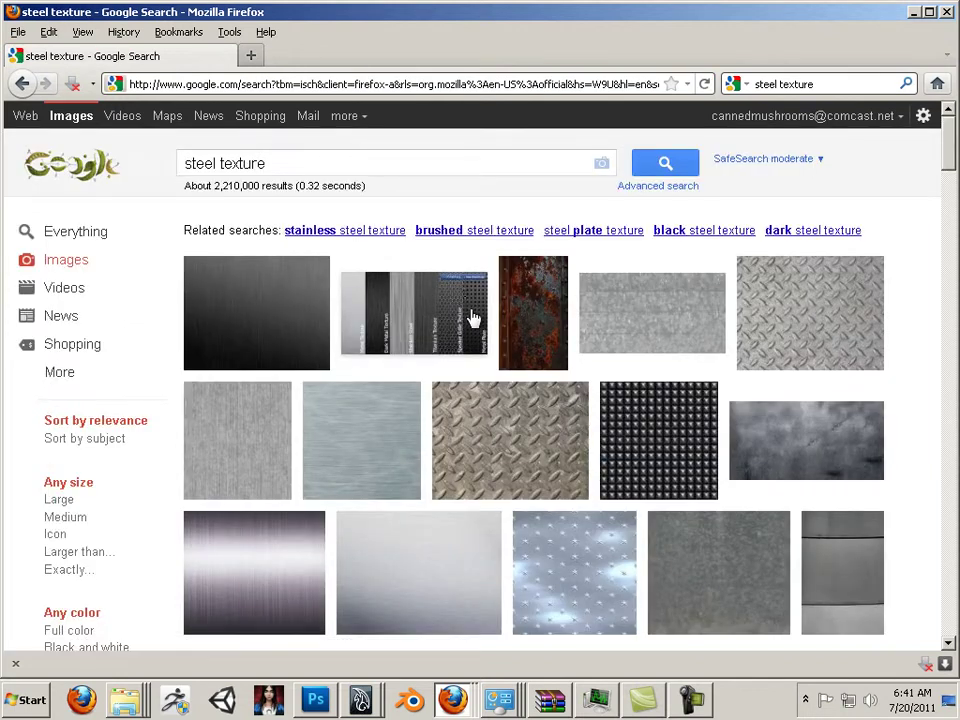
Browse the steel texture images and restrict the search to images larger than 6 MP
scroll(302, 295, "down", 7)
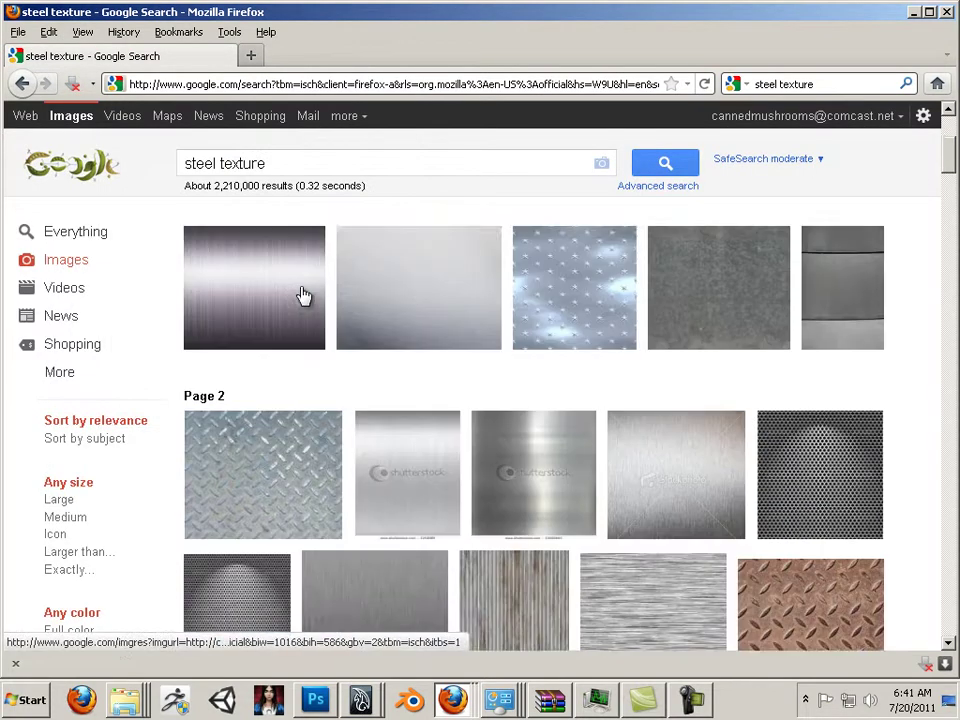
scroll(303, 294, "down", 5)
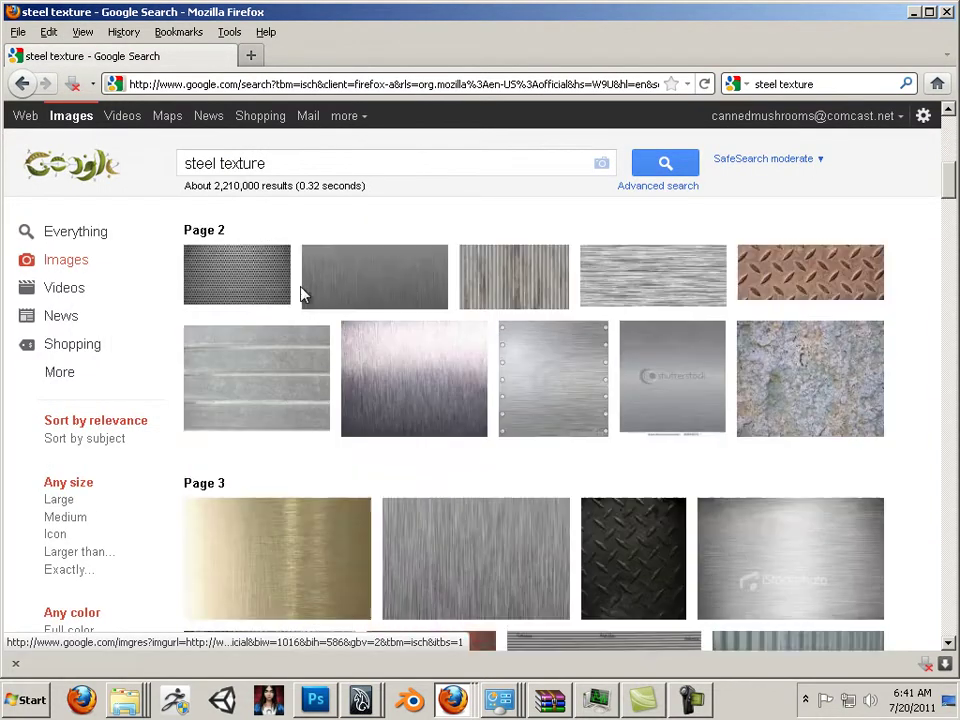
scroll(303, 295, "down", 5)
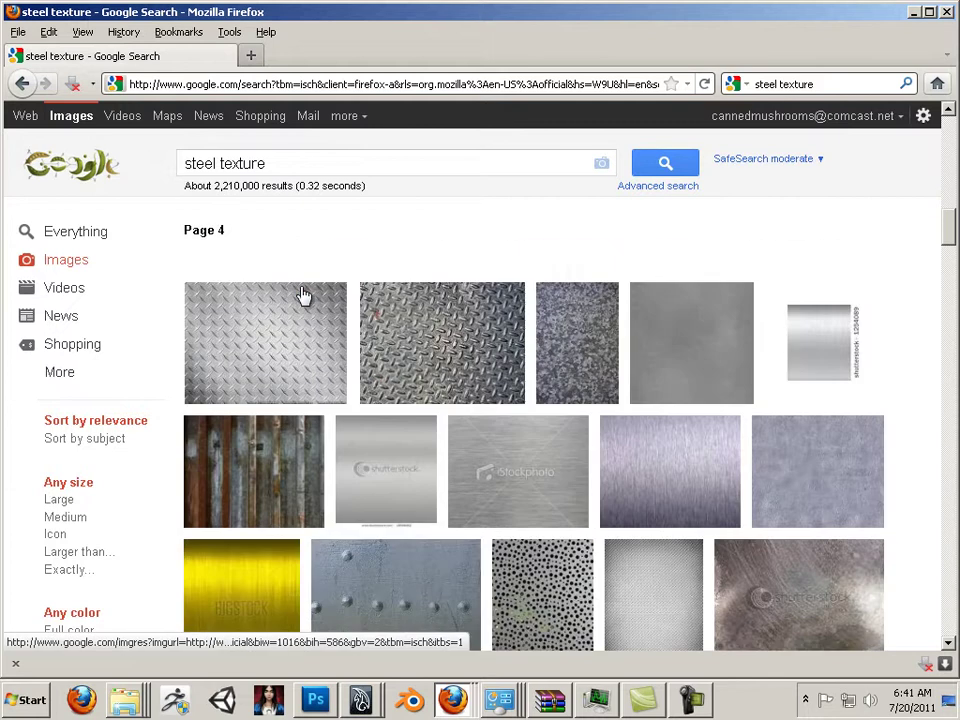
scroll(303, 295, "up", 17)
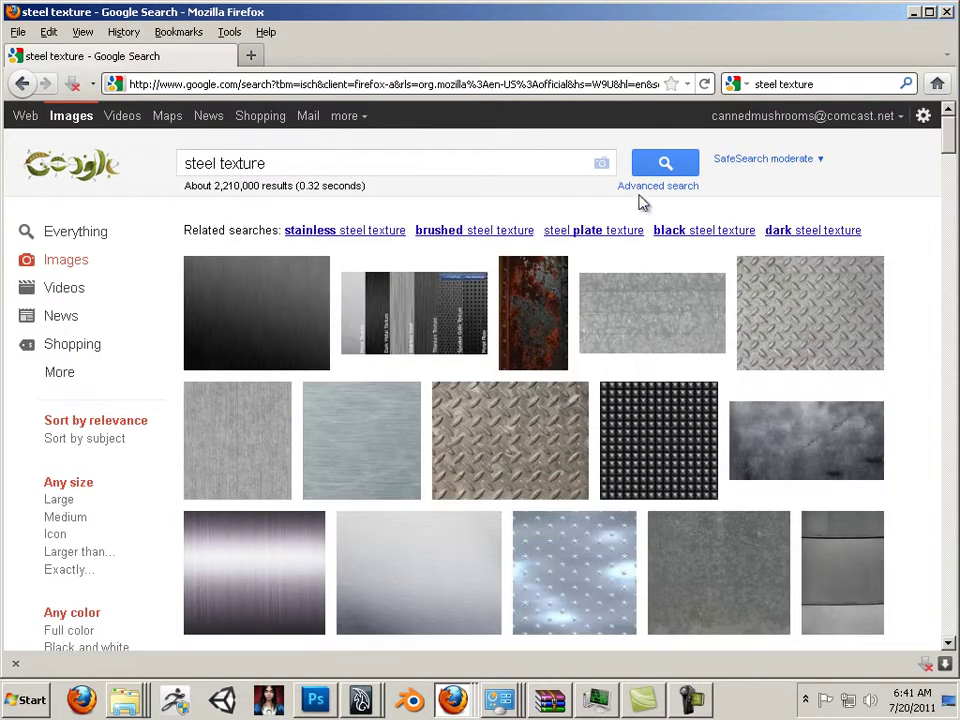
left_click(642, 197)
left_click(612, 342)
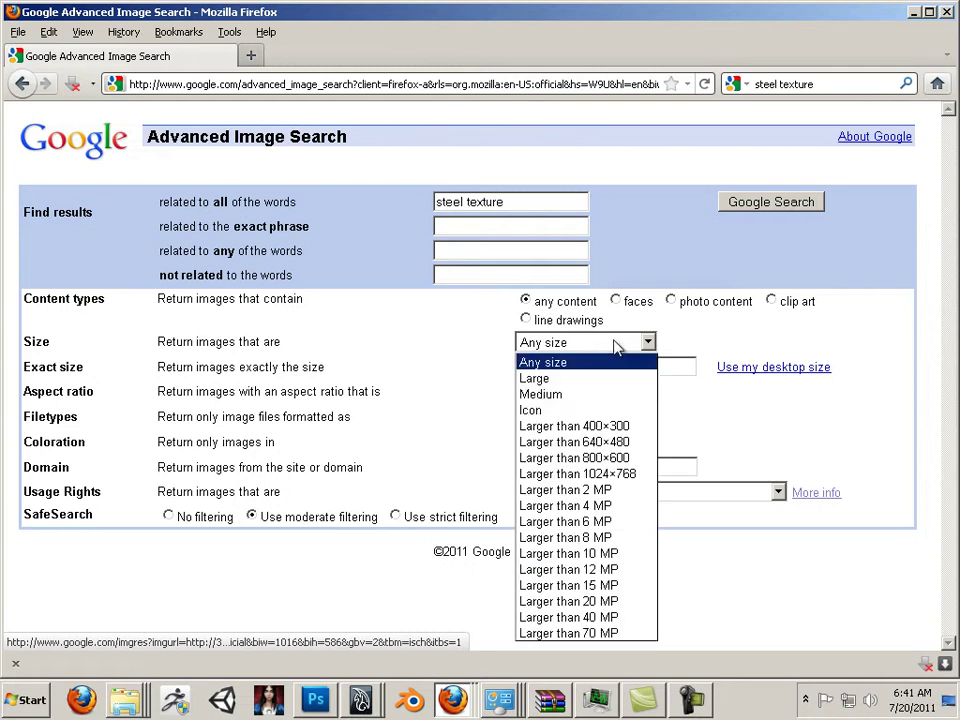
left_click(590, 521)
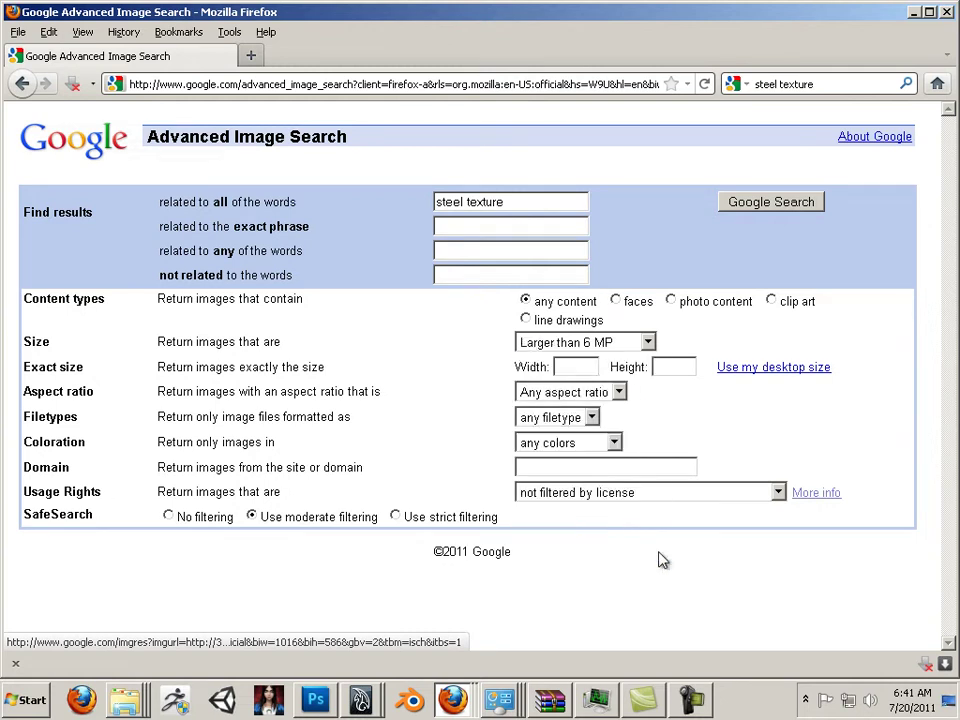
left_click(749, 207)
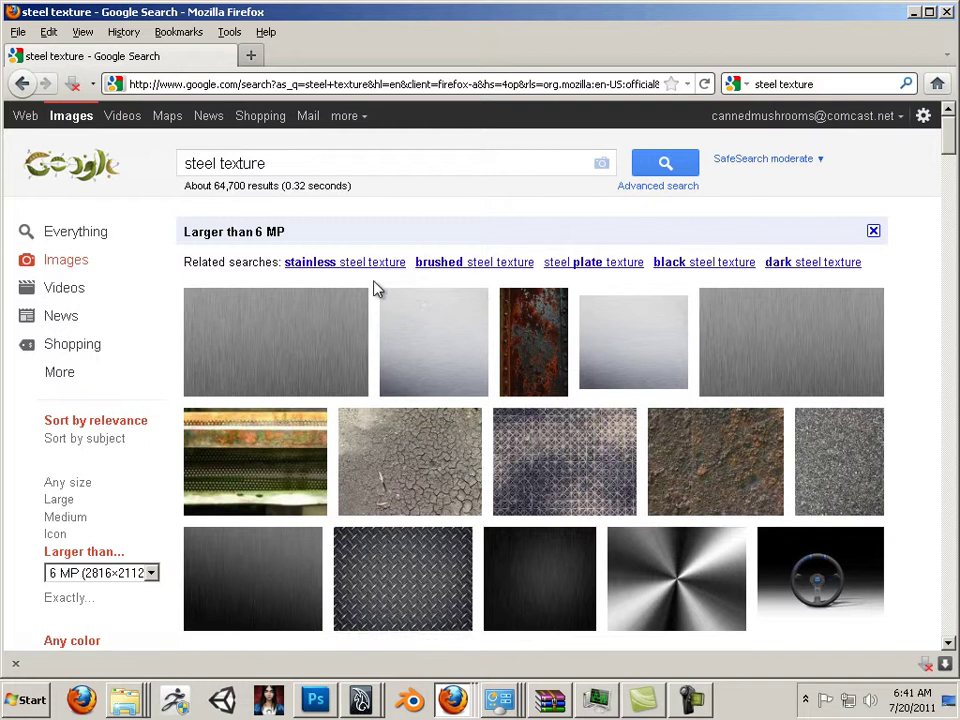
Find the scratched grey metal image Metal001.jpg among the results and open it at full size
scroll(364, 281, "down", 7)
scroll(432, 314, "up", 3)
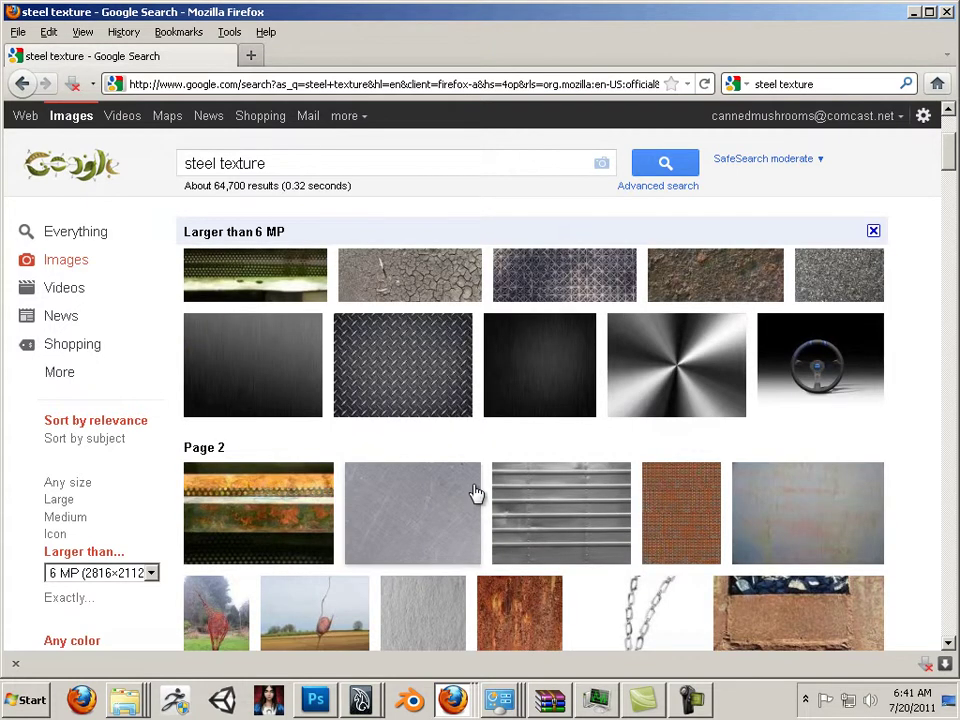
mouse_move(384, 521)
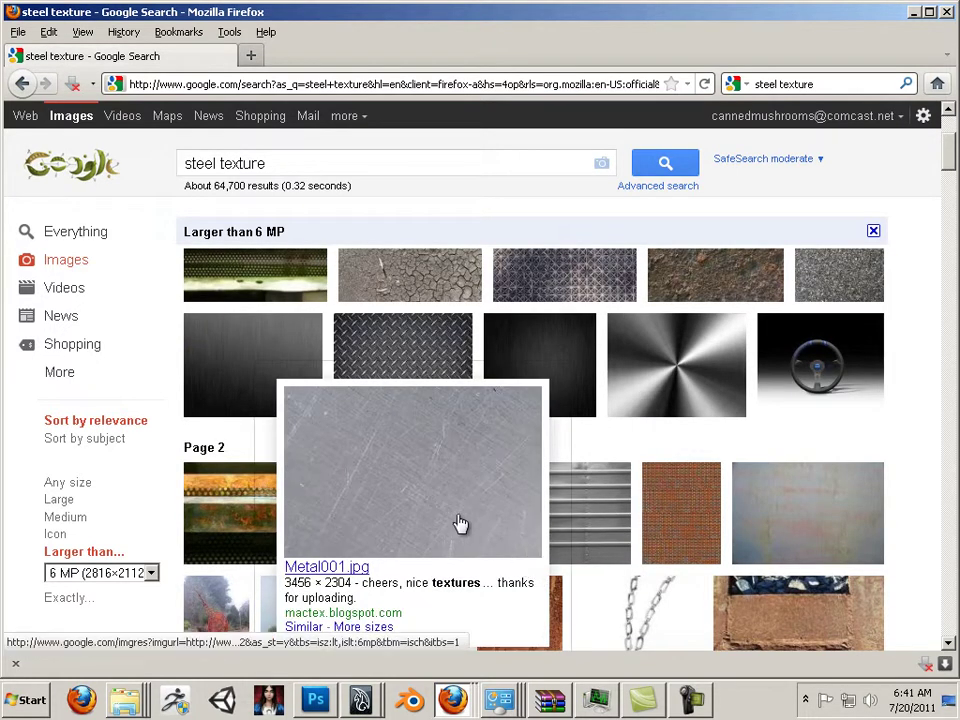
left_click(419, 503)
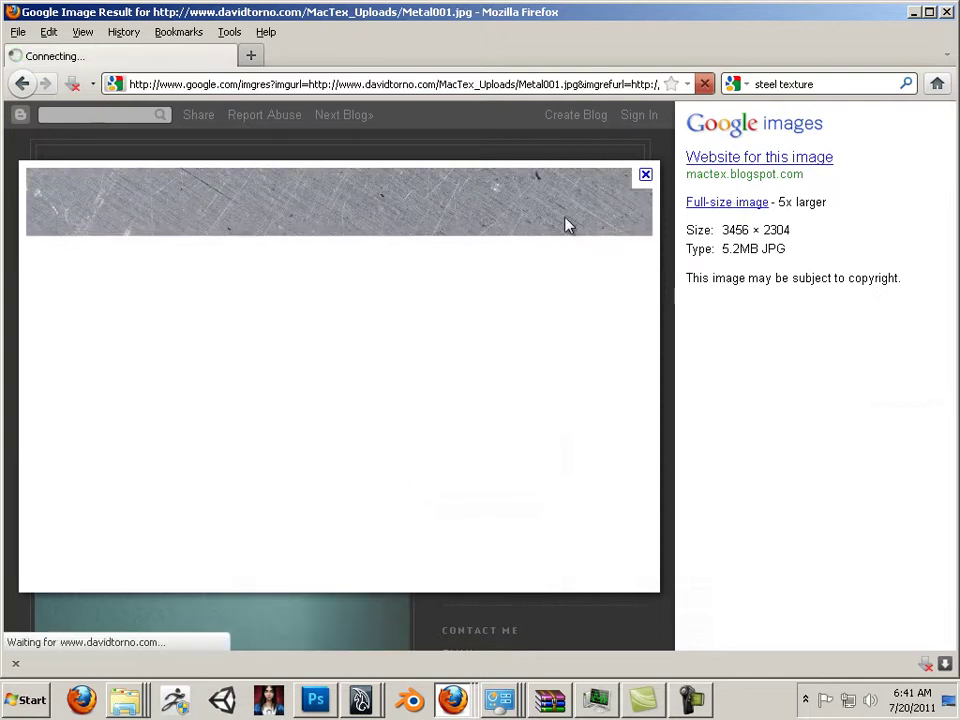
left_click(547, 263)
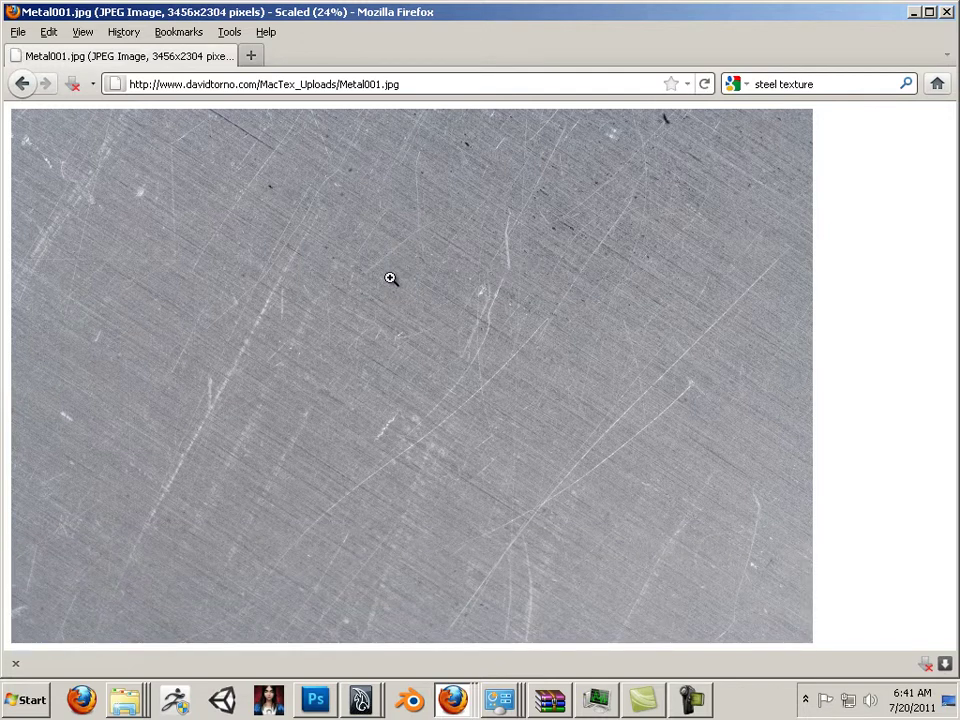
Copy the full-resolution Metal001.jpg image to the clipboard and switch to Photoshop
left_click(458, 376)
right_click(478, 378)
left_click(535, 401)
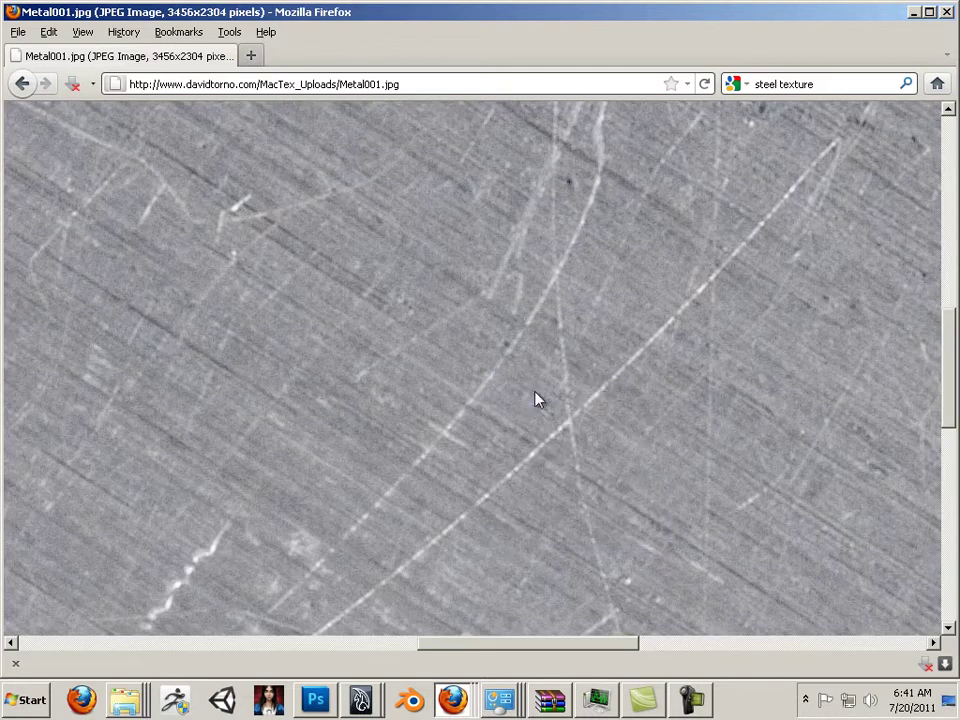
scroll(435, 330, "down", 4)
left_click(436, 333)
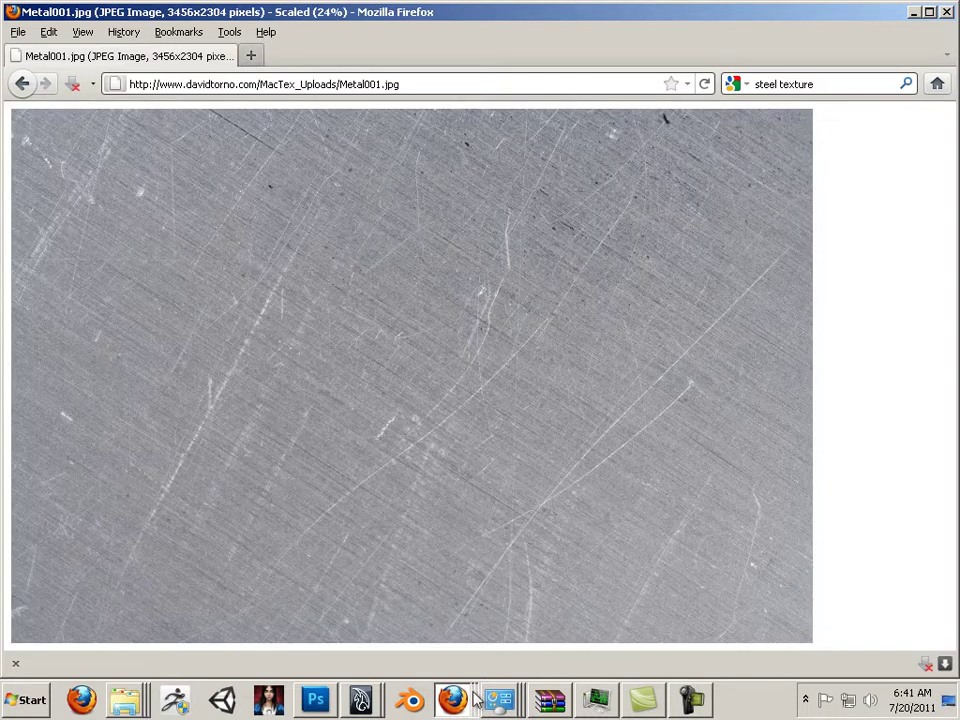
left_click(322, 705)
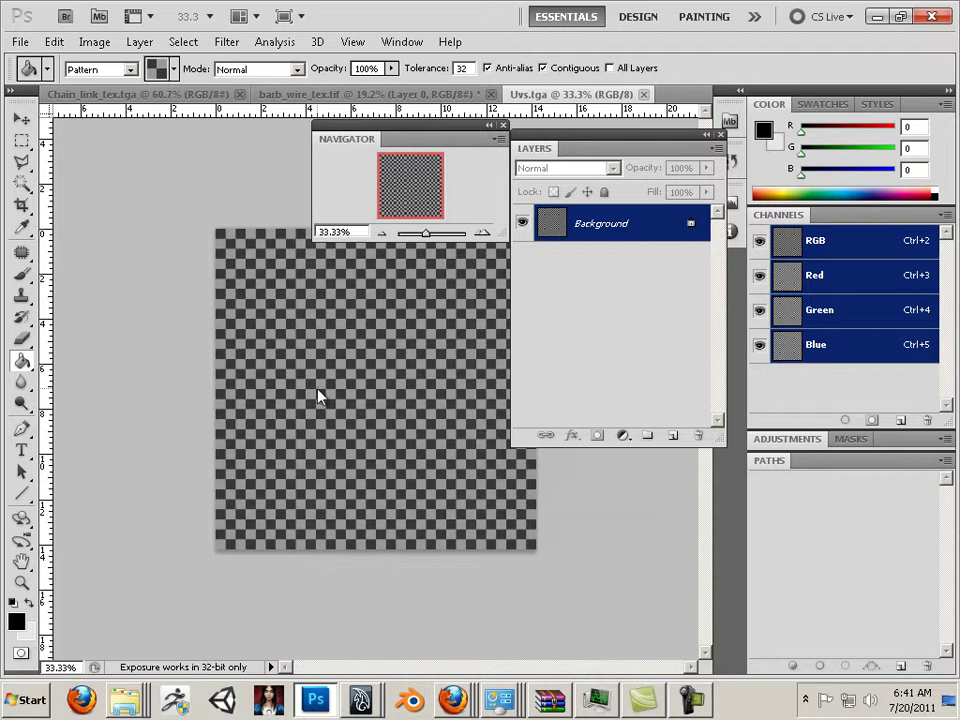
left_click(24, 44)
left_click(36, 58)
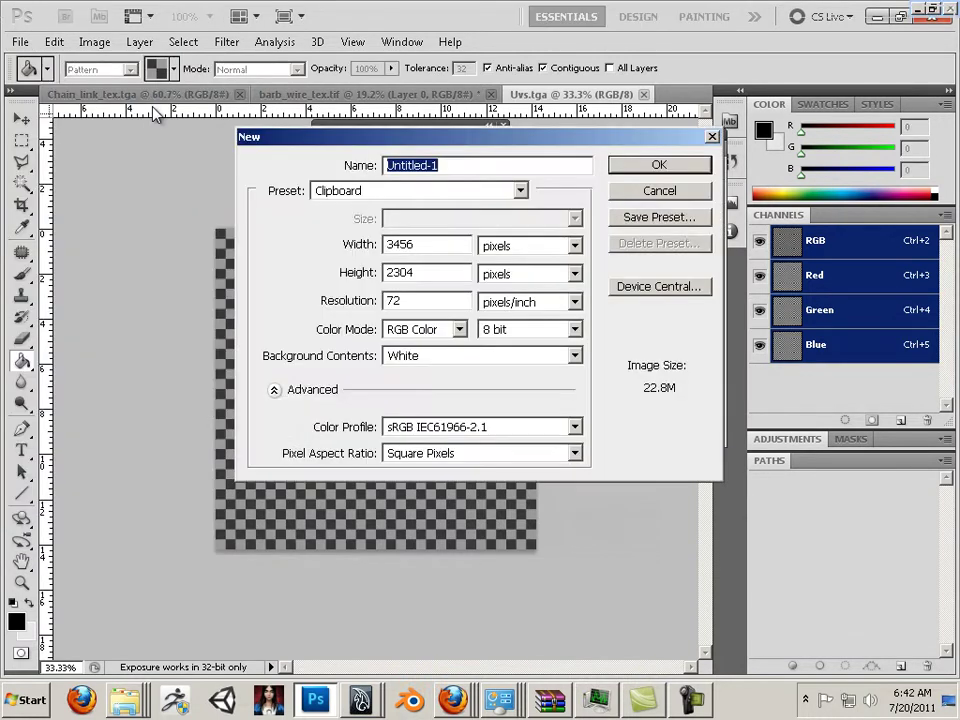
left_click(612, 195)
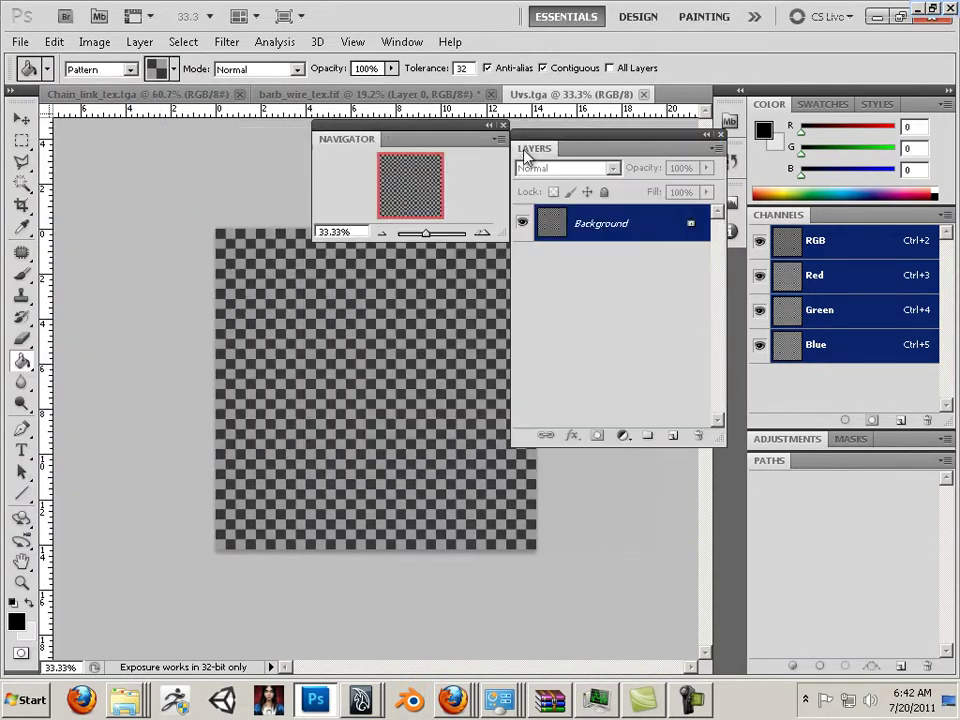
Open barb_wire_tex.tga from the Chain Link DB folder
left_click(337, 96)
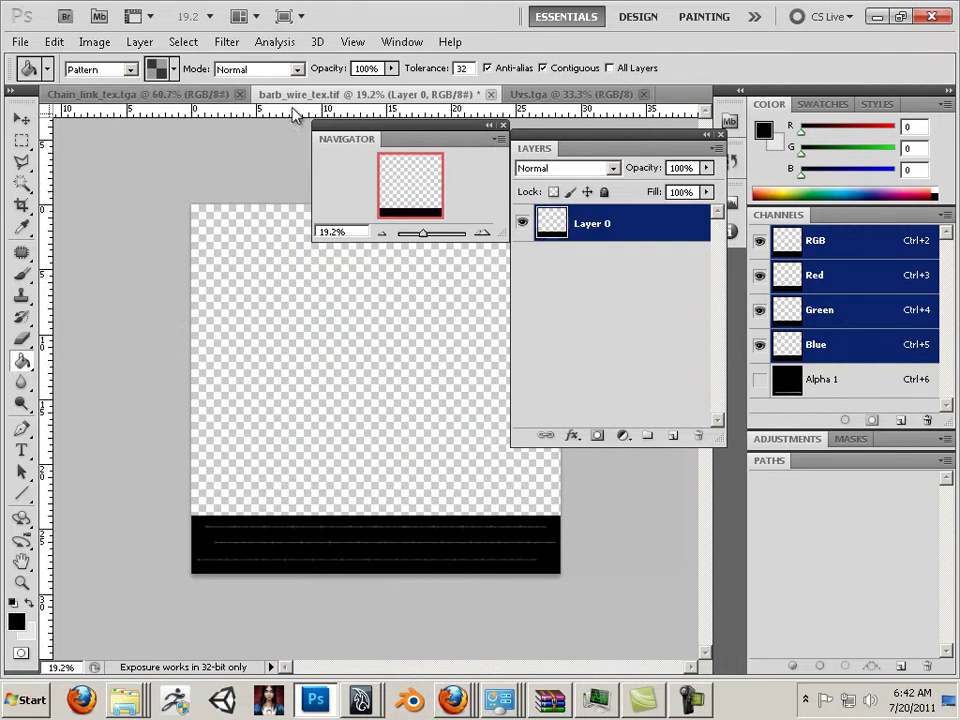
left_click(20, 42)
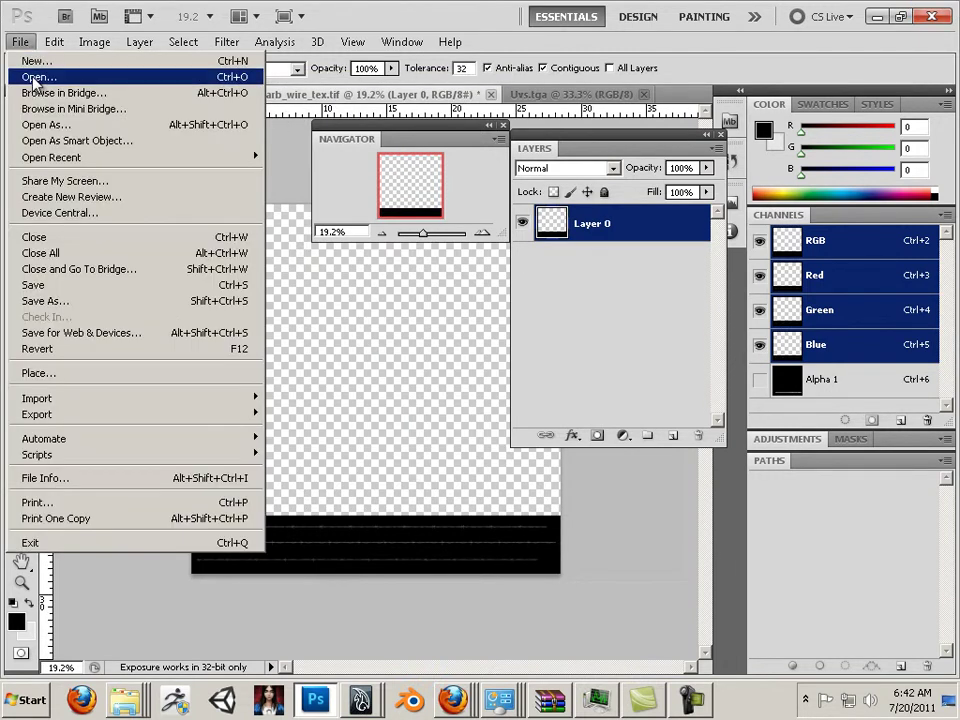
left_click(36, 77)
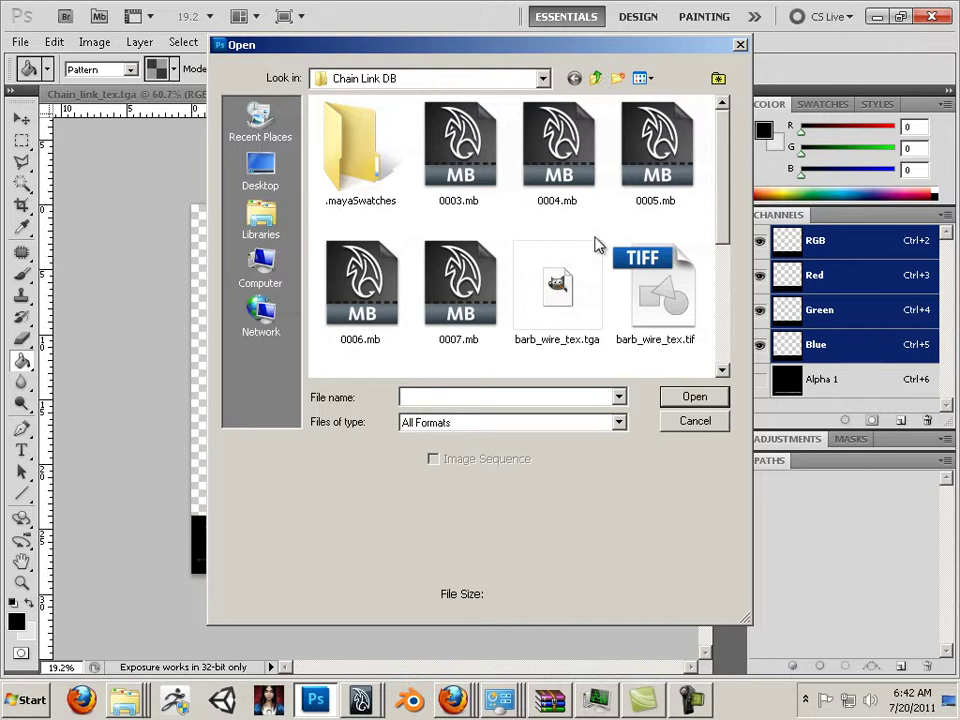
scroll(595, 247, "down", 3)
scroll(568, 270, "down", 1)
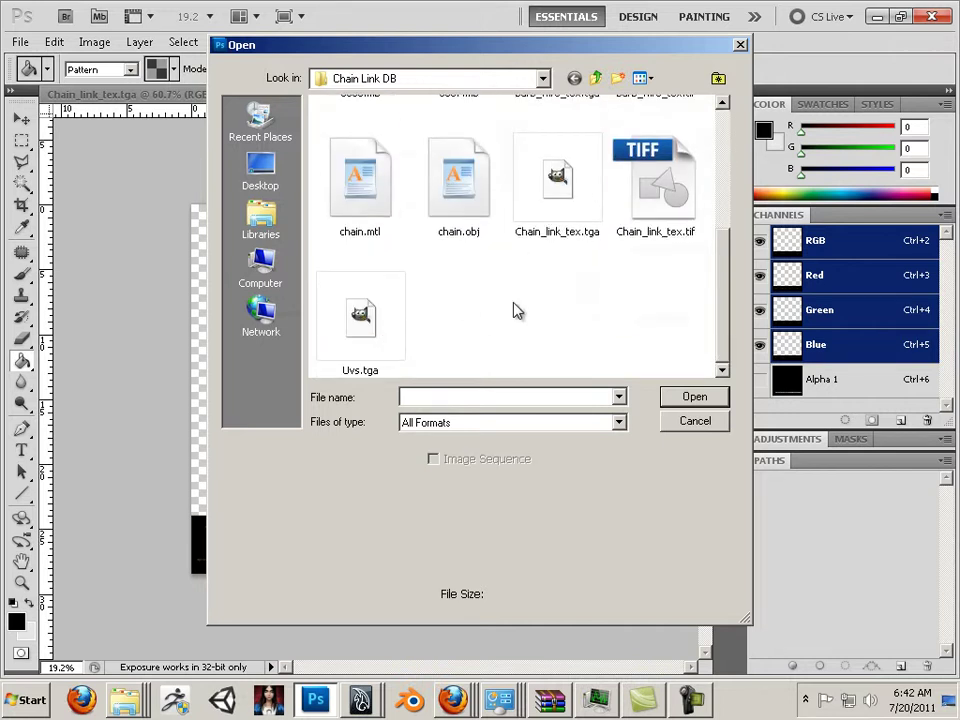
scroll(535, 293, "up", 3)
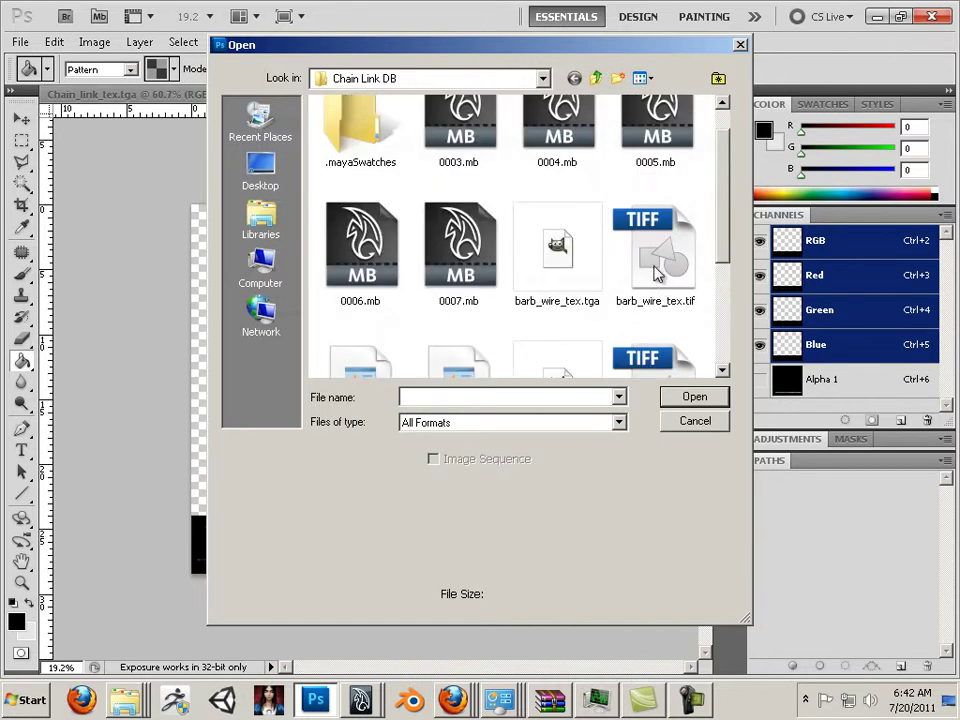
left_click(657, 272)
left_click(585, 278)
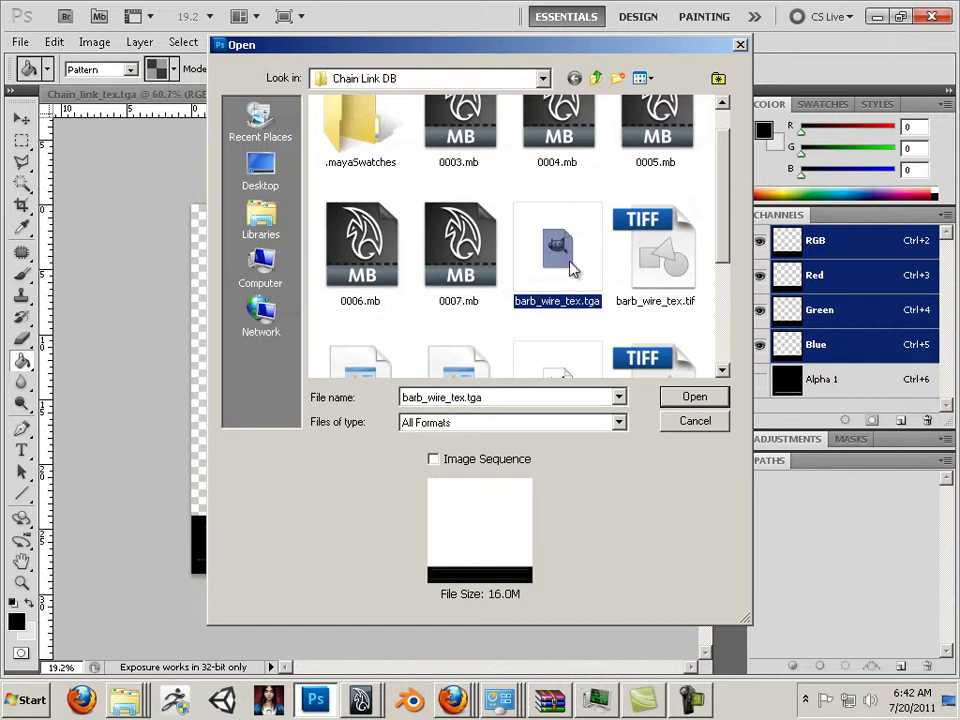
double_click(562, 256)
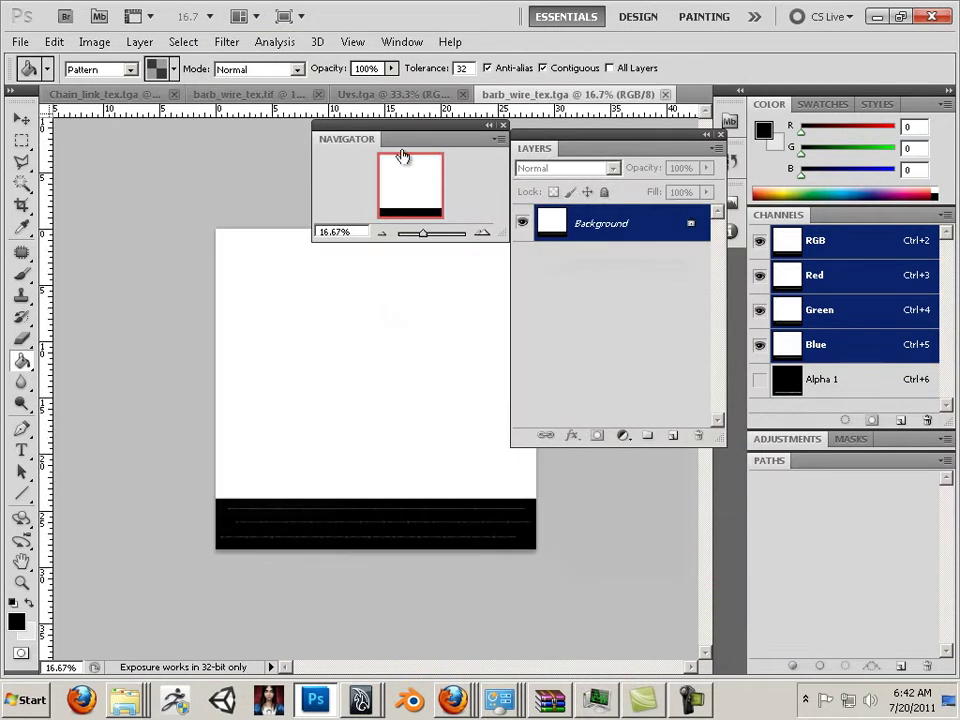
Move the Navigator clear of the canvas and paste the copied steel image onto a new layer in barb_wire_tex.tga
left_click_drag(392, 137, 696, 401)
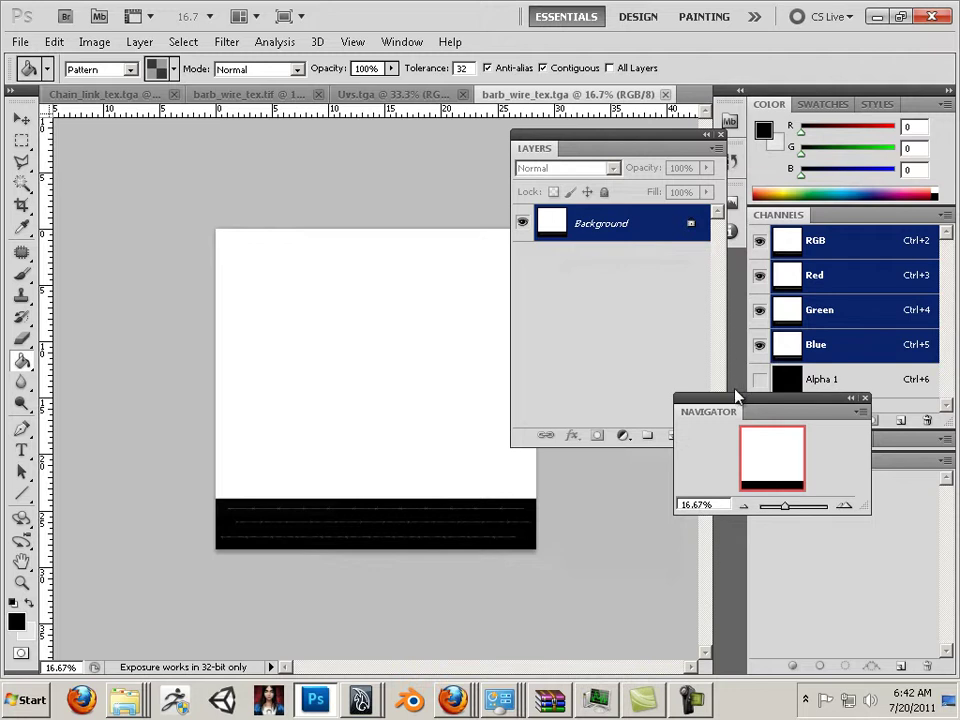
left_click_drag(737, 398, 853, 446)
left_click(673, 435)
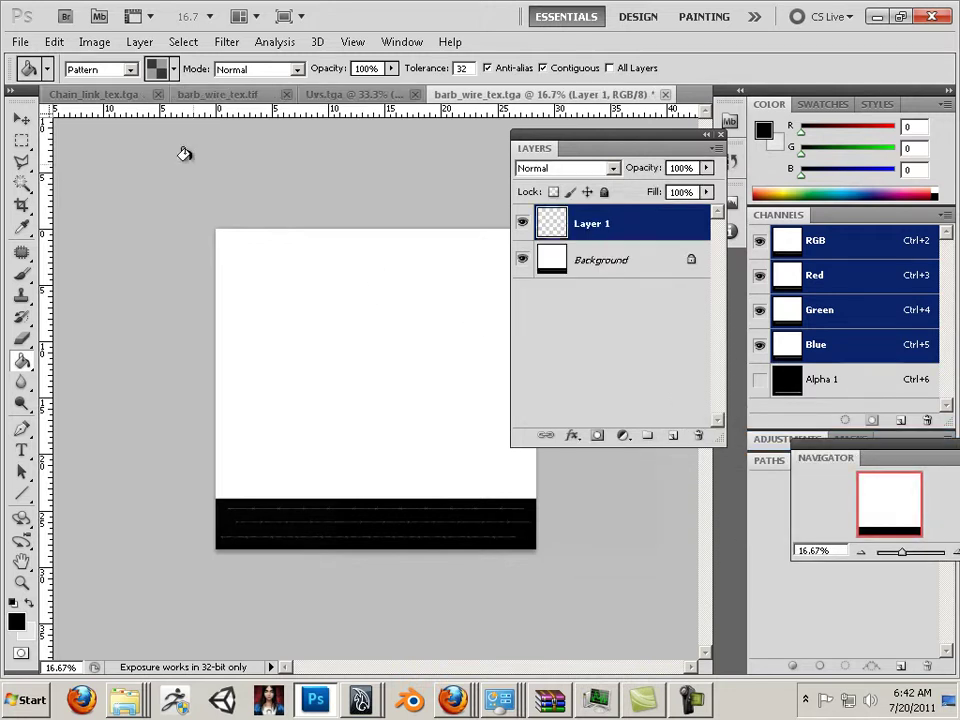
left_click(54, 42)
left_click(58, 152)
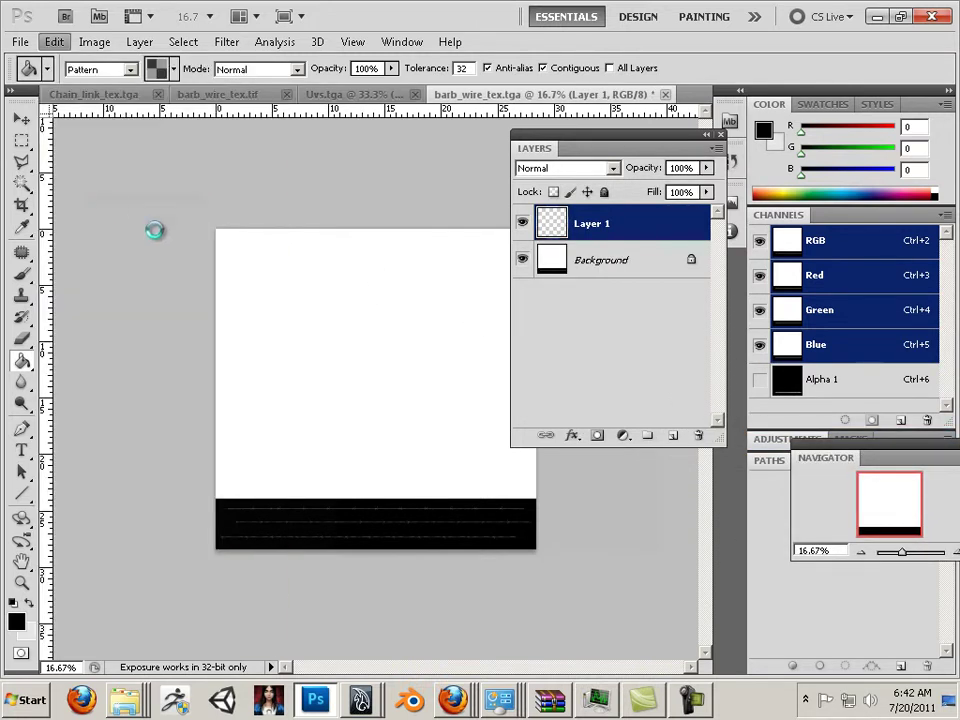
Scale the steel texture layer proportionally to about 19% and place it in the canvas's upper-left corner
key("v")
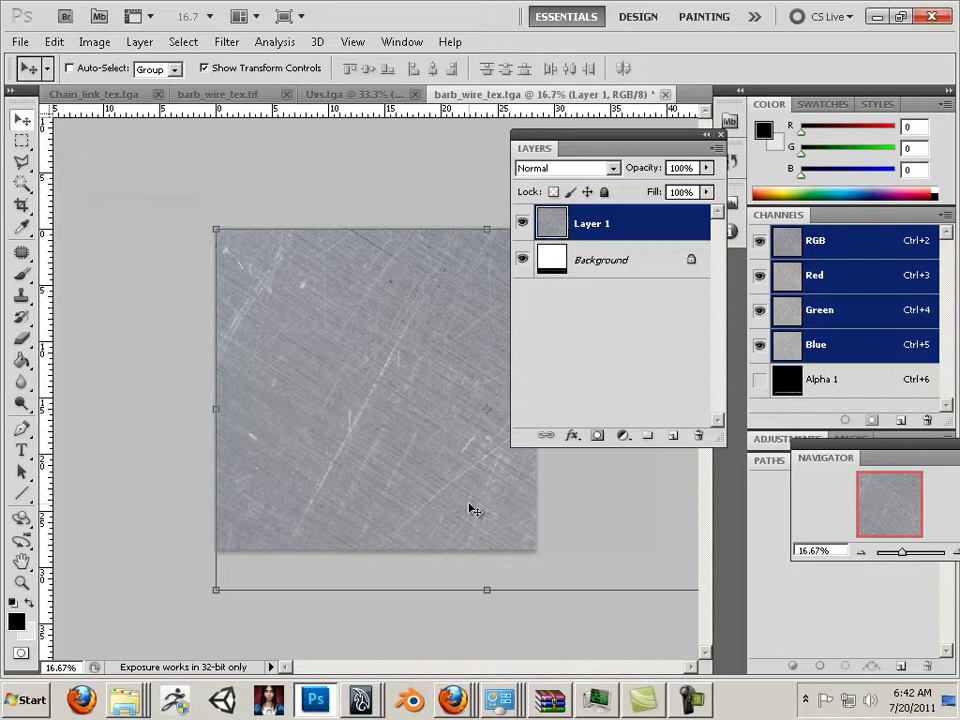
left_click_drag(212, 590, 291, 418)
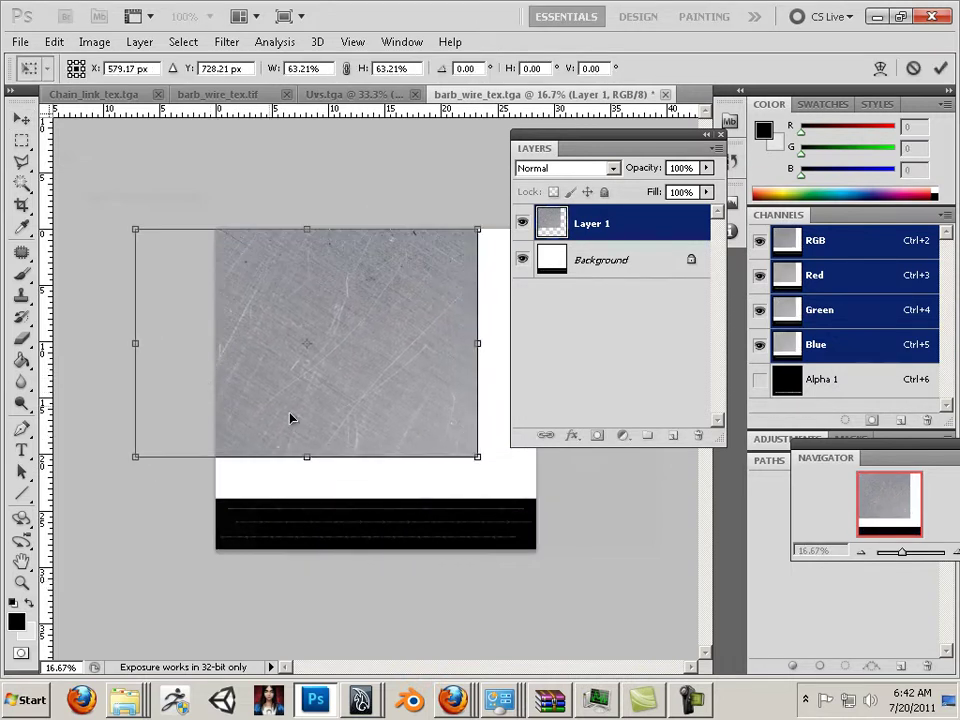
left_click_drag(476, 456, 320, 299)
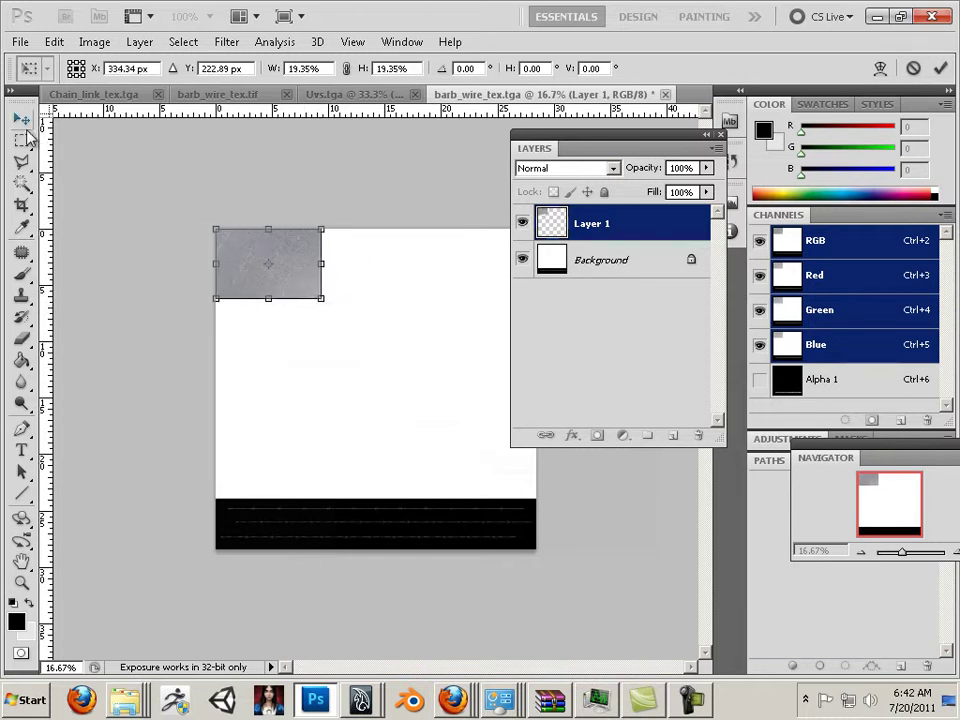
left_click(29, 141)
left_click(345, 272)
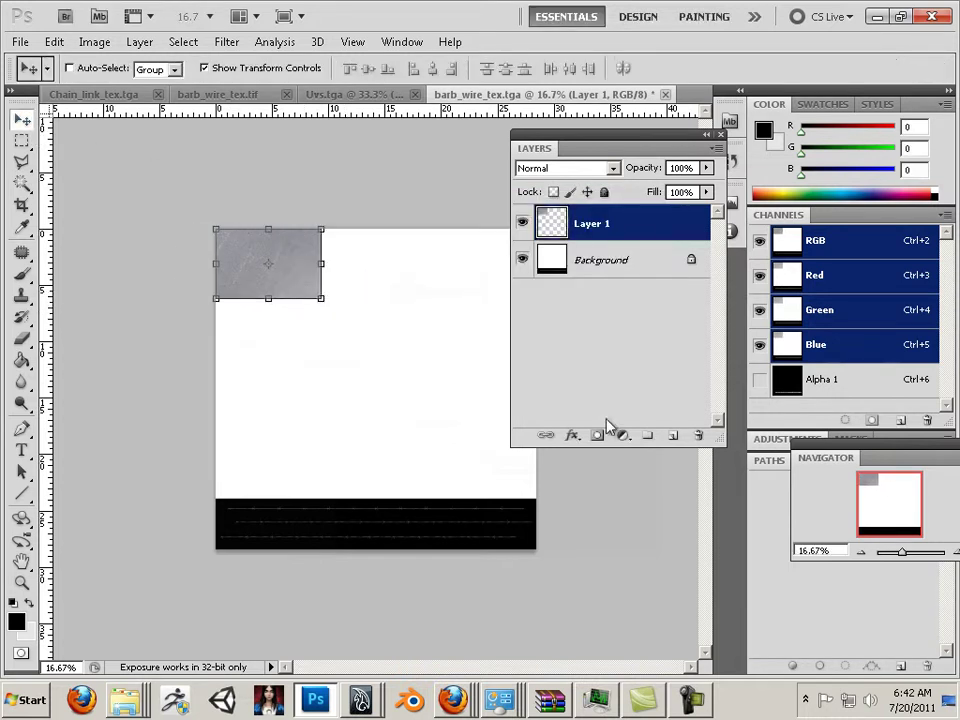
left_click_drag(886, 553, 906, 554)
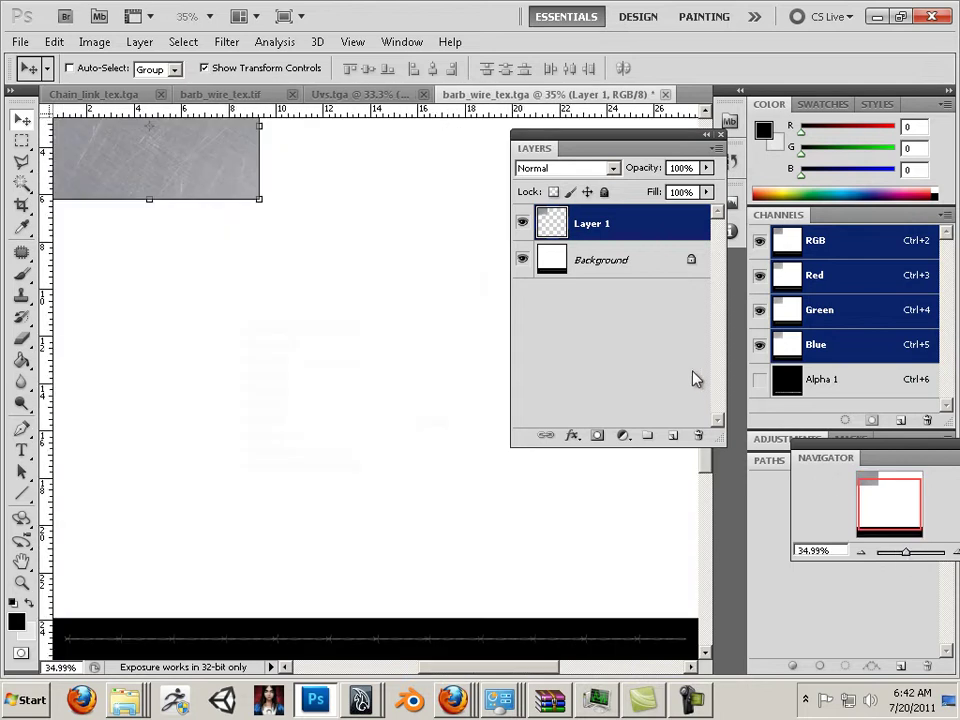
Move the steel texture to the middle of the canvas and apply Smart Sharpen with Amount 52% and Radius 2.1 px
left_click_drag(240, 203, 388, 439)
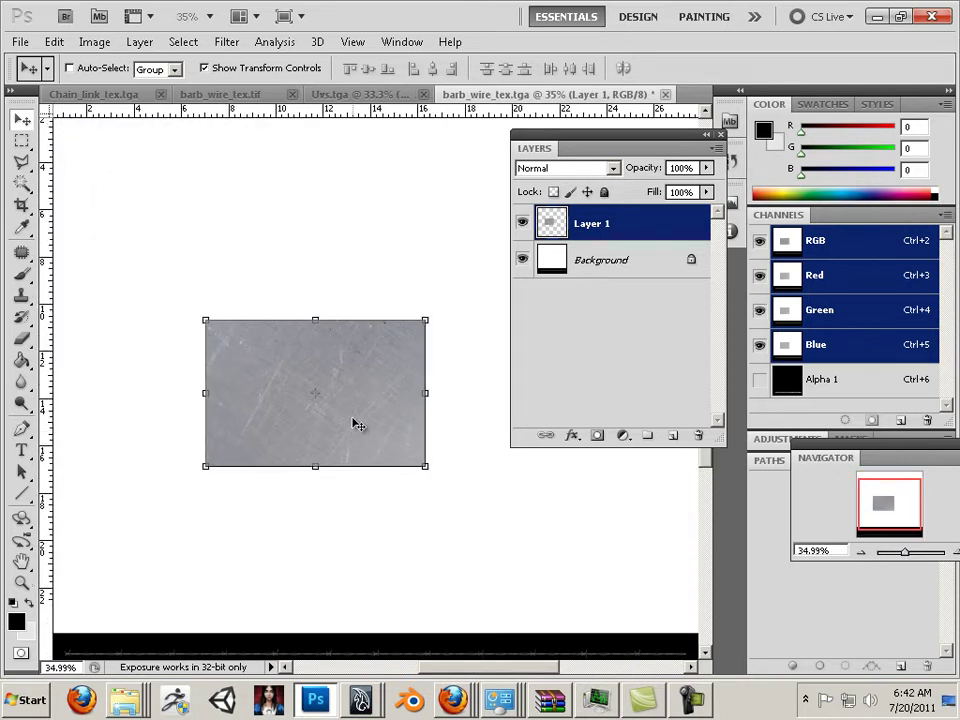
mouse_move(905, 553)
left_mouse_down()
mouse_move(926, 553)
mouse_move(911, 553)
mouse_move(915, 561)
left_mouse_up()
key("ctrl+1")
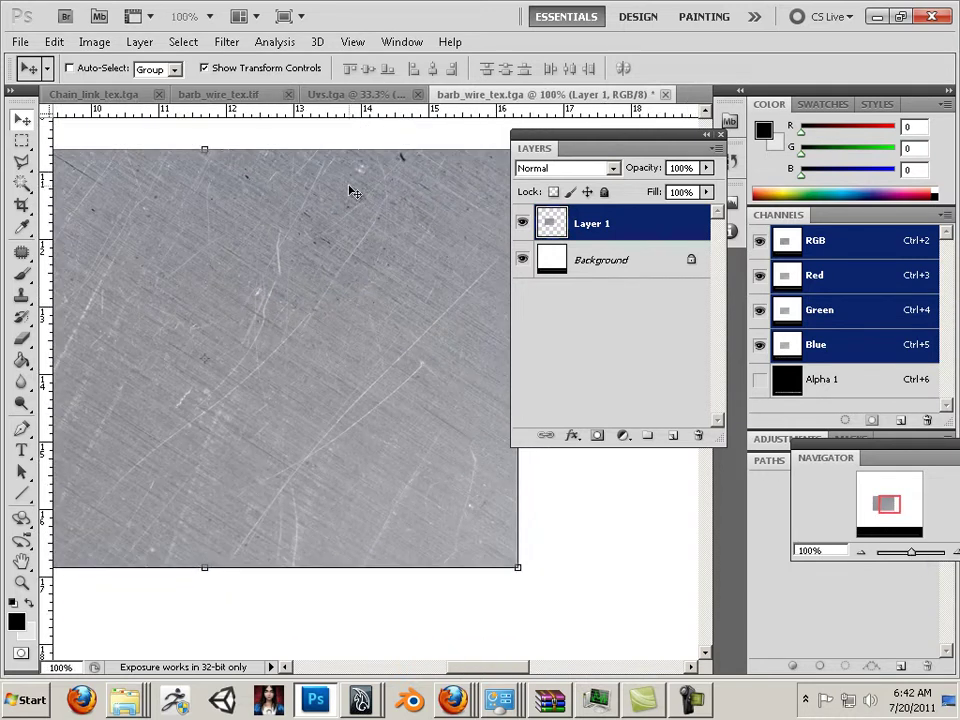
left_click(226, 43)
mouse_move(296, 295)
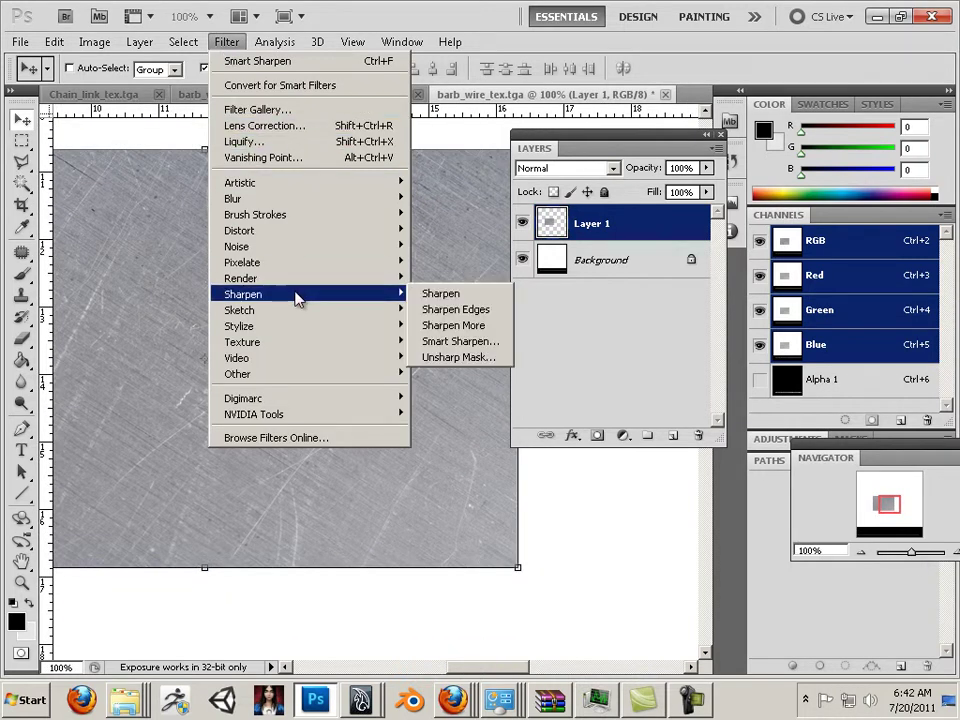
left_click(478, 342)
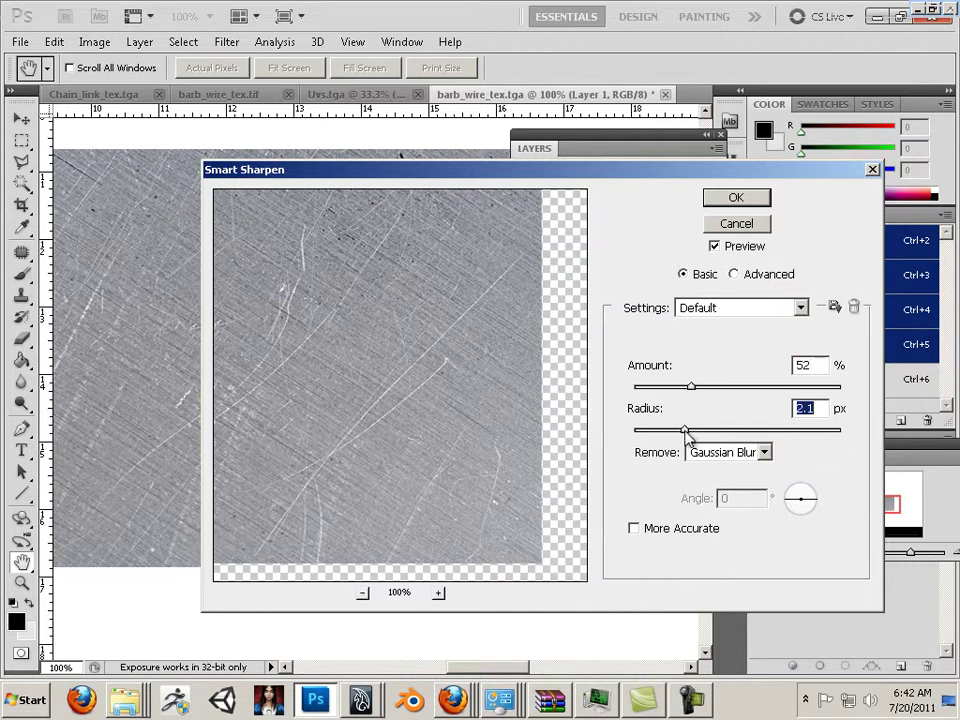
left_click(727, 203)
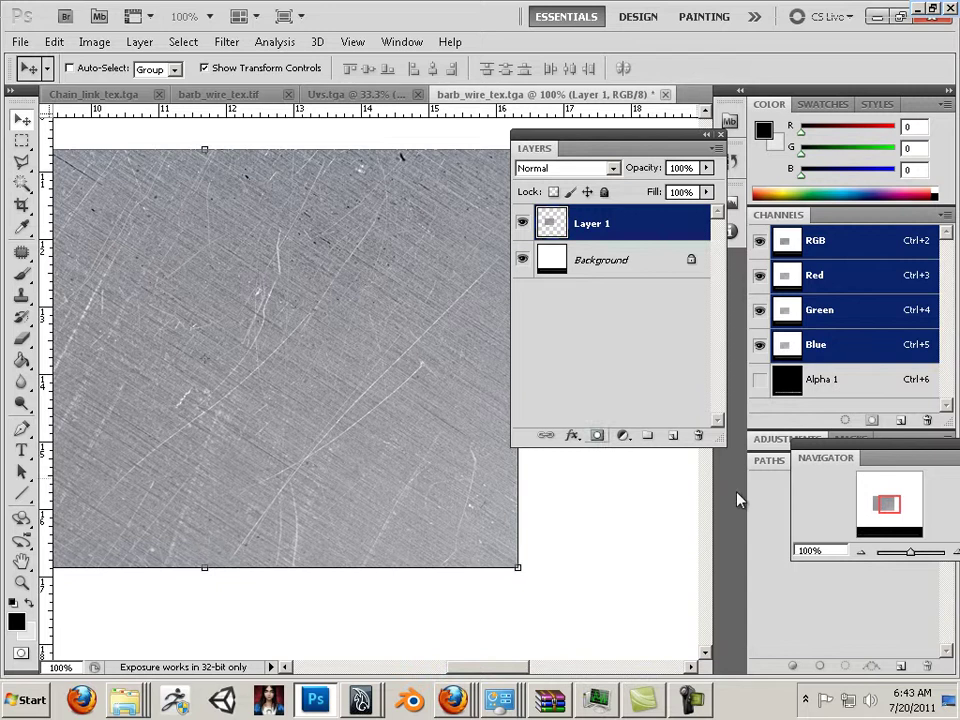
Move the steel texture toward the canvas's right side, duplicate its layer, hide the original, and place the copy in the middle
left_click_drag(910, 557, 900, 553)
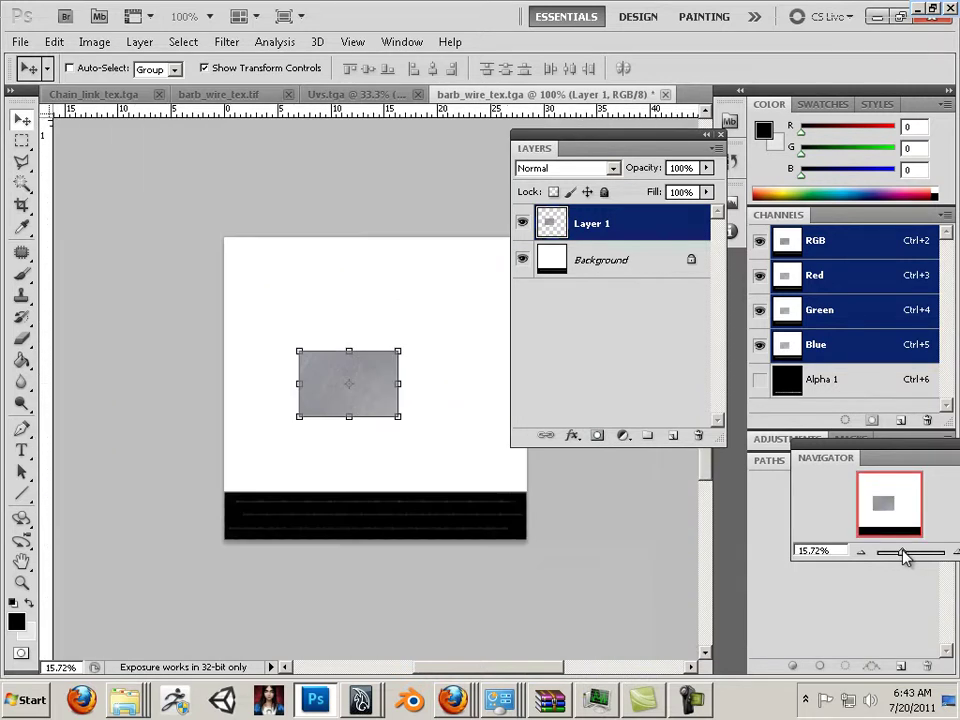
left_click_drag(378, 407, 477, 385)
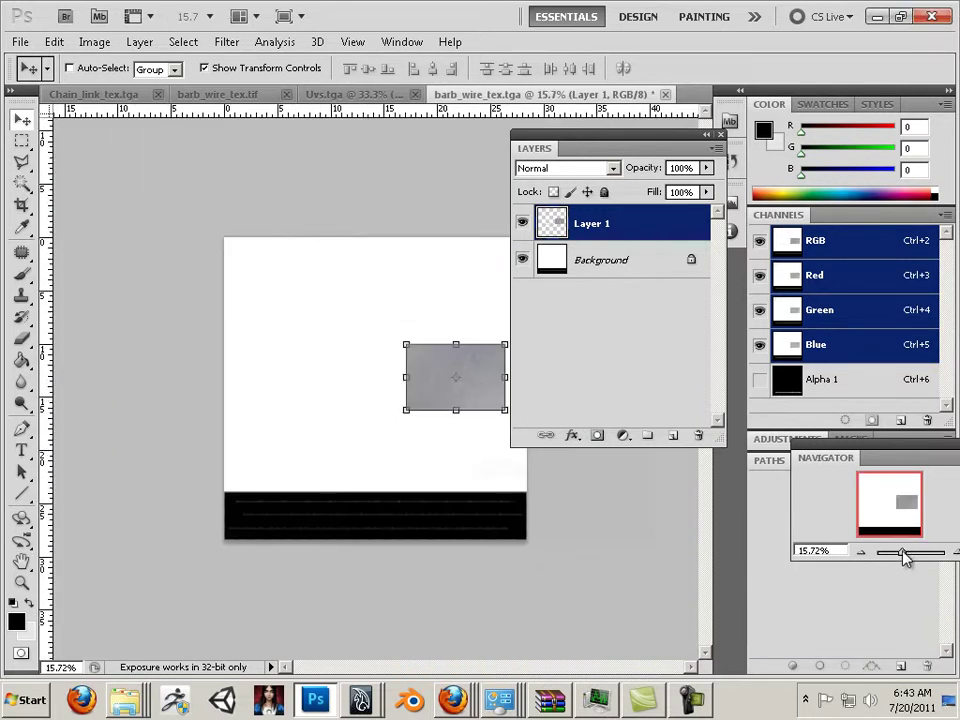
left_click_drag(903, 557, 905, 553)
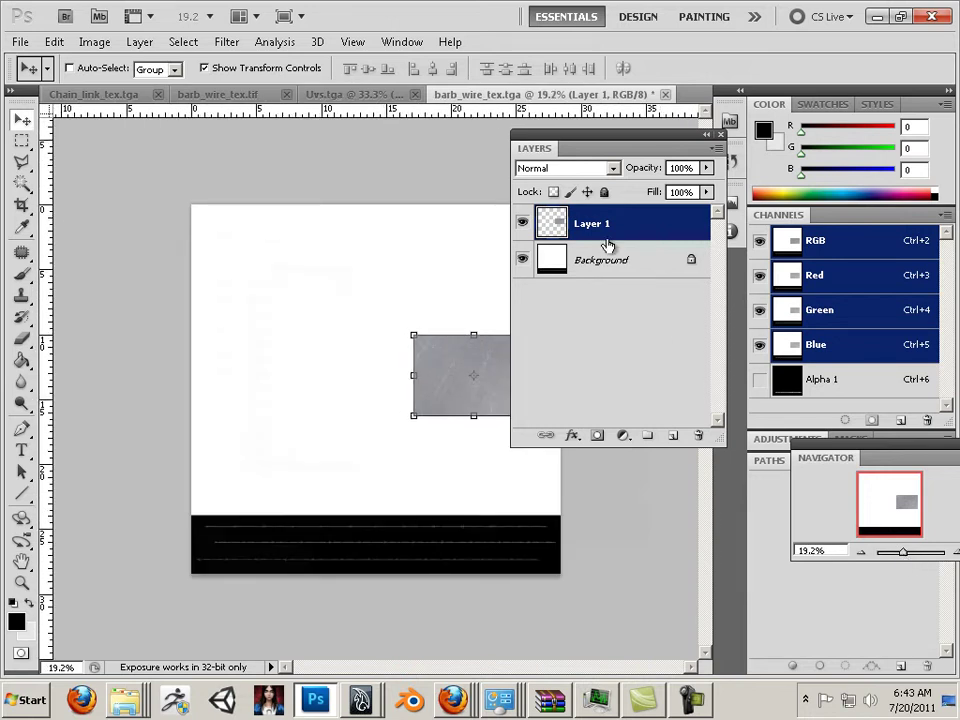
left_click_drag(607, 245, 673, 436)
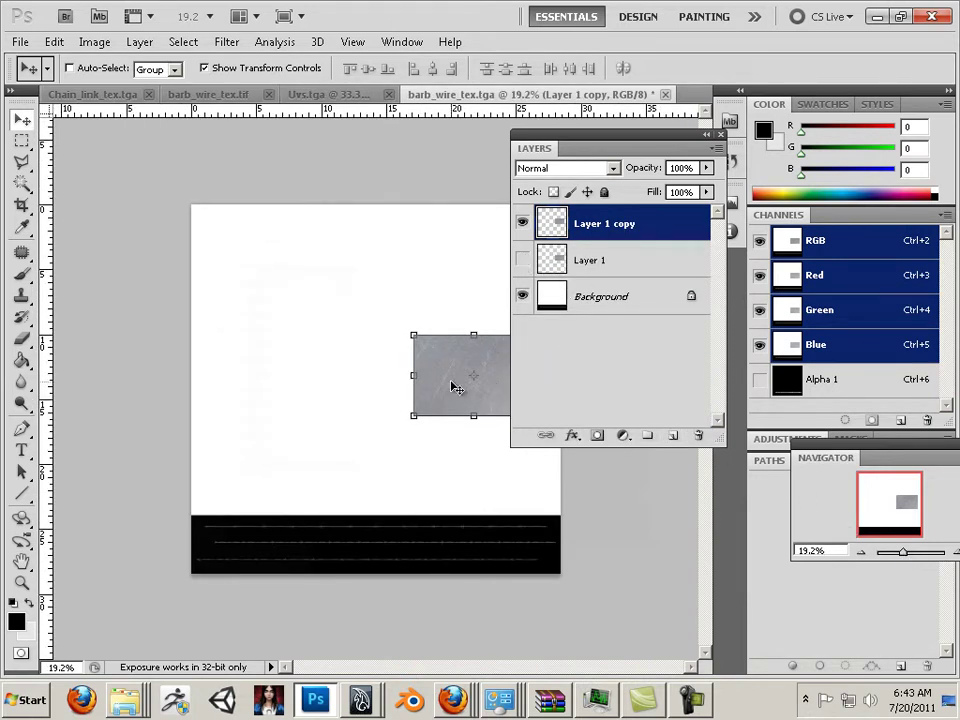
mouse_move(455, 388)
left_mouse_down()
mouse_move(328, 366)
mouse_move(349, 386)
left_mouse_up()
Set up the Eraser with the 17 px spatter-like brush tip and enable Shape Dynamics with Angle Jitter at 100%
key("e")
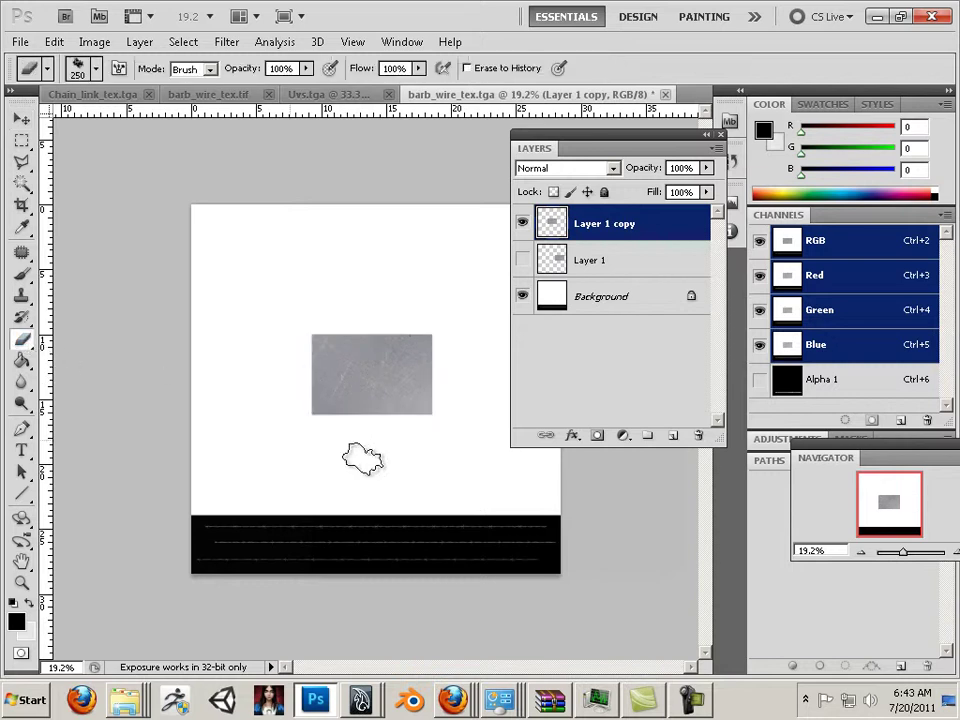
left_click(95, 73)
left_click(191, 283)
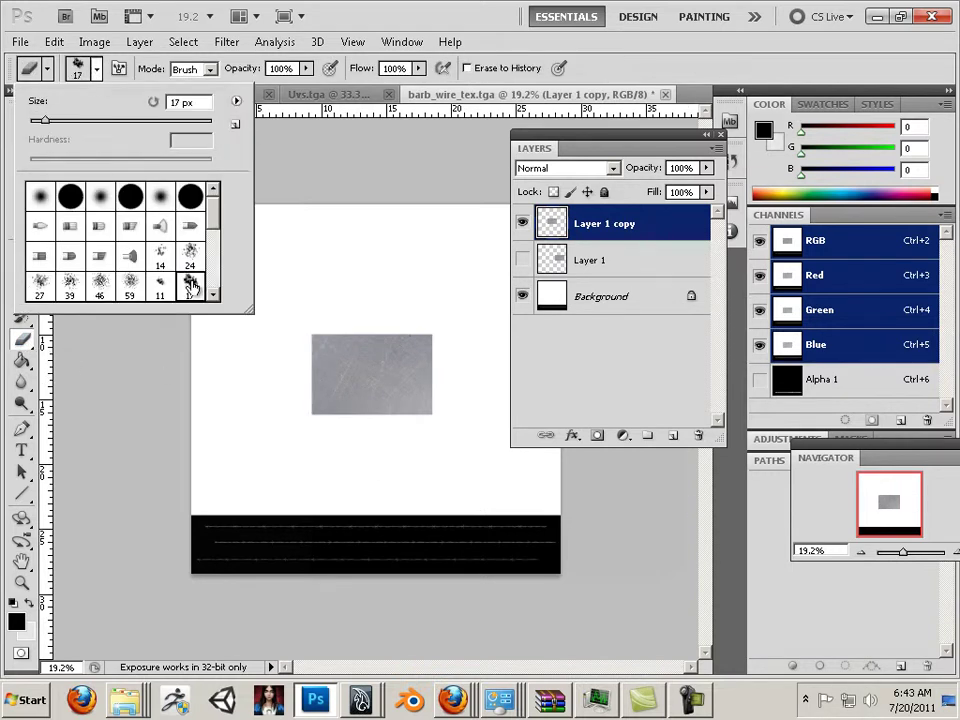
left_click(400, 42)
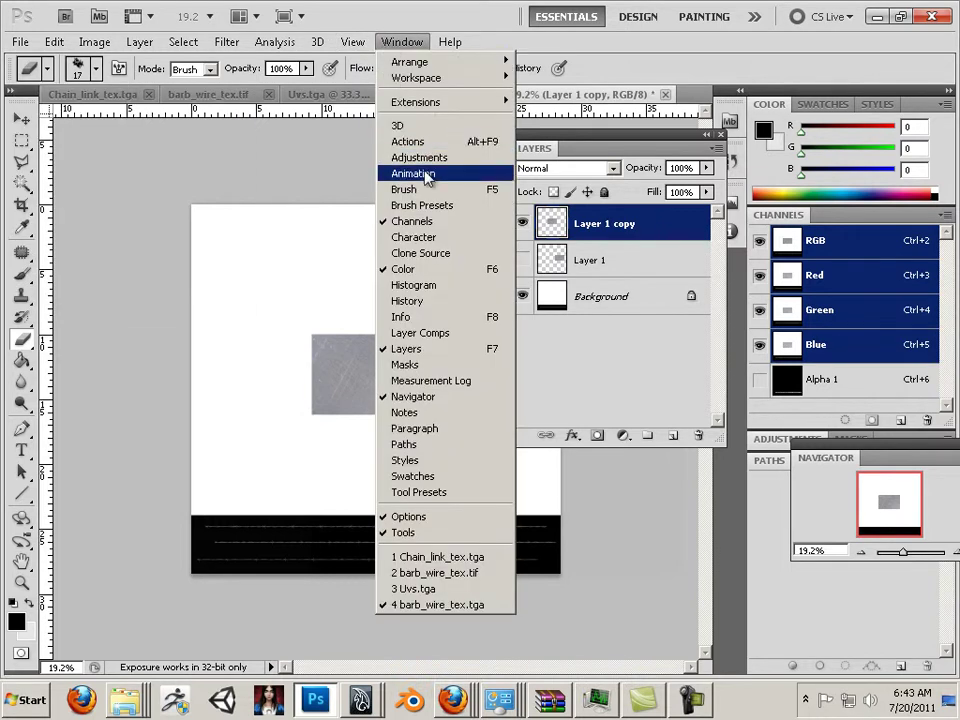
left_click(446, 199)
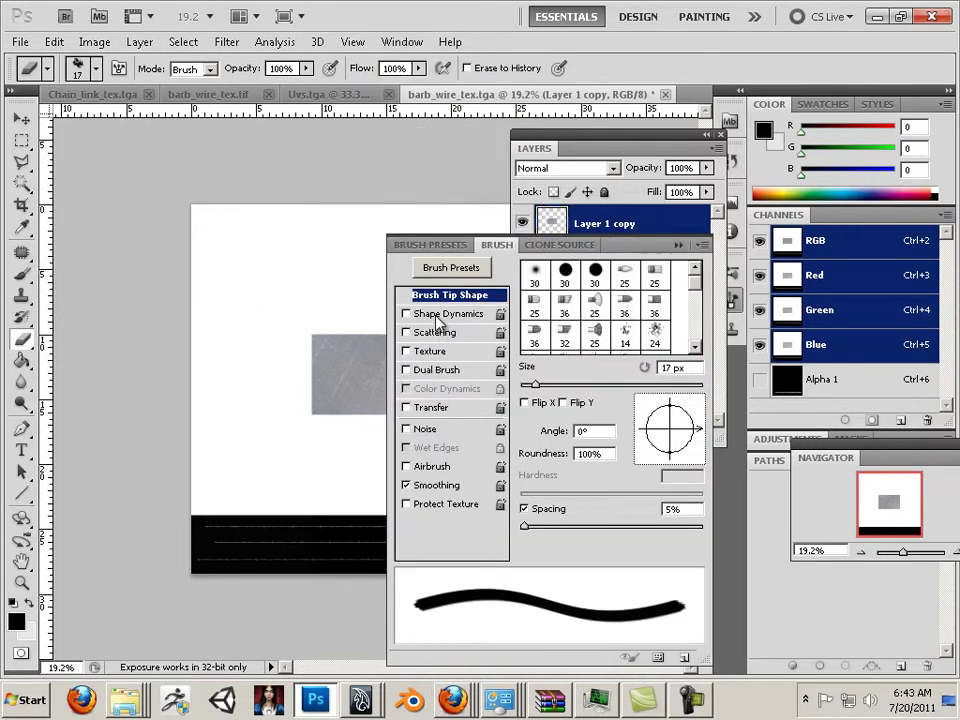
left_click(426, 315)
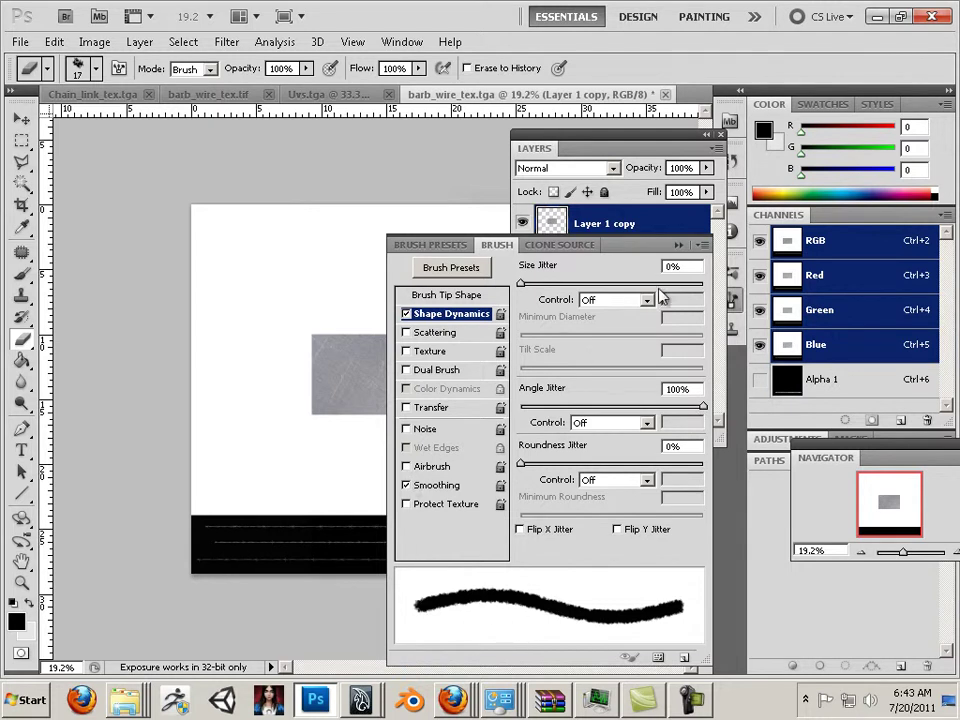
left_click(678, 246)
Enlarge the eraser to 125 px and erase the straight borders of the steel copy to give it rough, rounded edges
left_click_drag(895, 557, 911, 556)
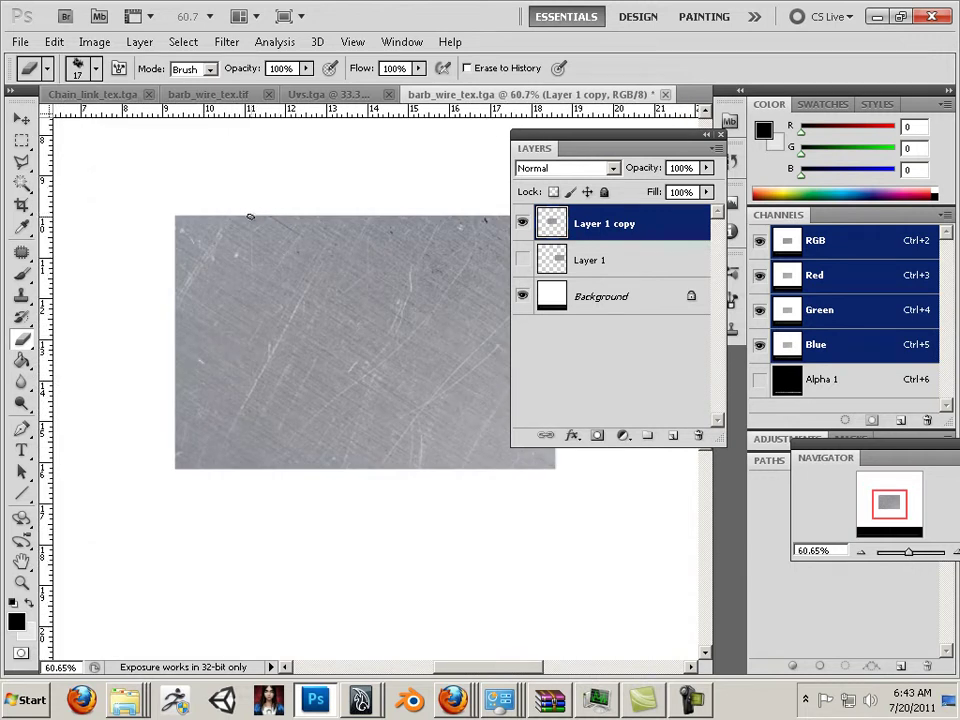
key("bracketright")
key("bracketright")
key("bracketright")
key("bracketright")
key("bracketright")
key("bracketright")
key("bracketright")
key("bracketright")
key("bracketright")
key("bracketright")
key("bracketright")
key("bracketright")
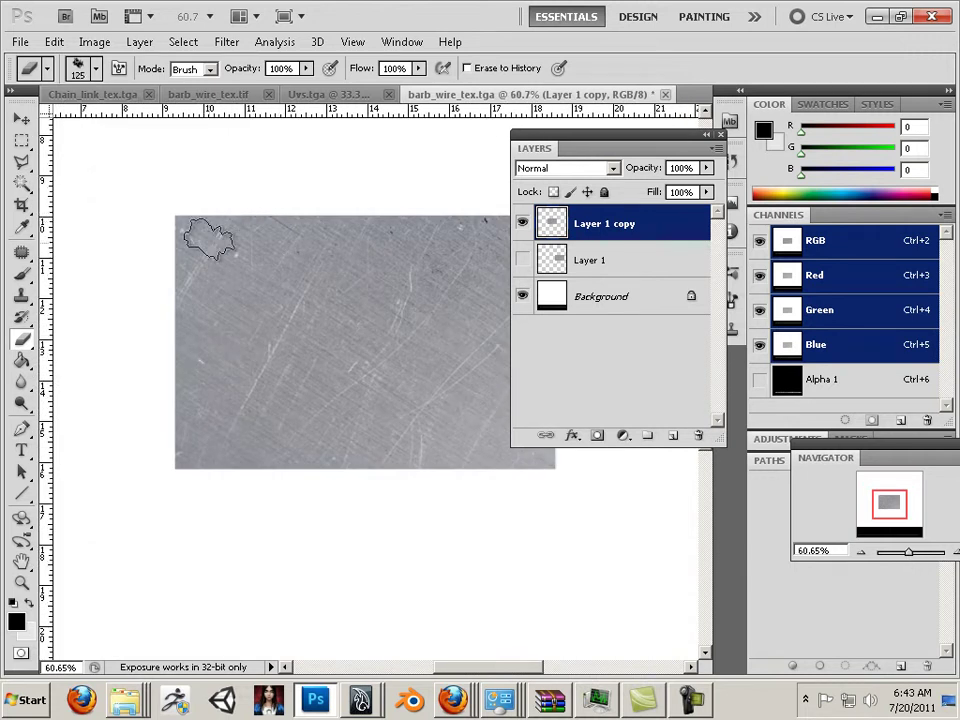
key("bracketleft")
key("bracketleft")
key("bracketleft")
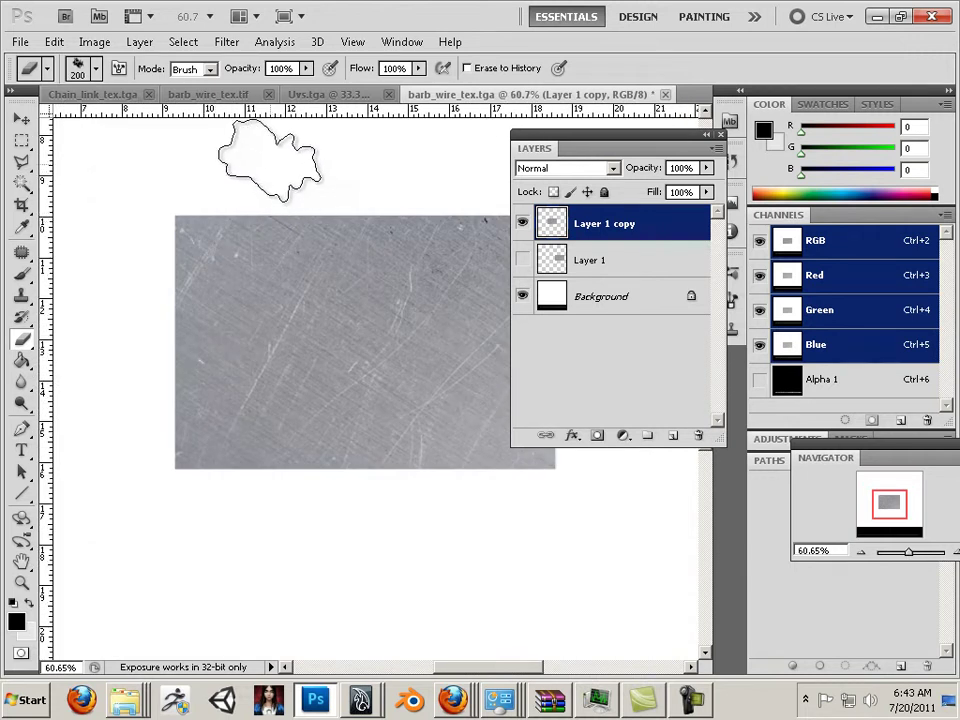
mouse_move(200, 205)
left_mouse_down()
mouse_move(166, 232)
mouse_move(152, 330)
mouse_move(163, 399)
mouse_move(216, 467)
mouse_move(326, 493)
mouse_move(467, 499)
mouse_move(311, 482)
mouse_move(335, 492)
mouse_move(456, 476)
mouse_move(521, 455)
mouse_move(529, 369)
mouse_move(514, 262)
mouse_move(482, 214)
mouse_move(364, 186)
mouse_move(219, 197)
mouse_move(184, 208)
mouse_move(176, 216)
mouse_move(184, 223)
left_mouse_up()
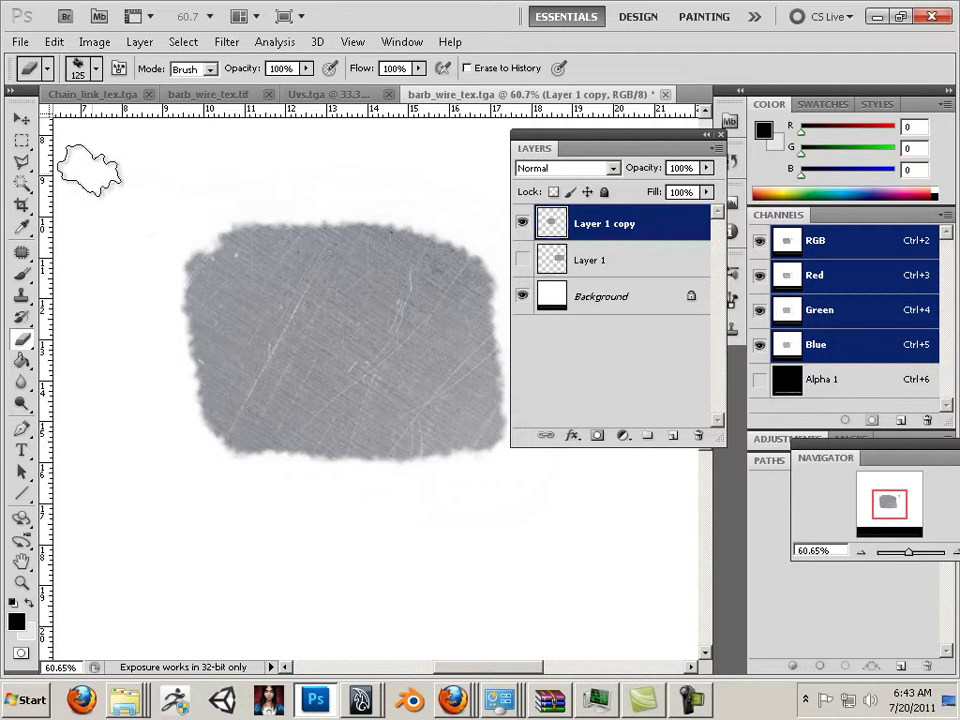
Erase the leftover fragment beside the upper-right corner of the steel patch
left_click(22, 120)
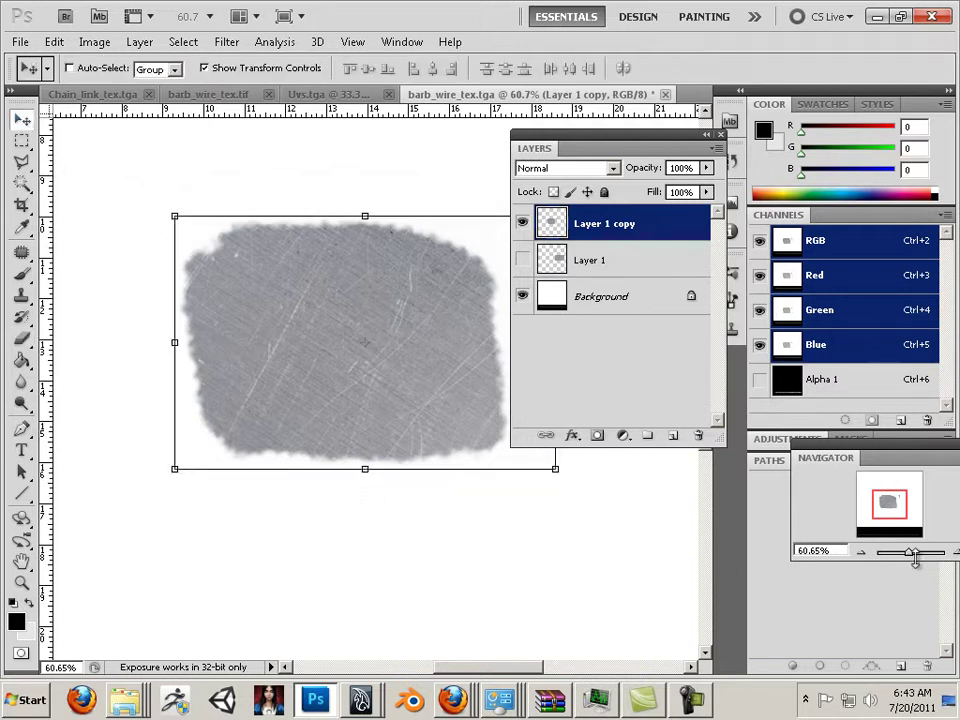
mouse_move(915, 560)
left_mouse_down()
mouse_move(898, 553)
mouse_move(905, 558)
left_mouse_up()
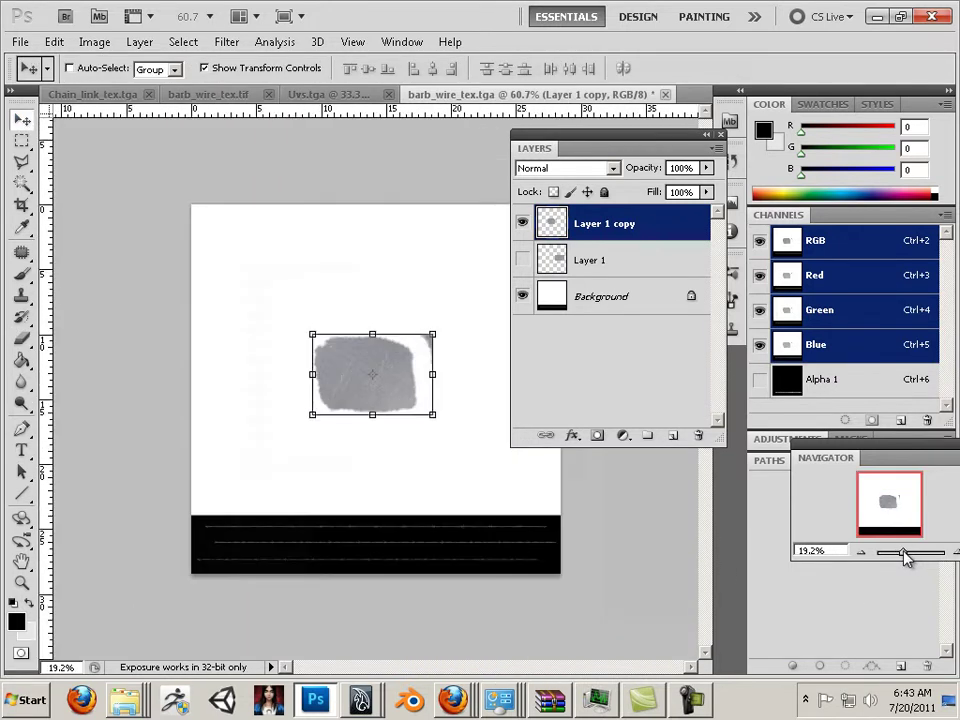
left_click(22, 338)
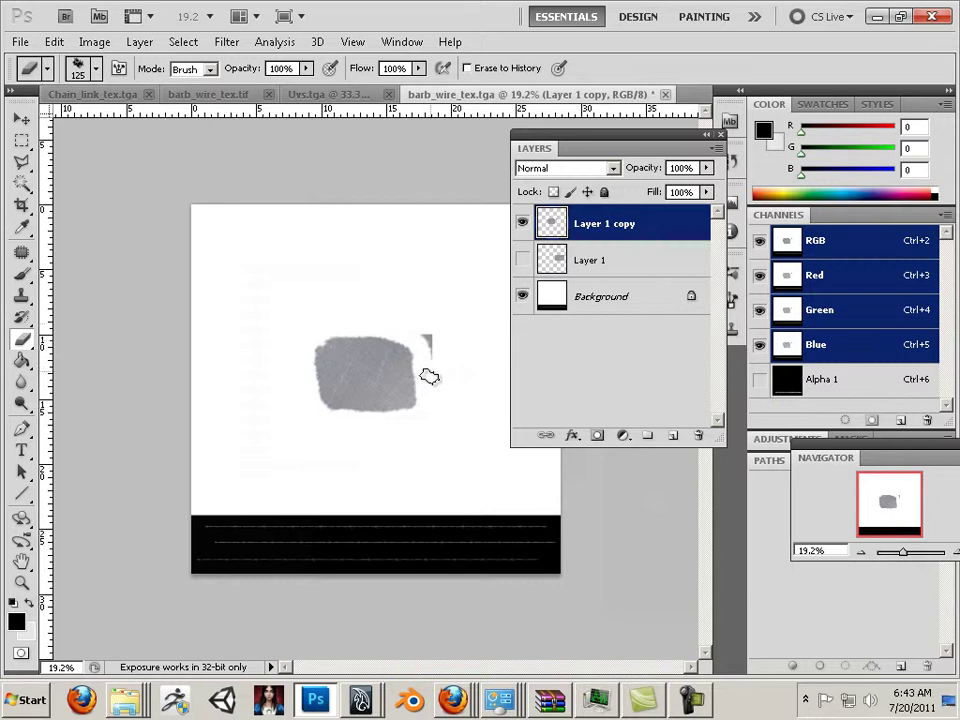
Place the rough-edged steel patch in the canvas's upper-left corner and add overlapping copies beside and below it, up to Layer 1 copy 5
left_click(22, 120)
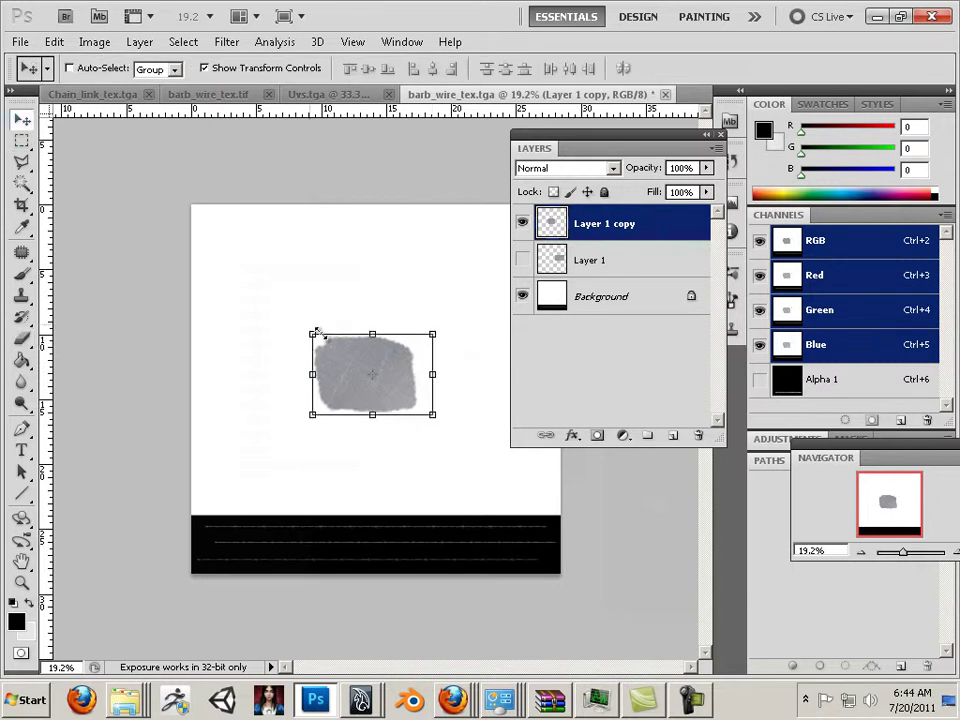
left_click_drag(420, 400, 289, 284)
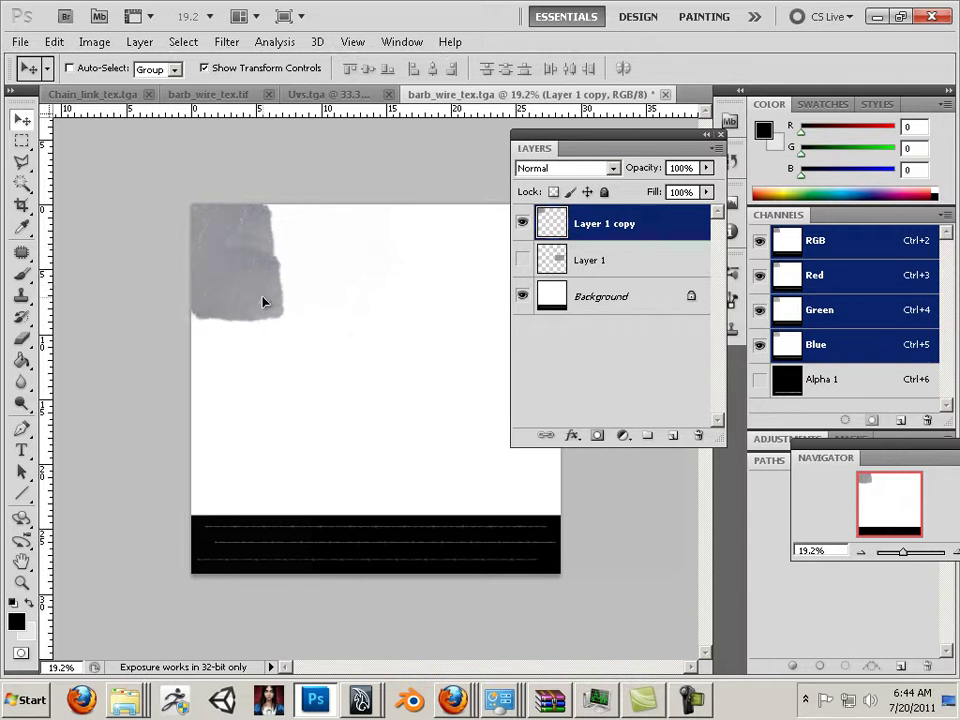
left_click_drag(264, 302, 398, 275)
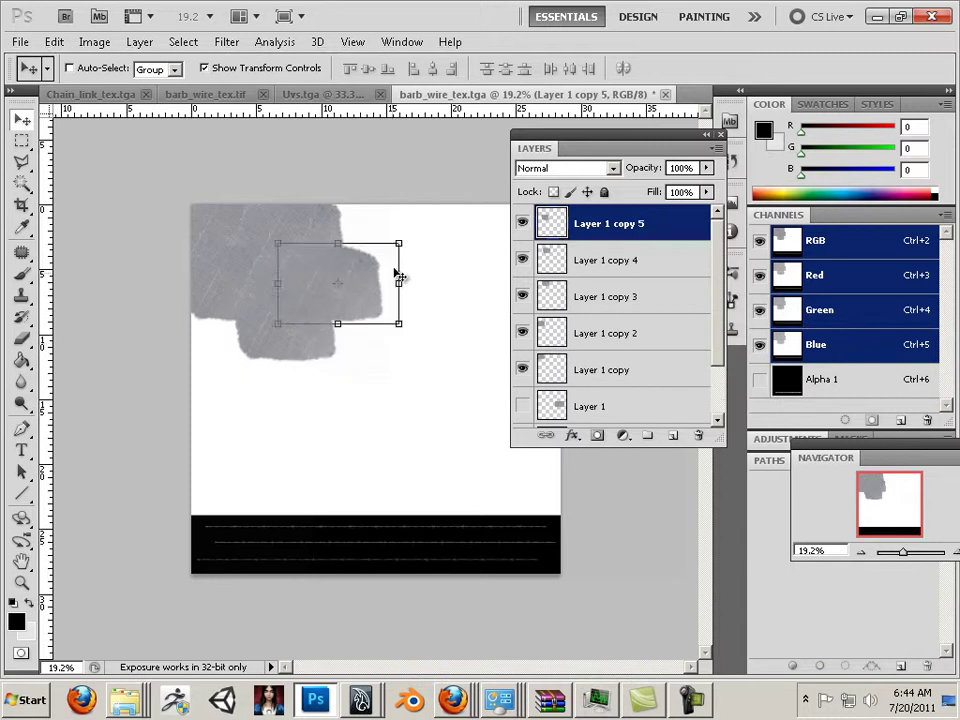
Duplicate the steel patch, rotate the copy 56.59°, and spread more copies over the canvas's left and middle, up to Layer 1 copy 17
left_click(398, 275, "alt")
left_click_drag(403, 229, 414, 306)
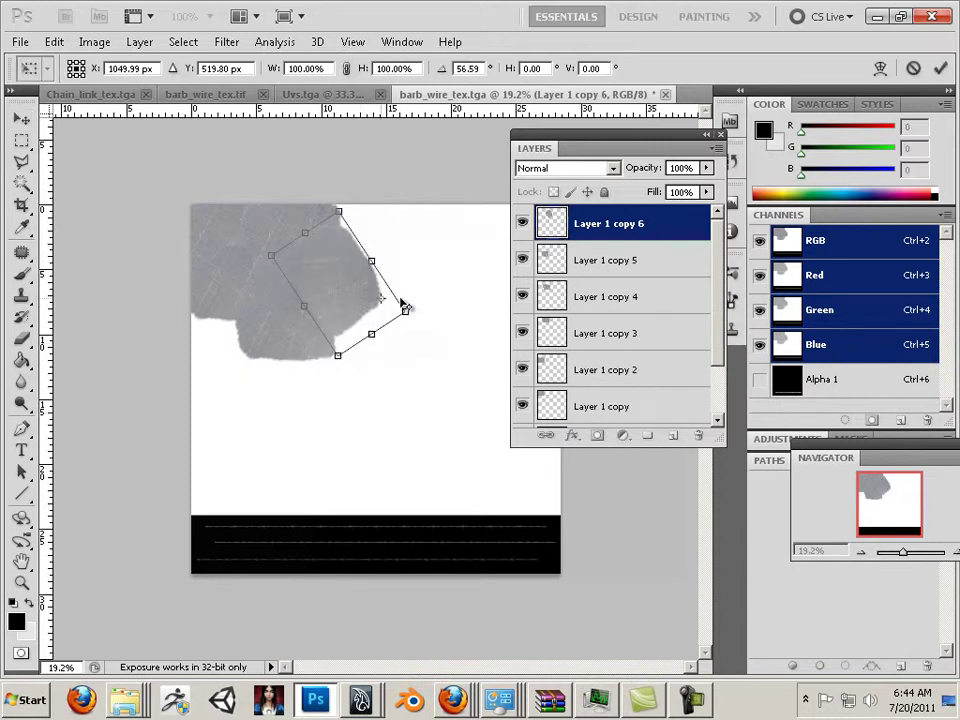
key("v")
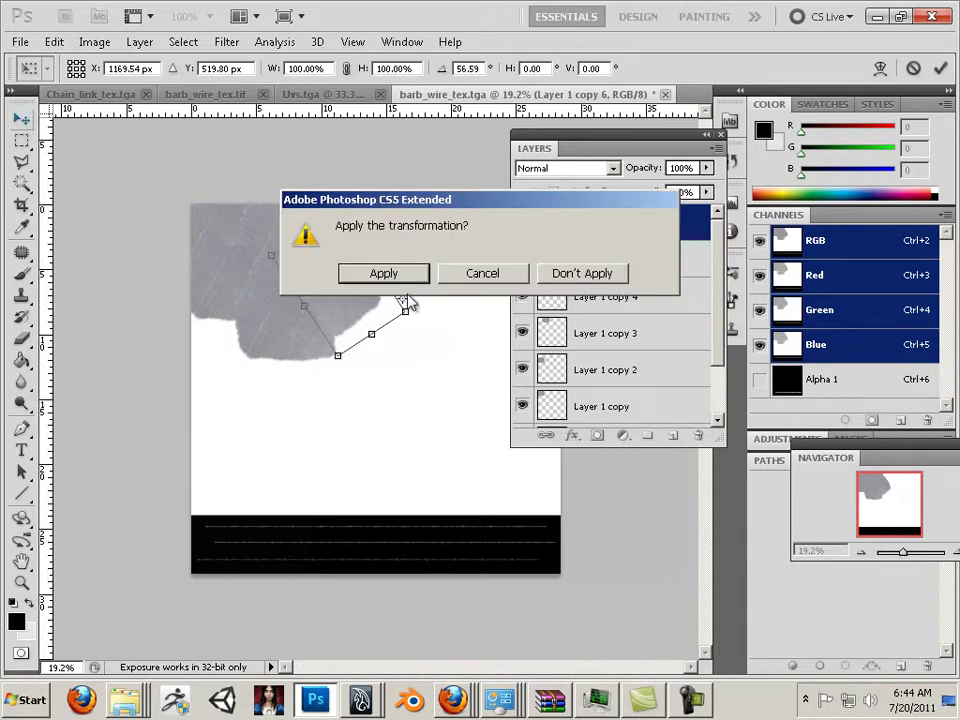
key("Return")
left_click_drag(353, 321, 451, 267)
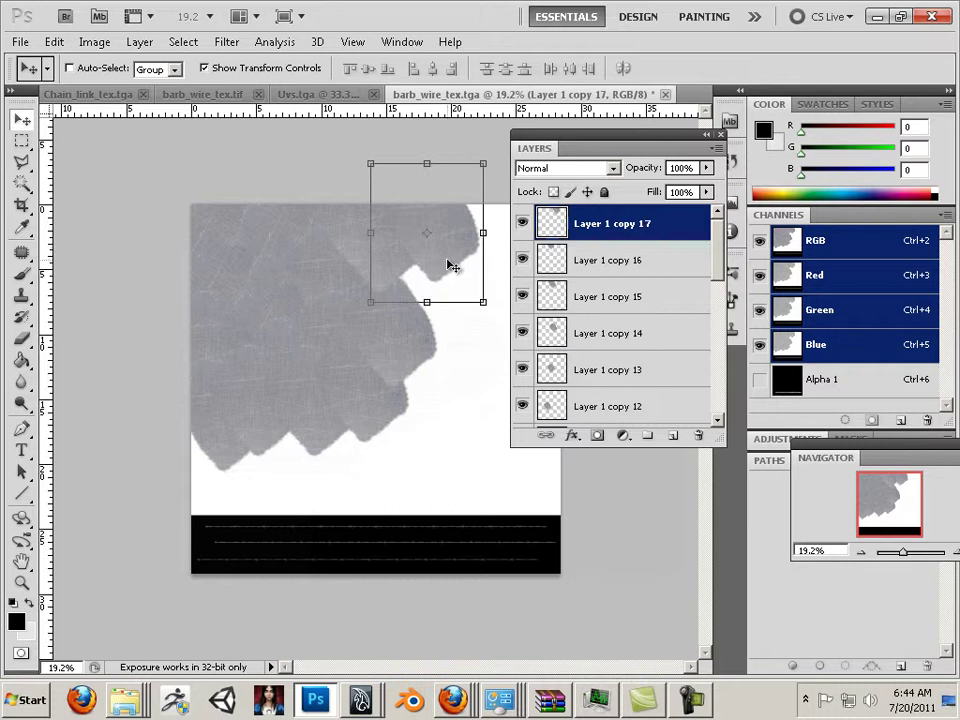
Rotate the newest steel patch by -80.67° and place four more copies across the canvas's upper-right area
left_click_drag(489, 313, 225, 197)
left_click(21, 118)
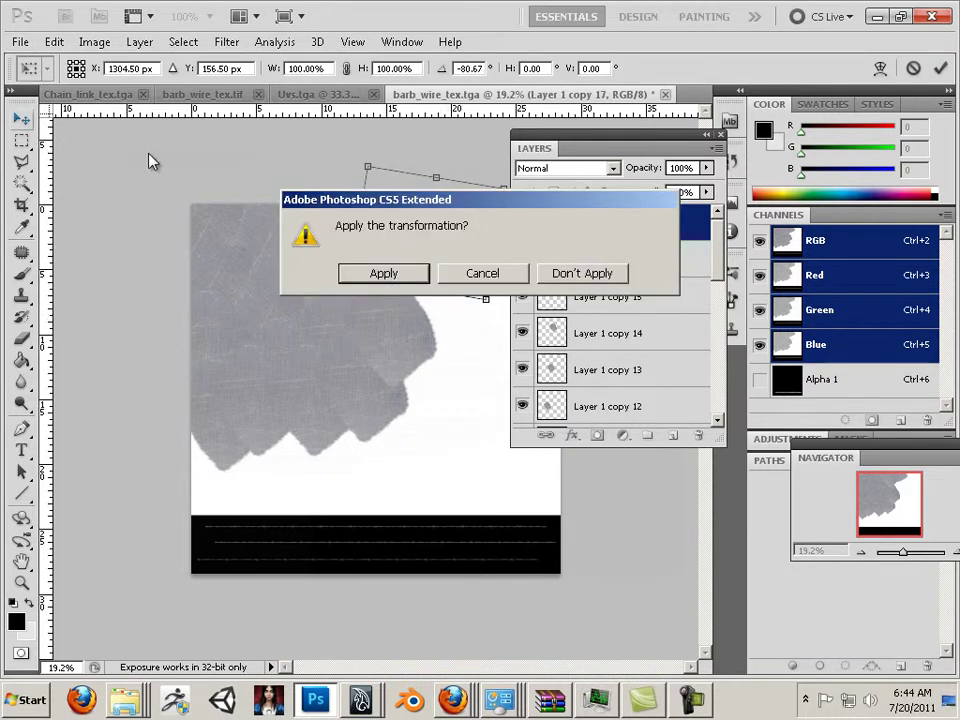
left_click(381, 272)
left_click_drag(456, 261, 515, 349)
key("ctrl+j")
key("ctrl+j")
key("ctrl+j")
key("ctrl+j")
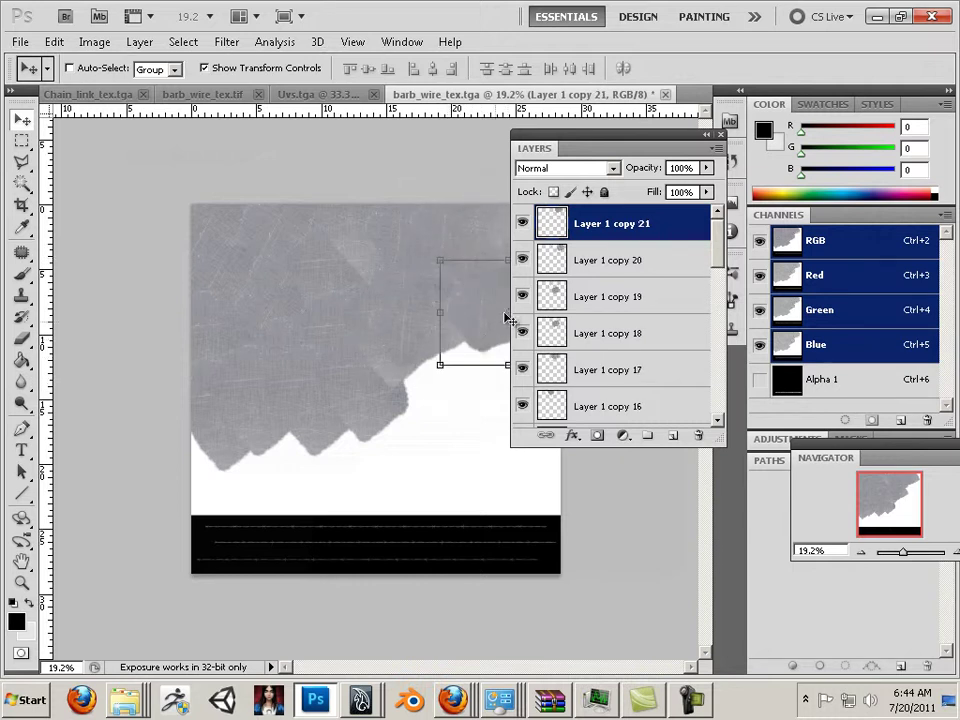
Move the Layers panel clear of the canvas and cover the canvas's right side with duplicated steel patches, up to Layer 1 copy 29
key("ctrl+j")
left_click_drag(578, 146, 706, 186)
key("ctrl+t")
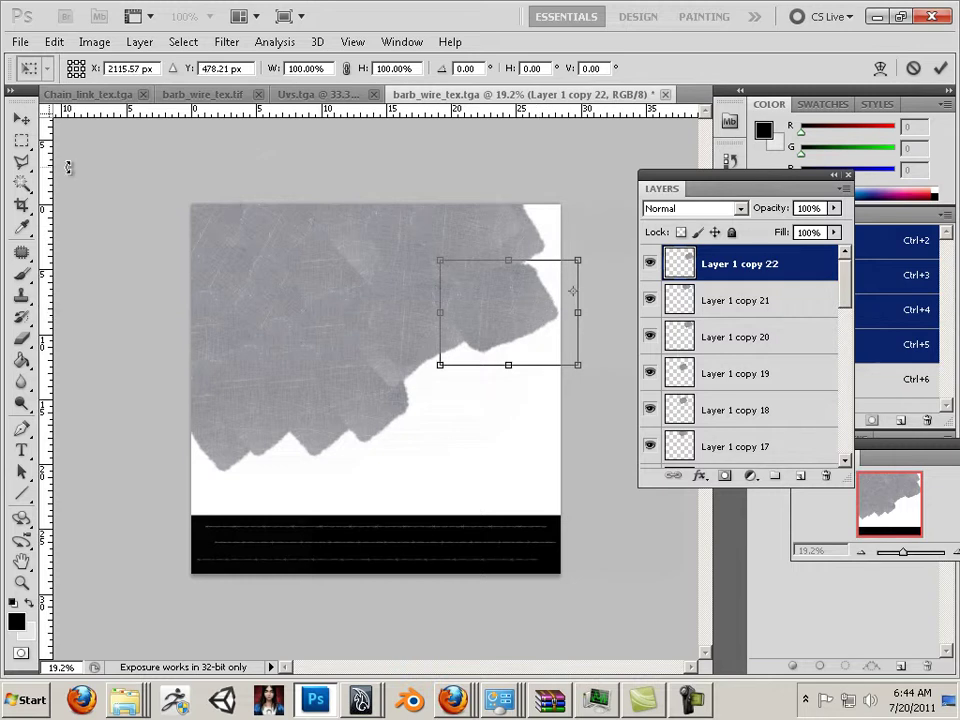
left_click(21, 118)
left_click_drag(517, 299, 440, 452)
key("ctrl+j")
key("ctrl+j")
key("ctrl+j")
key("ctrl+j")
key("ctrl+j")
key("ctrl+j")
key("ctrl+j")
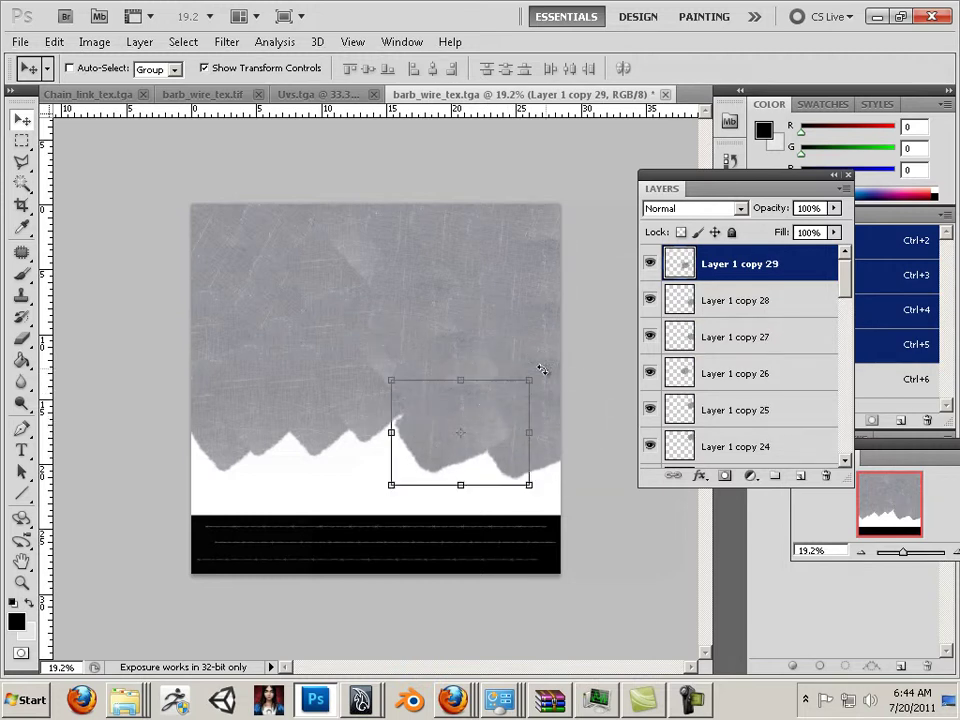
Rotate the Layer 1 copy 29 patch by 26.02° and apply the transformation
left_click_drag(541, 370, 552, 414)
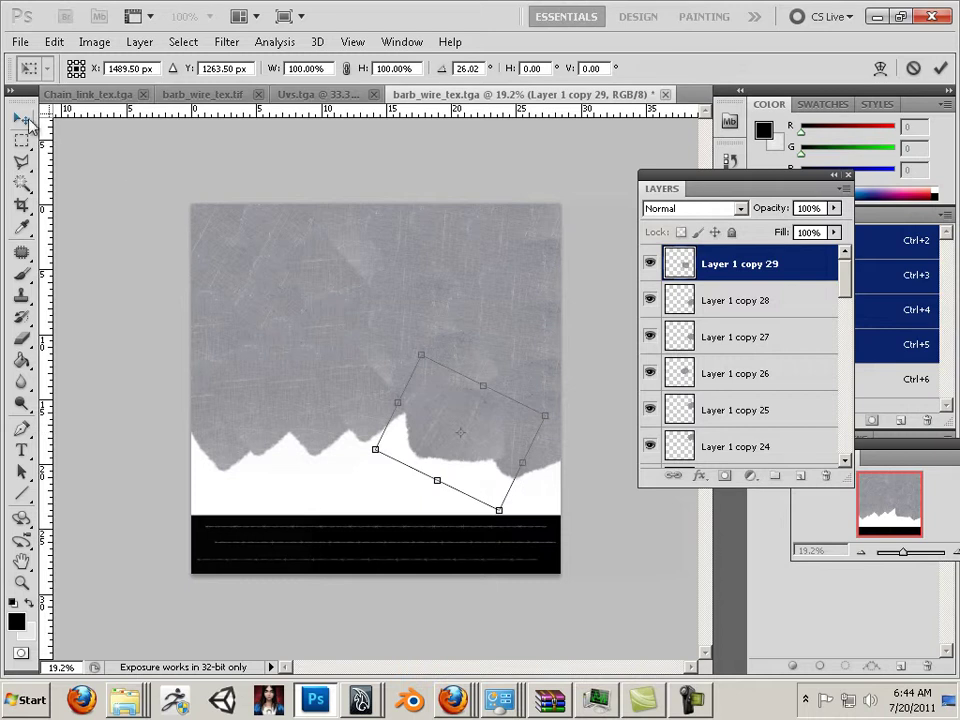
left_click(24, 119)
left_click(383, 272)
key("ctrl+t")
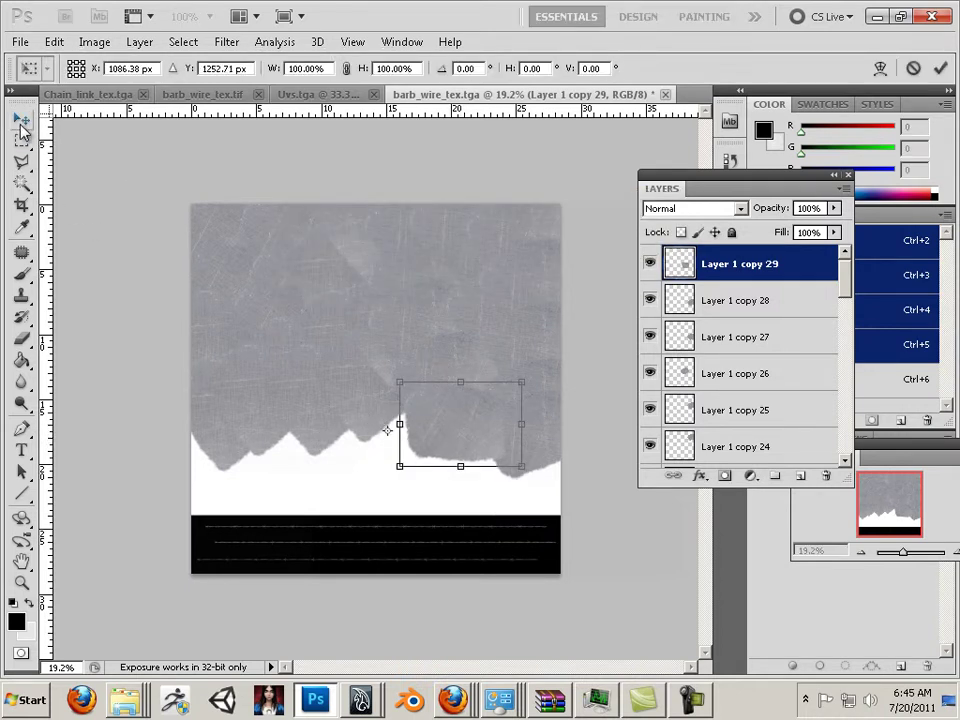
key("Return")
Duplicate the rotated steel patch to cover the white area above the black strip, then overlay a copy on the upper-middle seams
left_click_drag(497, 441, 390, 287)
key("ctrl+j")
key("ctrl+j")
key("ctrl+j")
key("ctrl+j")
key("ctrl+j")
key("ctrl+j")
key("ctrl+j")
key("ctrl+j")
key("ctrl+j")
key("ctrl+j")
key("ctrl+j")
key("ctrl+j")
key("ctrl+j")
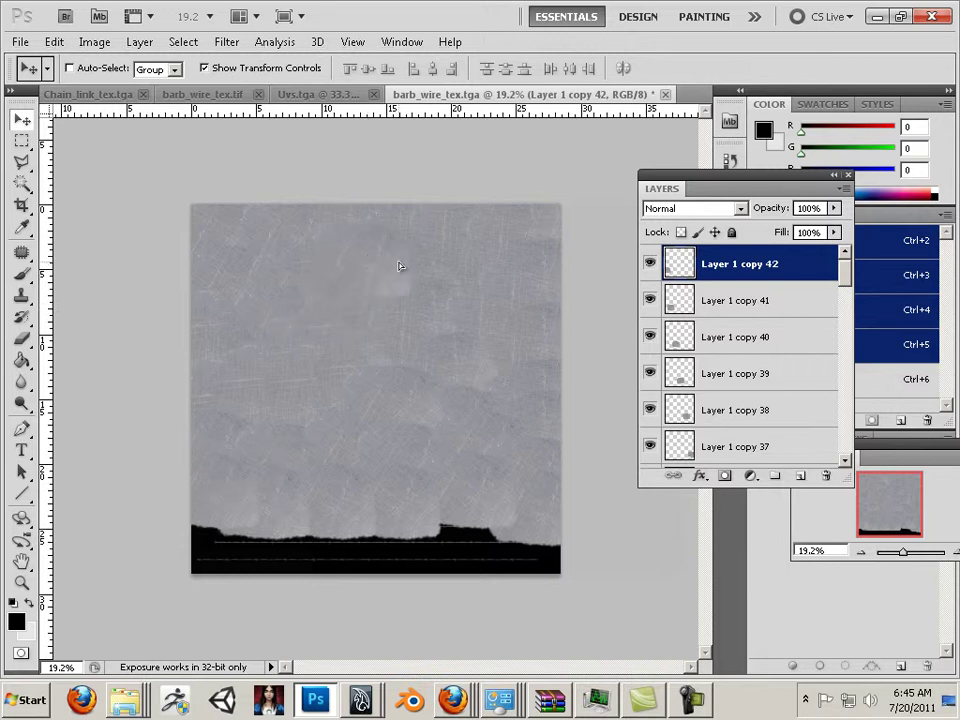
key("ctrl+j")
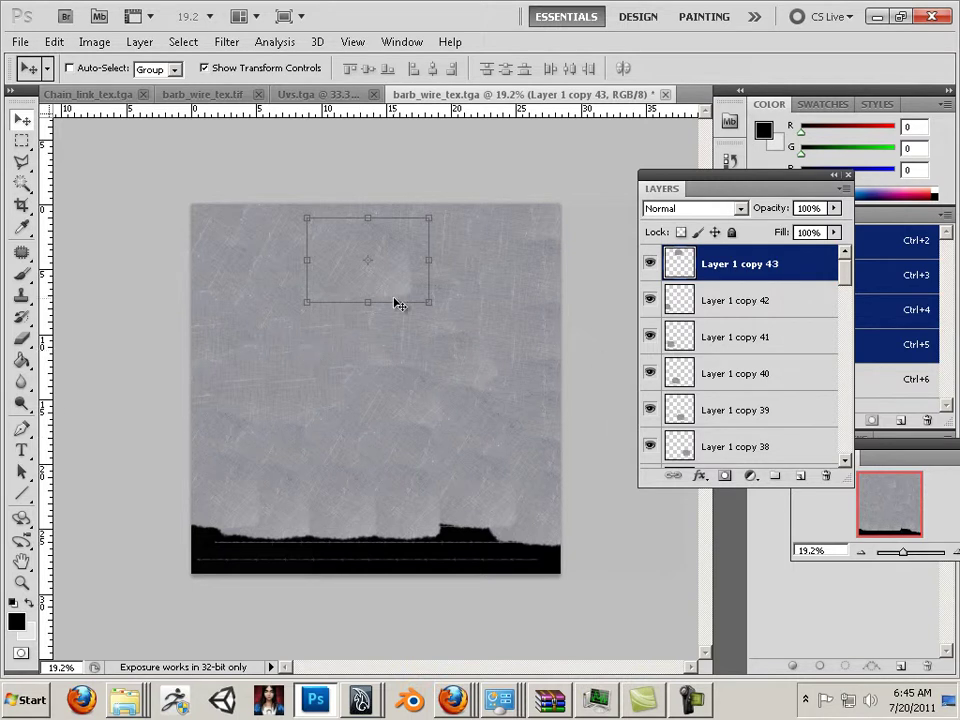
Merge the duplicated steel patch layers, from Layer 1 copy 43 down through Layer 1 copy, into Layer 1
key("ctrl+alt+z")
key("ctrl+alt+z")
key("ctrl+alt+z")
key("ctrl+alt+z")
key("ctrl+alt+z")
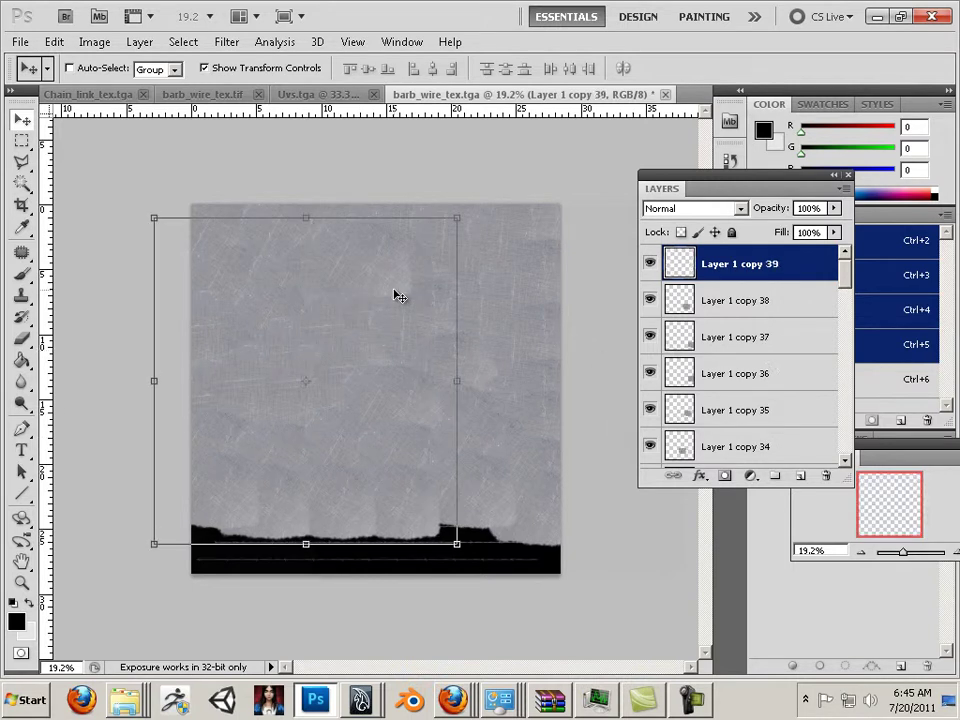
key("ctrl+alt+z")
key("ctrl+alt+z")
key("ctrl+alt+z")
key("ctrl+alt+z")
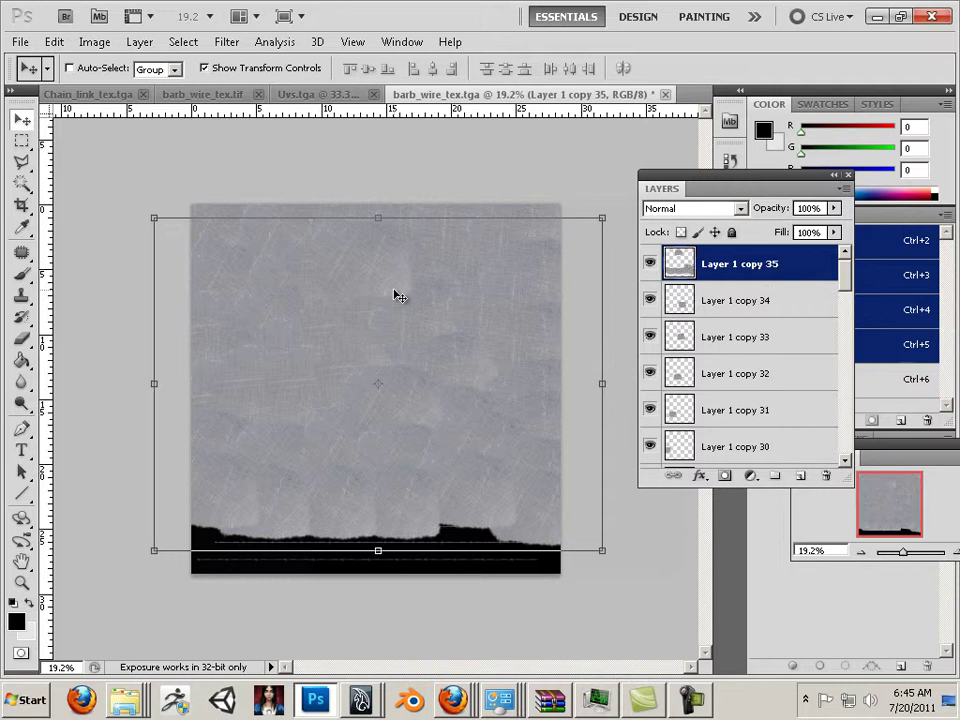
key("ctrl+alt+z")
key("ctrl+alt+z")
key("ctrl+alt+z")
key("ctrl+alt+z")
key("ctrl+alt+z")
key("ctrl+alt+z")
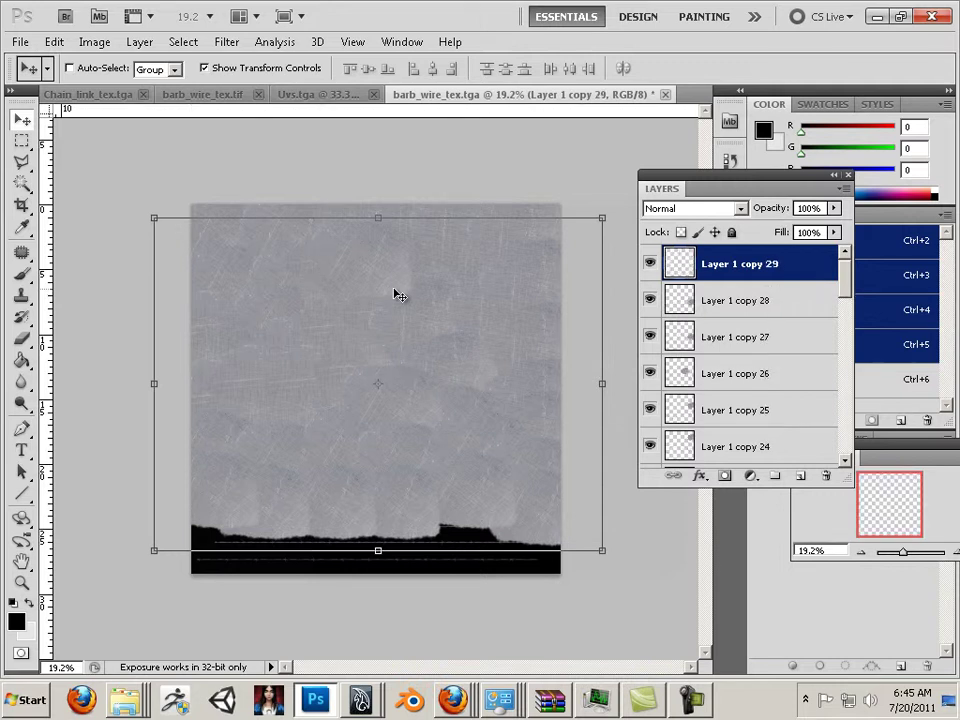
key("ctrl+alt+z")
key("ctrl+alt+z")
key("ctrl+alt+z")
key("ctrl+alt+z")
key("ctrl+alt+z")
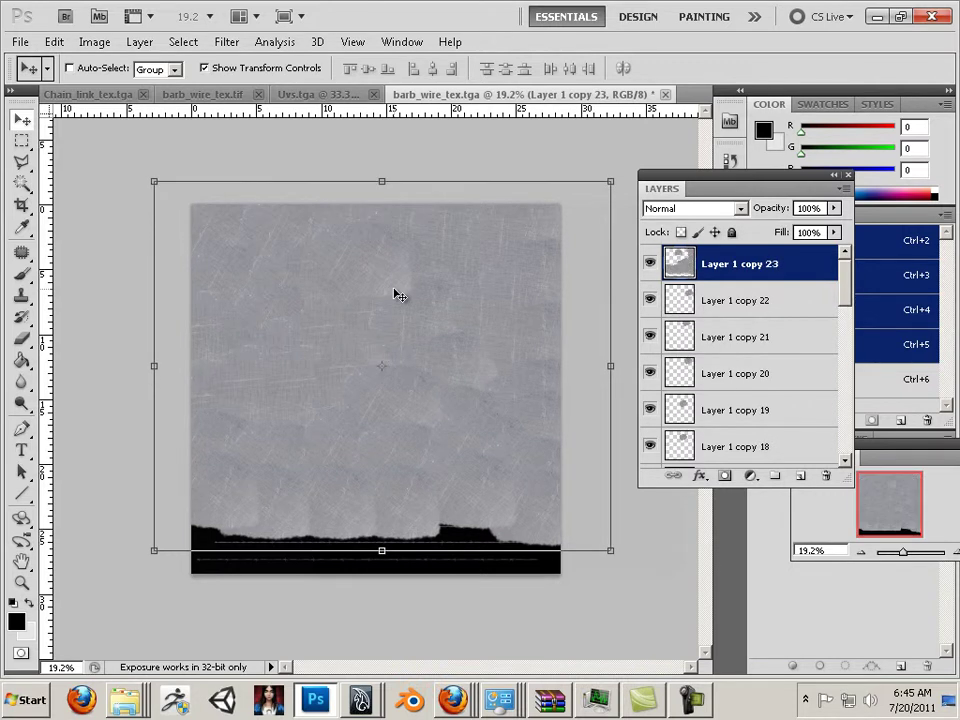
key("ctrl+alt+z")
key("ctrl+alt+z")
key("ctrl+alt+z")
key("ctrl+alt+z")
key("ctrl+alt+z")
key("ctrl+alt+z")
key("ctrl+alt+z")
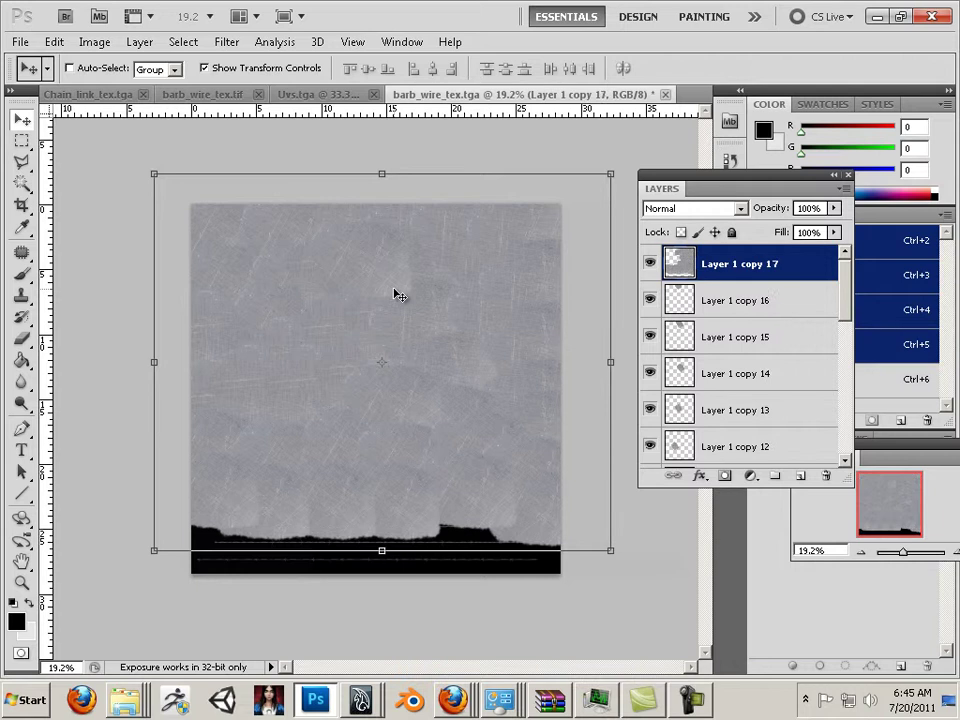
key("ctrl+alt+z")
key("ctrl+alt+z")
key("ctrl+alt+z")
key("ctrl+alt+z")
key("ctrl+alt+z")
key("ctrl+alt+z")
key("ctrl+alt+z")
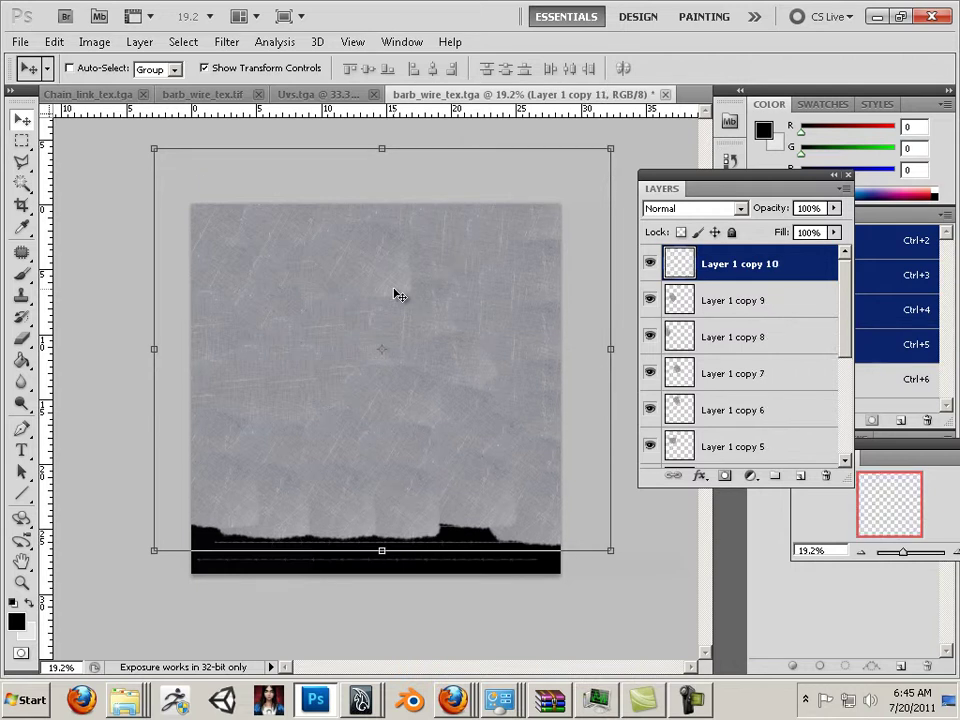
key("ctrl+alt+z")
key("ctrl+alt+z")
key("ctrl+alt+z")
key("ctrl+alt+z")
key("ctrl+alt+z")
key("ctrl+alt+z")
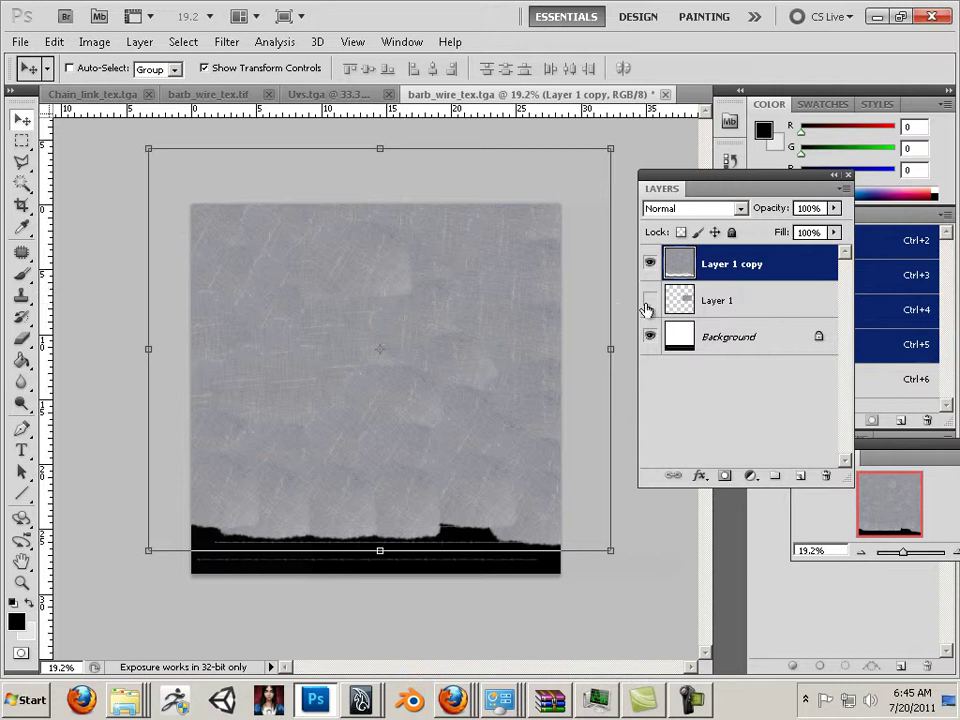
key("ctrl+alt+z")
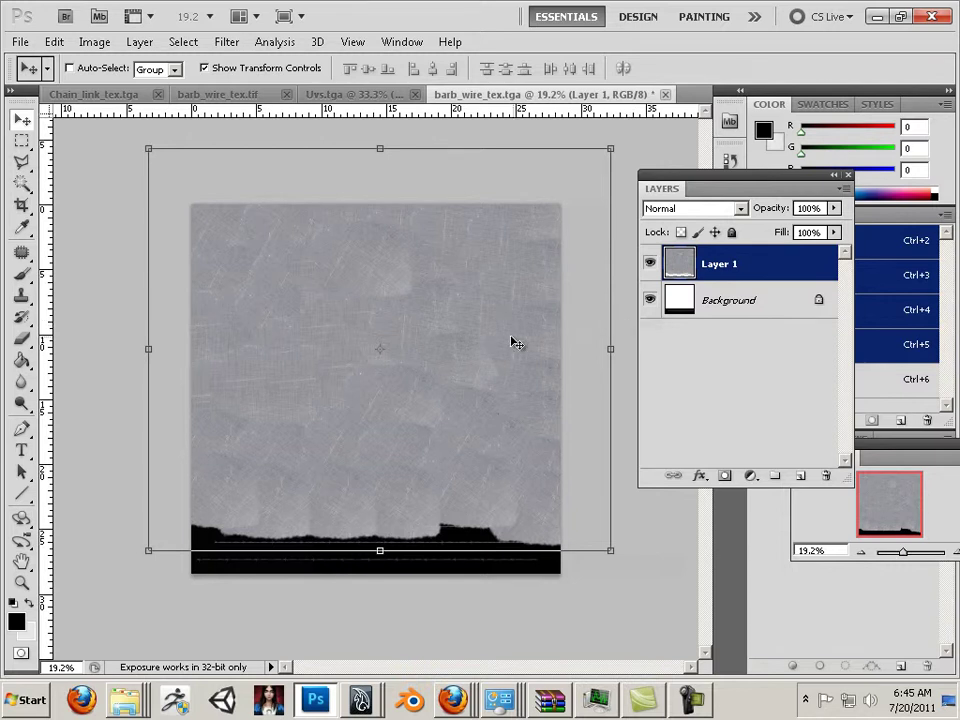
With Layer 1 hidden, select the Background's white area using the Magic Wand, and show Layer 1 again as the active layer
left_click(650, 264)
left_click(22, 184)
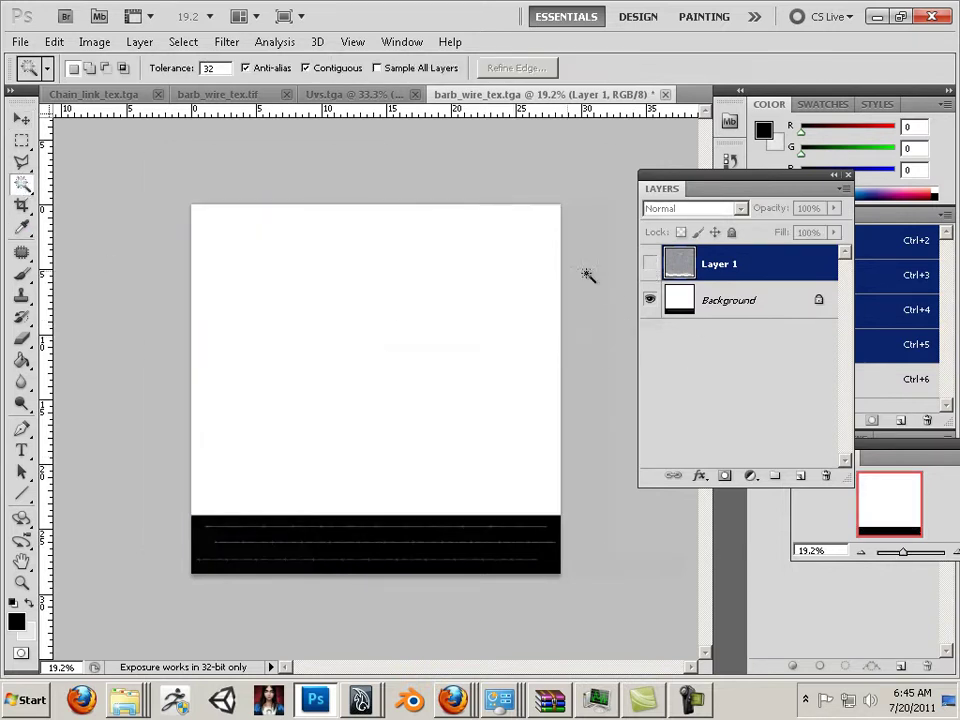
left_click(672, 305)
left_click(408, 294)
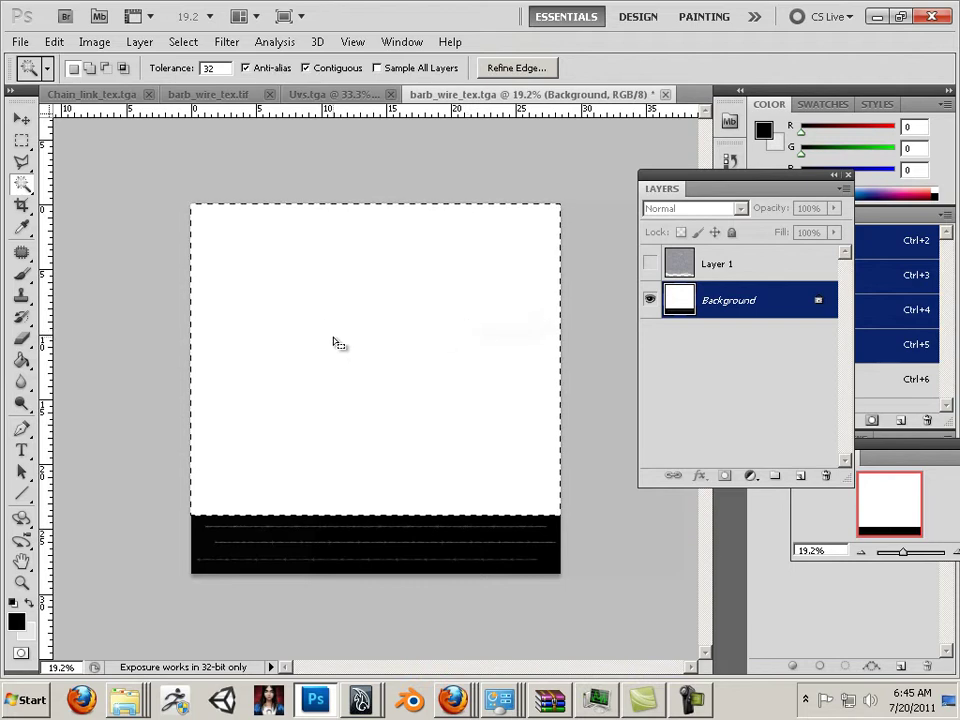
left_click(765, 272)
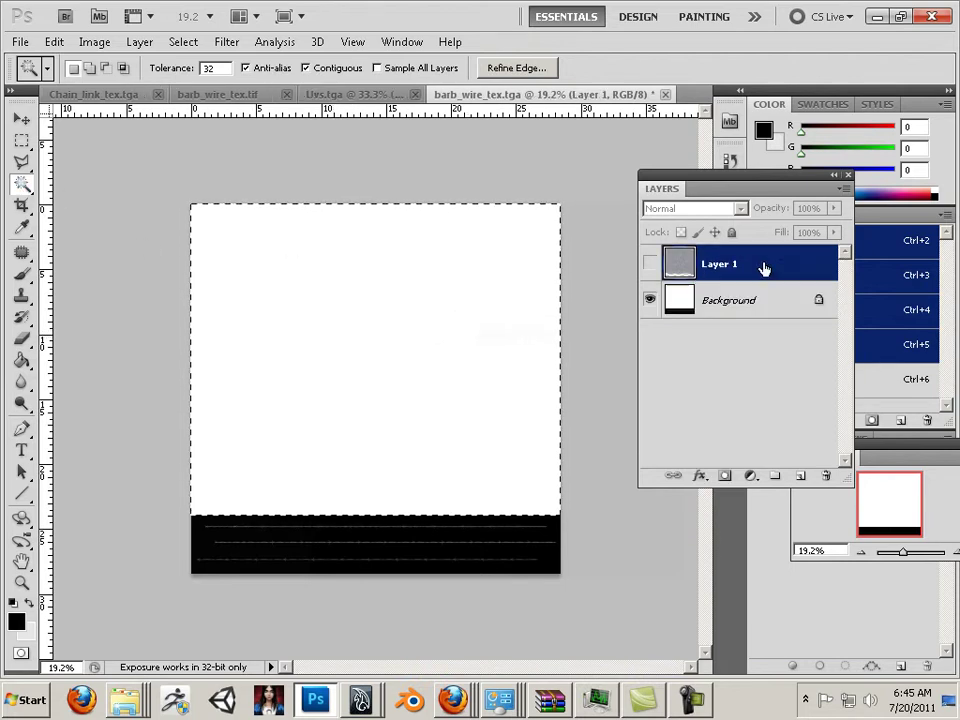
left_click(650, 263)
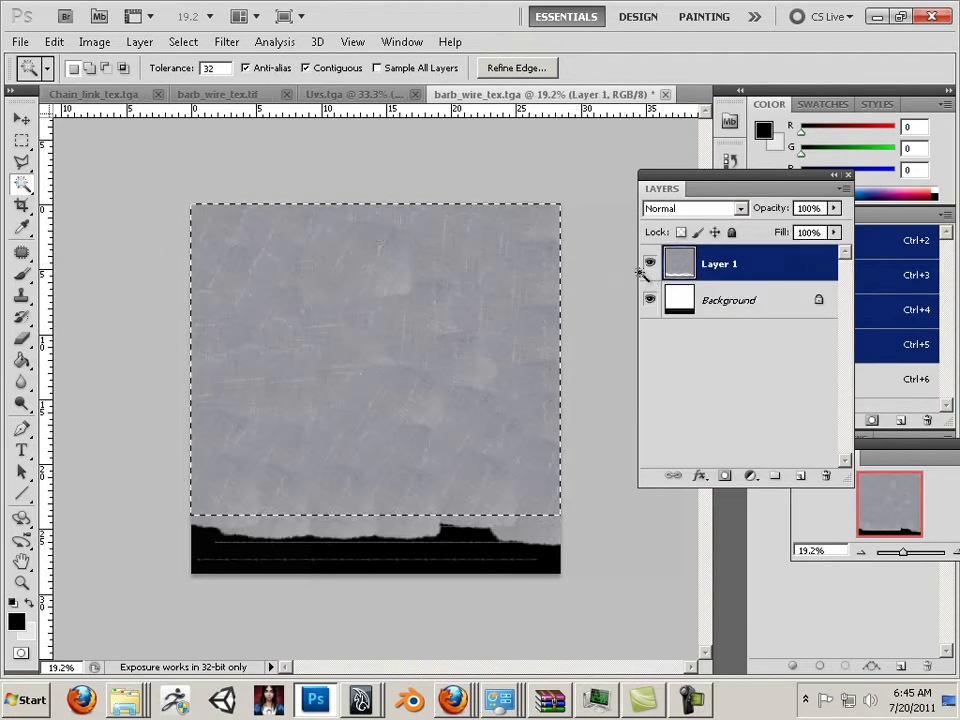
Delete the steel overlapping the black strip from Layer 1 using the inverse selection, and invert the selection back to the steel area
left_click(189, 45)
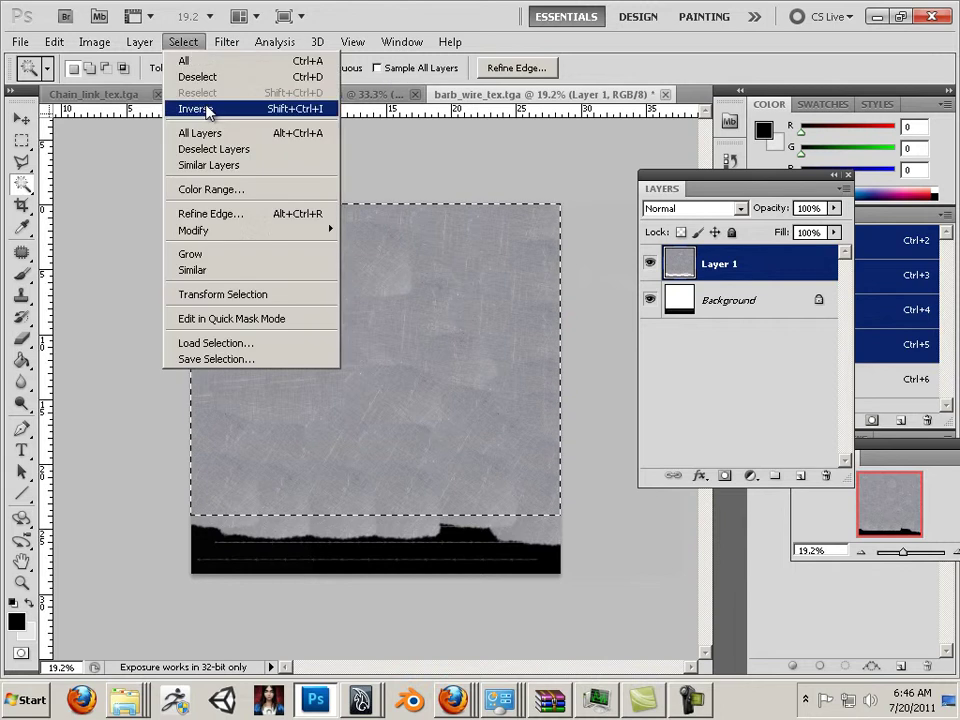
left_click(210, 106)
key("Delete")
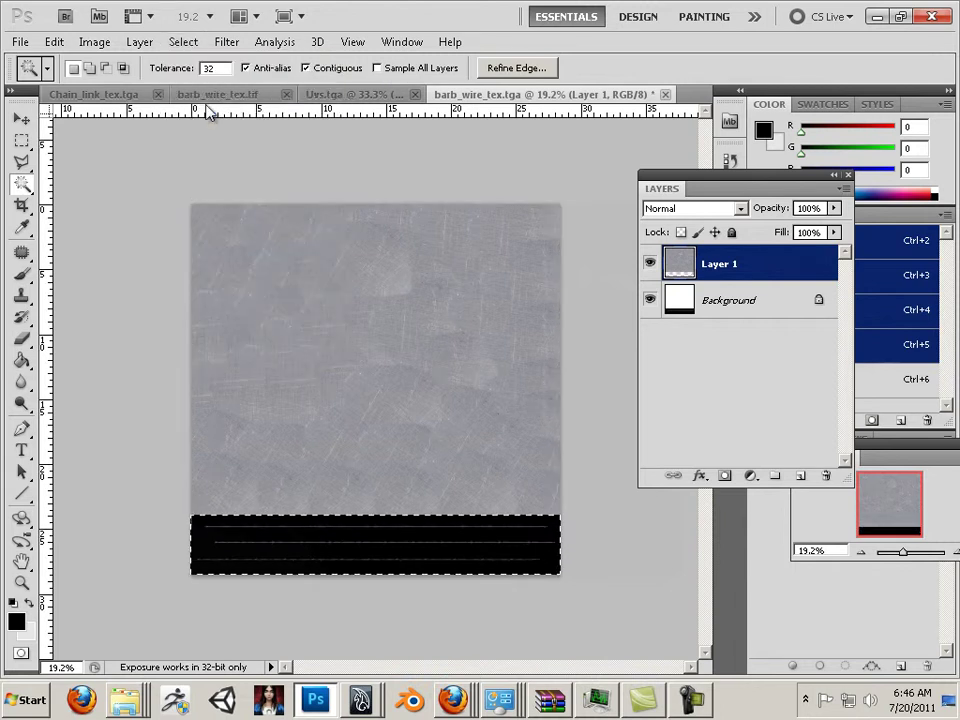
left_click(180, 44)
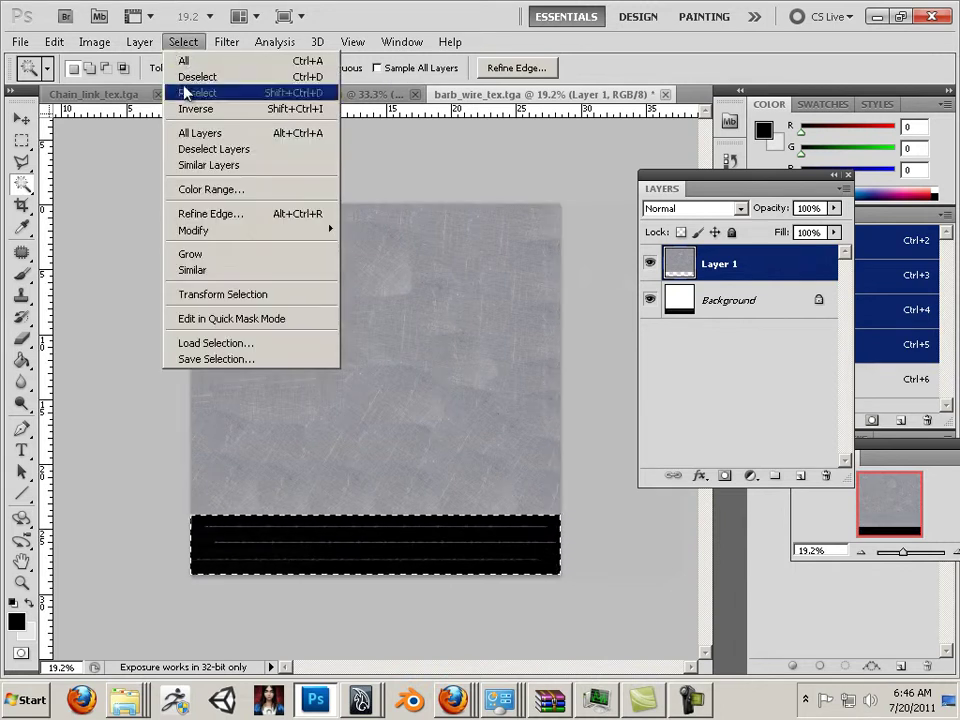
left_click(189, 106)
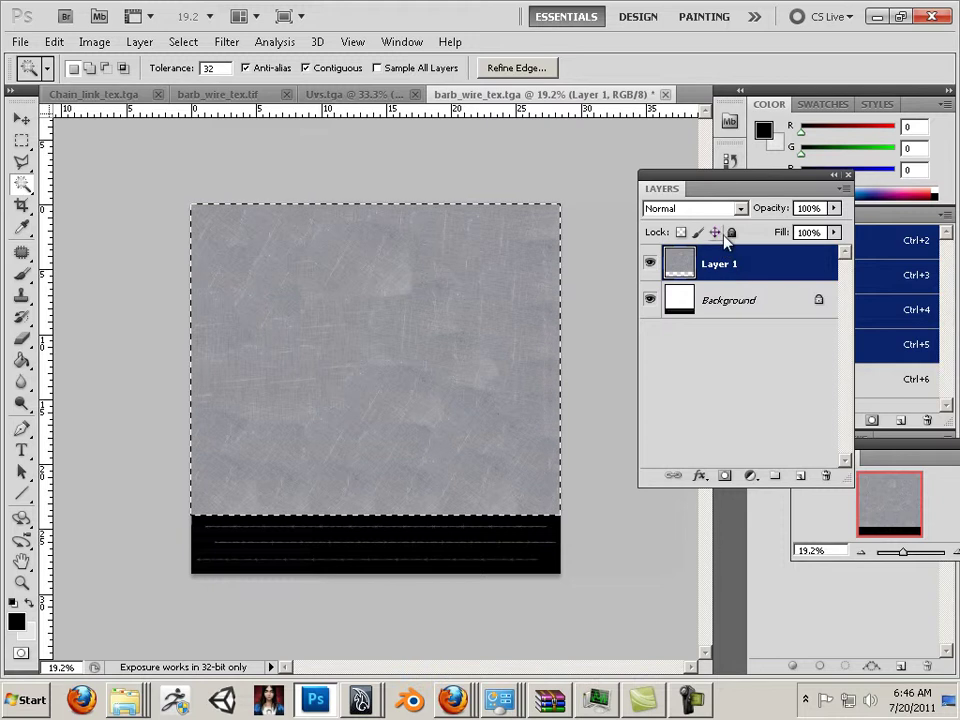
Move the Layers panel clear of the channel list and display only the Alpha 1 channel, keeping its channel options
left_click_drag(780, 193, 650, 265)
left_click(868, 384)
double_click(805, 373)
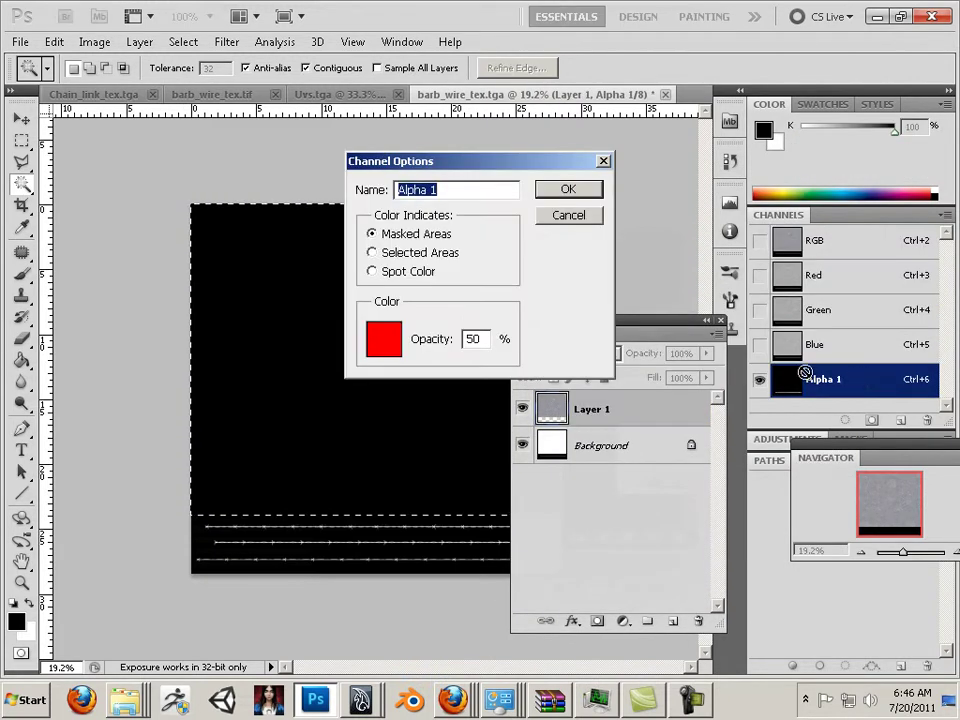
left_click(568, 190)
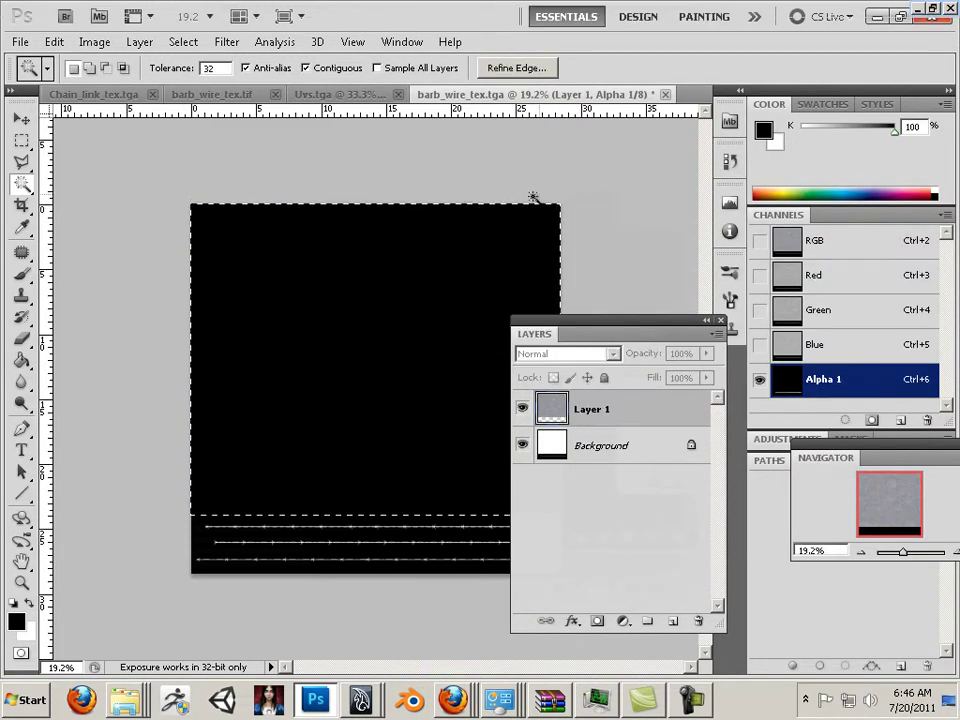
Try to fill the selected area of the Alpha 1 channel using the Paint Bucket with a white foreground color
left_click(28, 605)
left_click(16, 620)
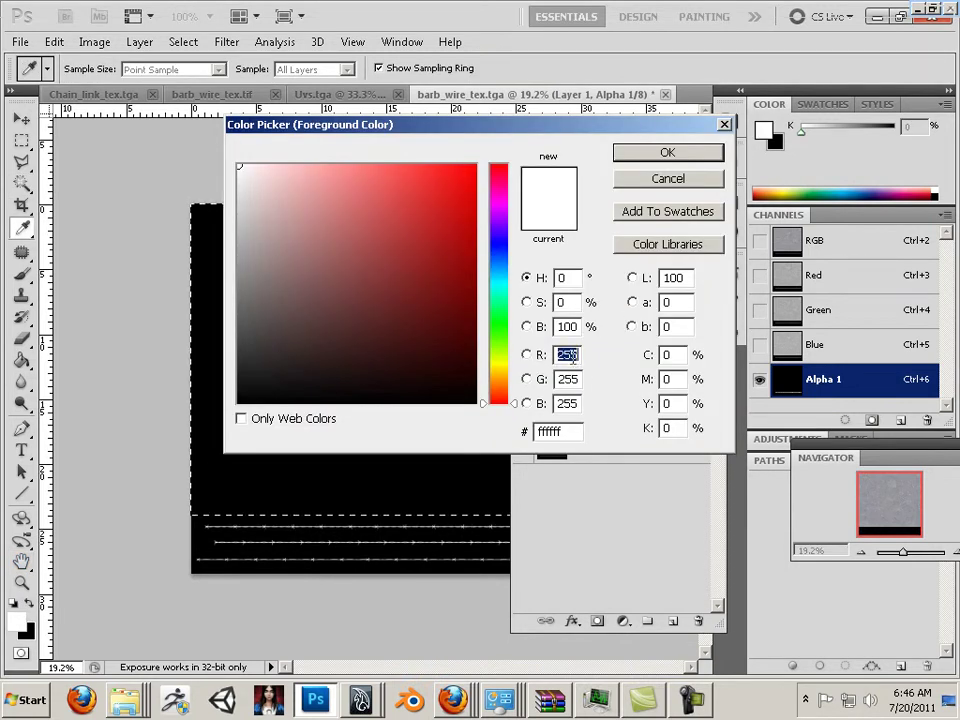
left_click(678, 158)
key("w")
left_click(22, 362)
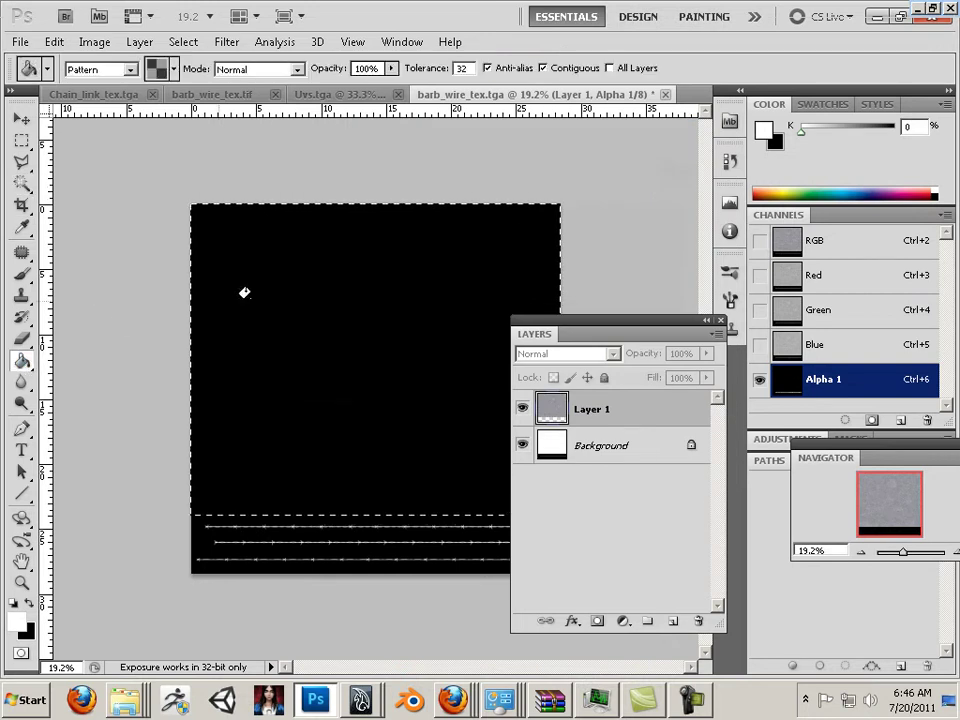
left_click(266, 302)
key("ctrl+BackSpace")
left_click(760, 245)
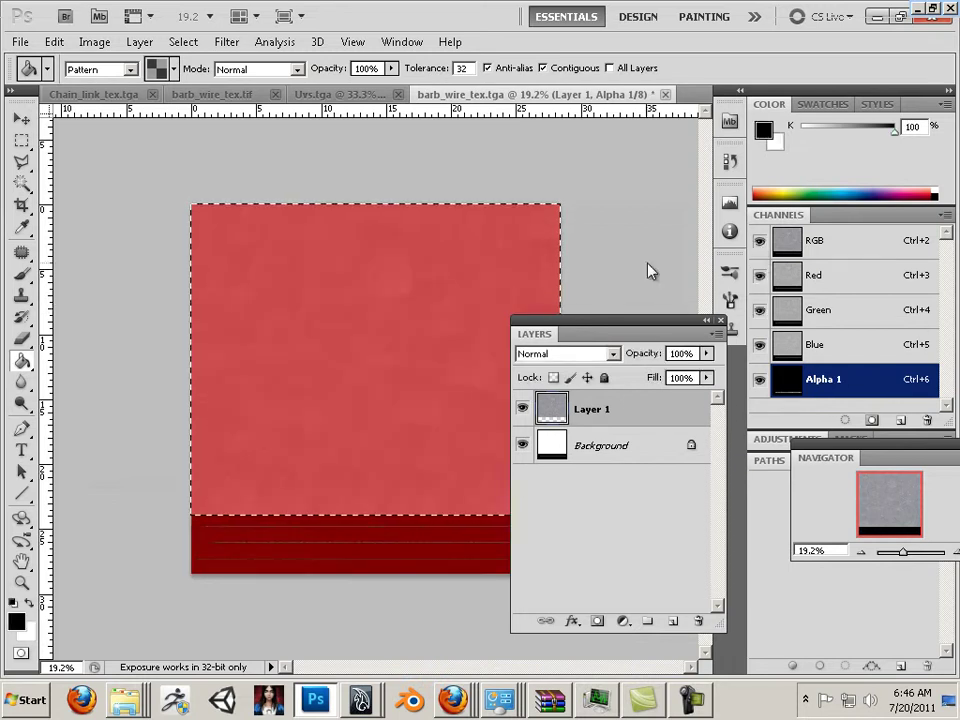
left_click(760, 243)
Paint the selected area of the Alpha 1 channel white with an 800 px brush, and return to Layer 1 in the RGB channels
key("x")
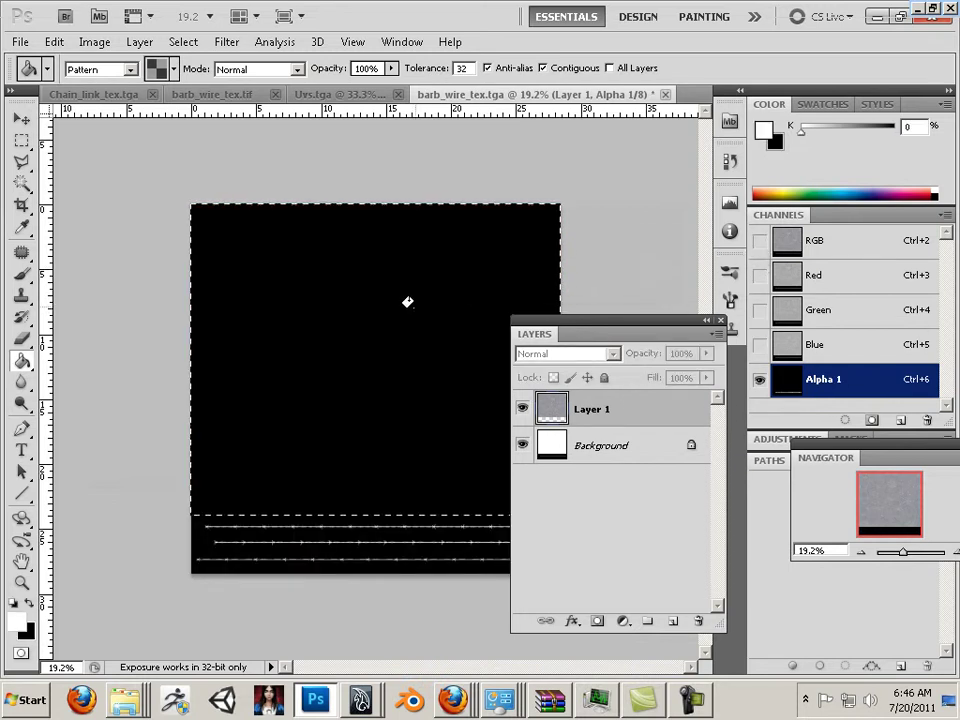
left_click(21, 275)
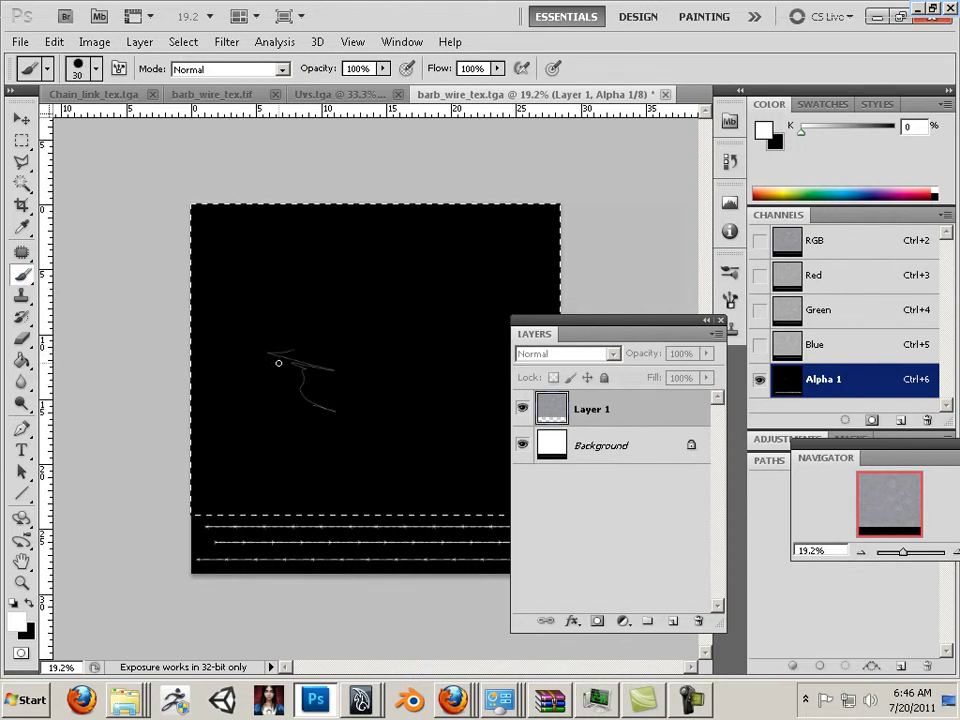
key("bracketright")
key("bracketright")
key("bracketright")
key("bracketright")
key("bracketright")
mouse_move(281, 363)
left_mouse_down()
mouse_move(236, 347)
mouse_move(268, 236)
mouse_move(508, 274)
mouse_move(370, 355)
mouse_move(401, 366)
mouse_move(210, 476)
mouse_move(707, 429)
left_mouse_up()
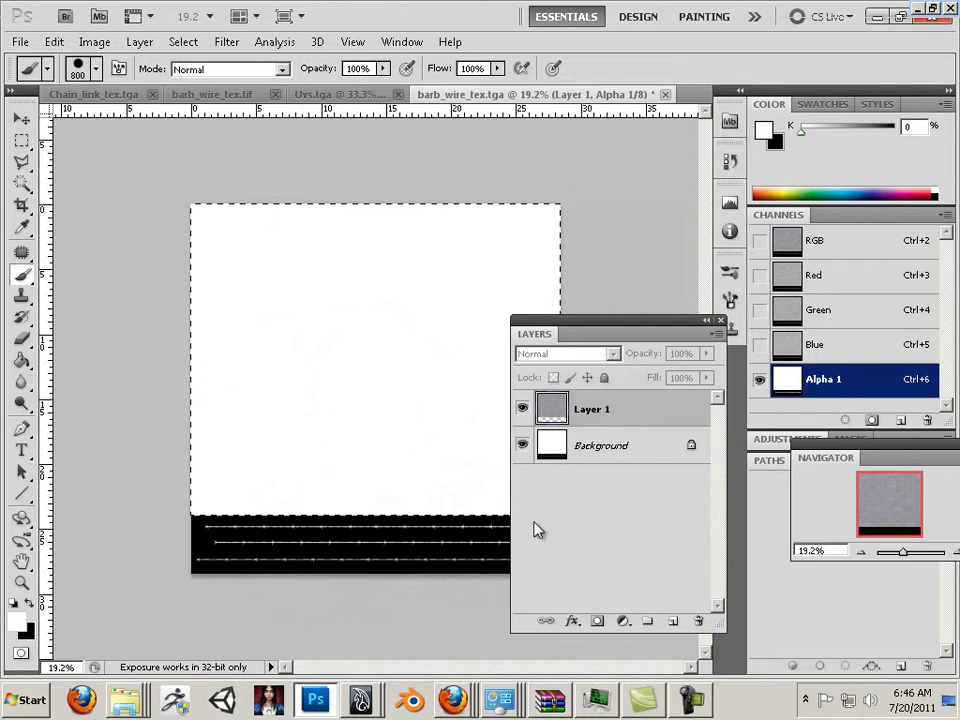
double_click(639, 411)
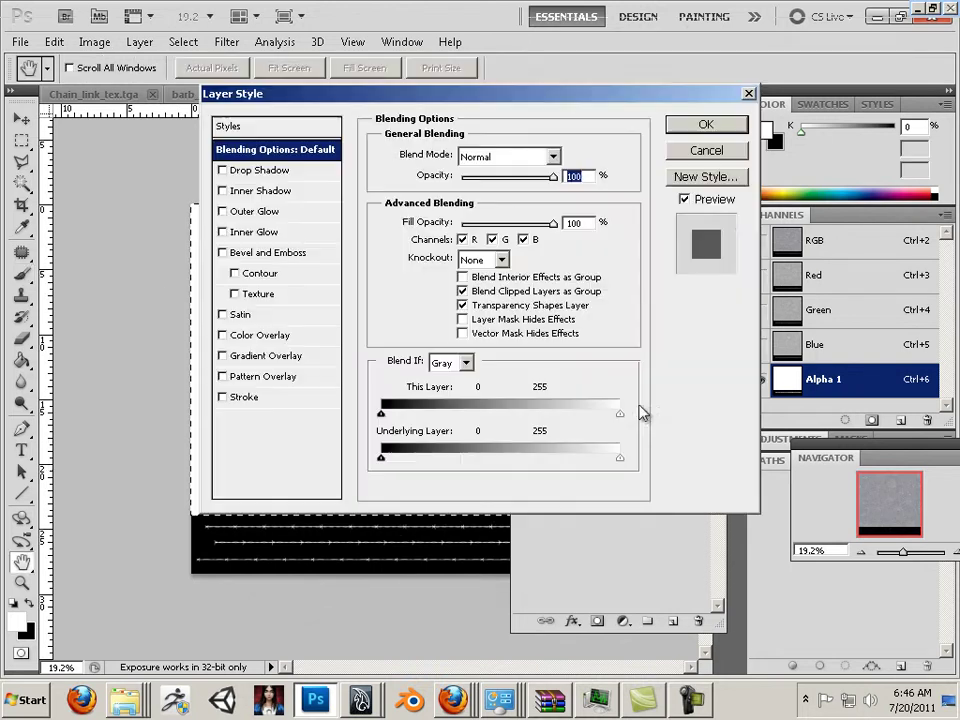
left_click(700, 158)
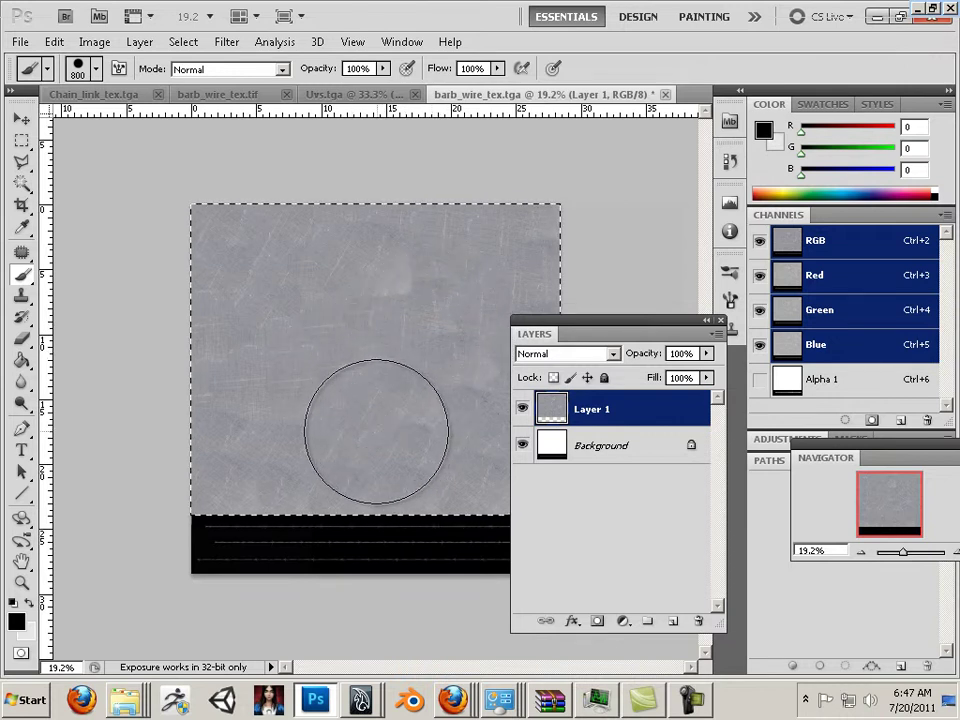
Switch to Firefox and go back from the Metal001.jpg image to the "steel texture" image results
mouse_move(455, 700)
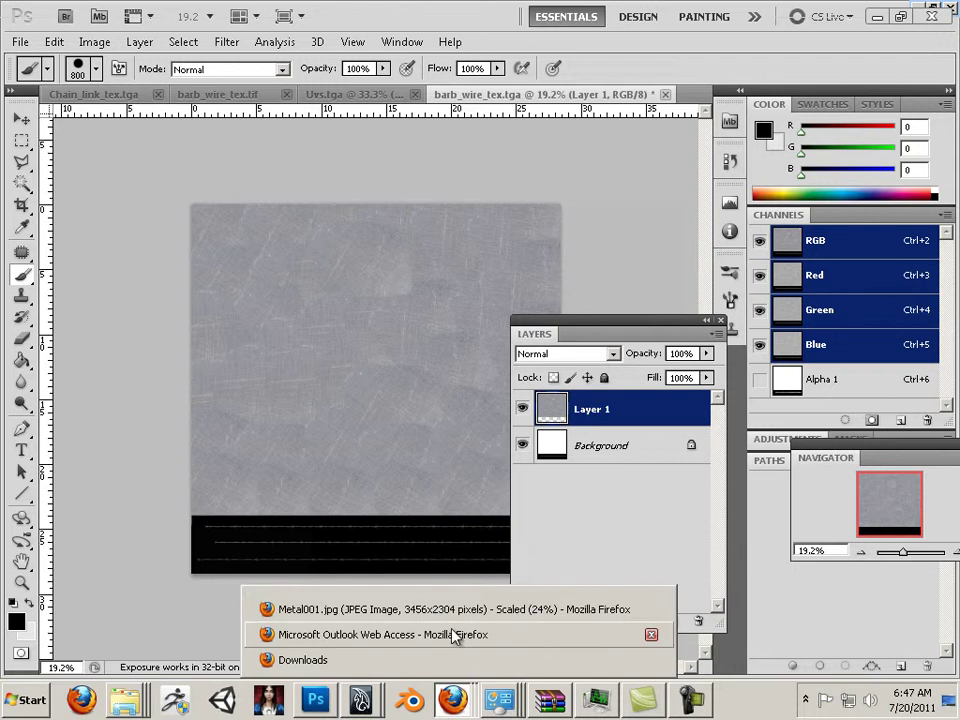
left_click(439, 616)
left_click(22, 84)
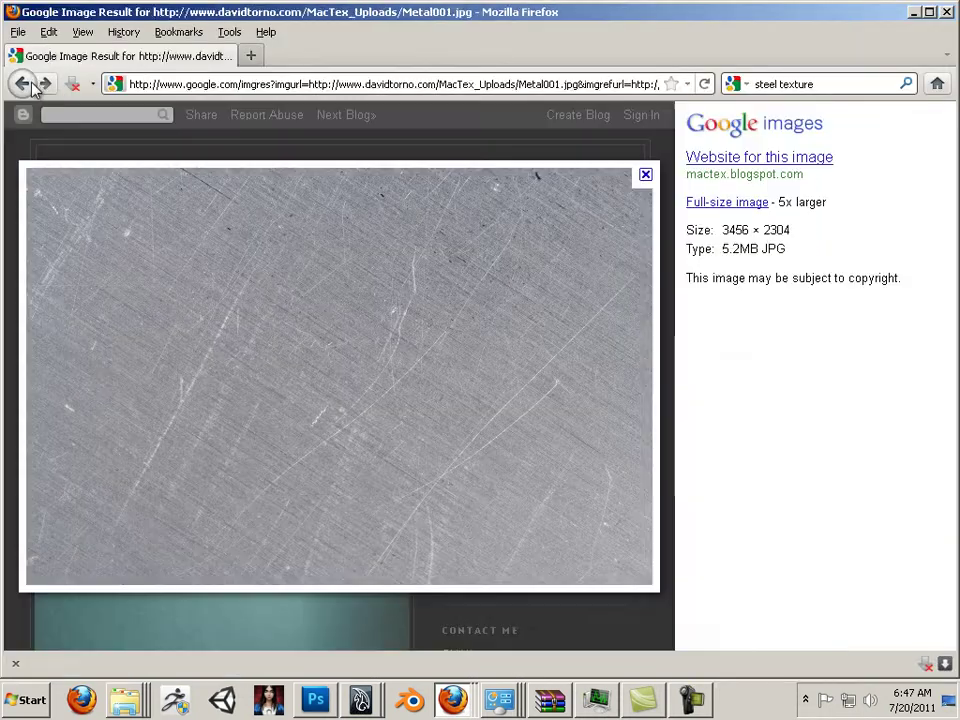
left_click(22, 84)
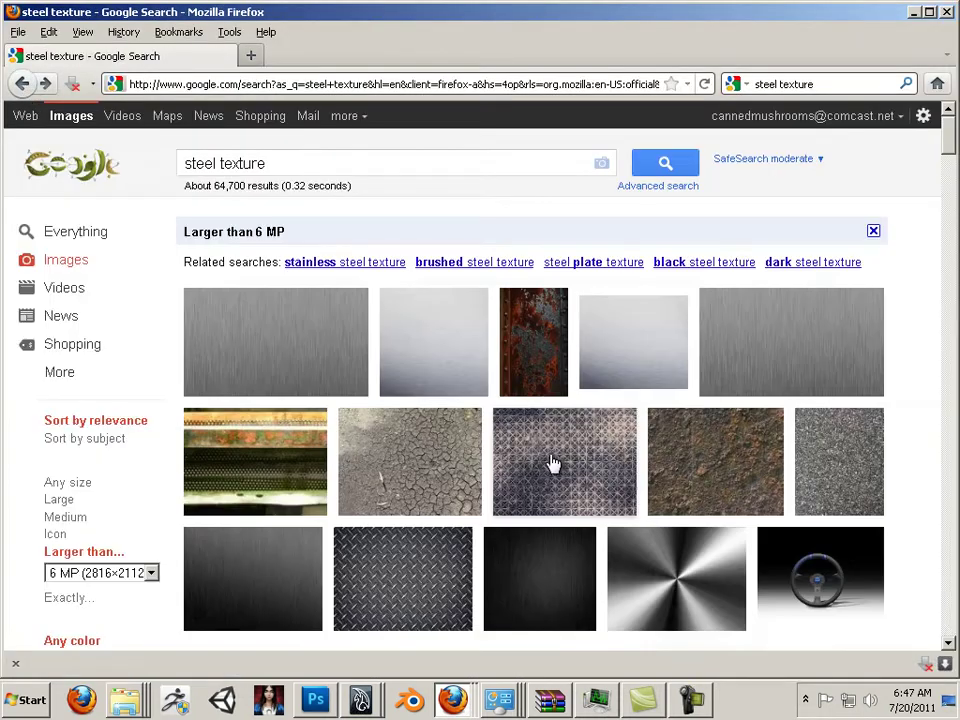
Look through the pages of large steel texture image results for another suitable texture
scroll(552, 460, "down", 5)
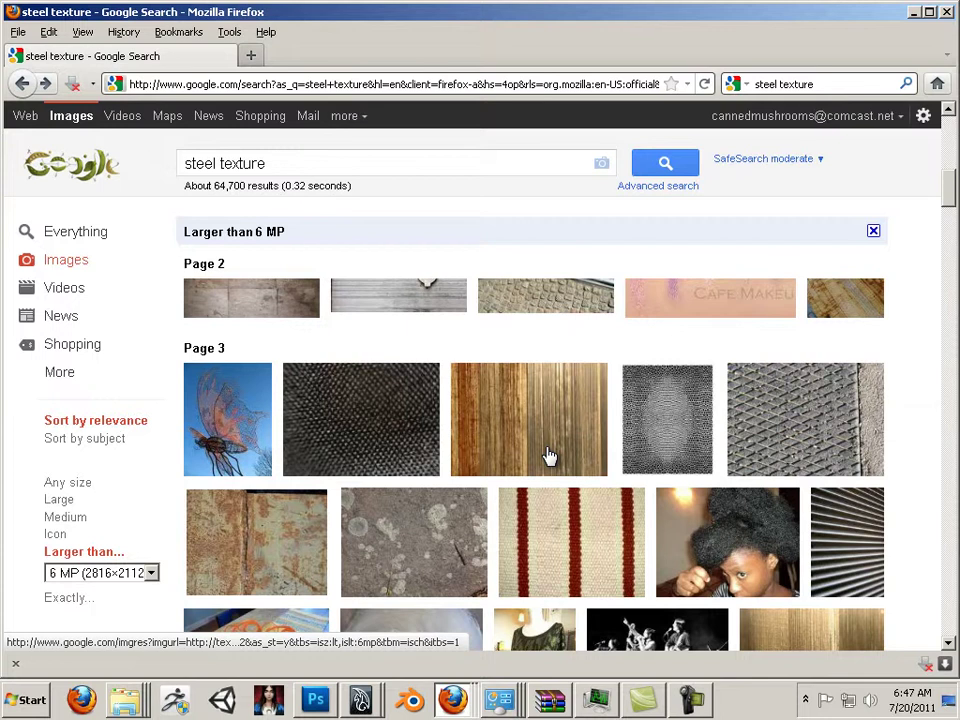
scroll(549, 457, "down", 6)
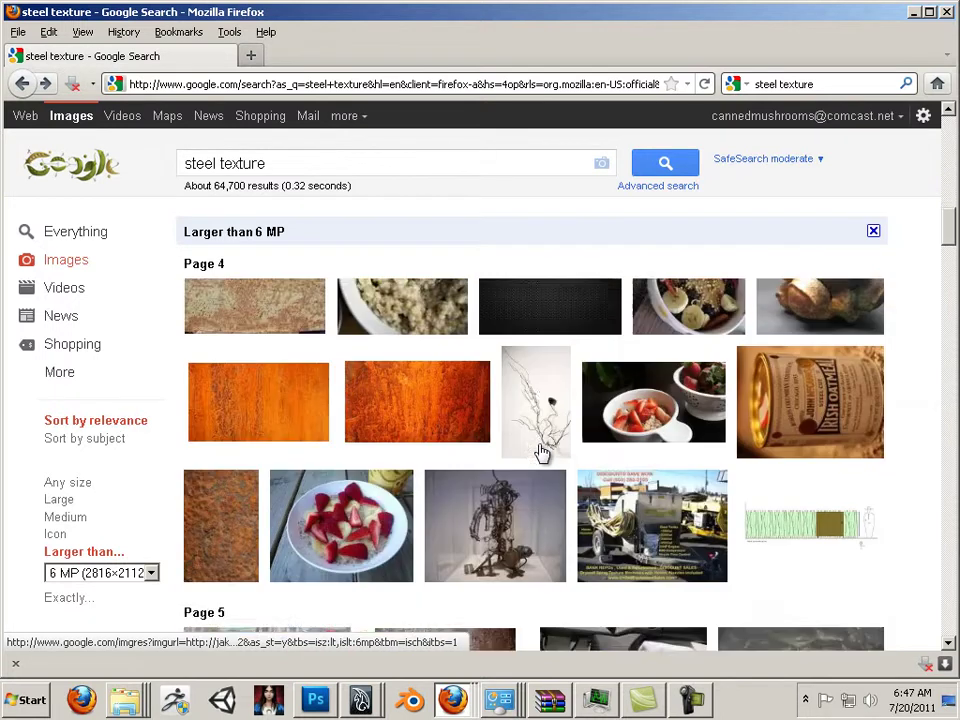
scroll(540, 450, "down", 3)
scroll(448, 488, "down", 3)
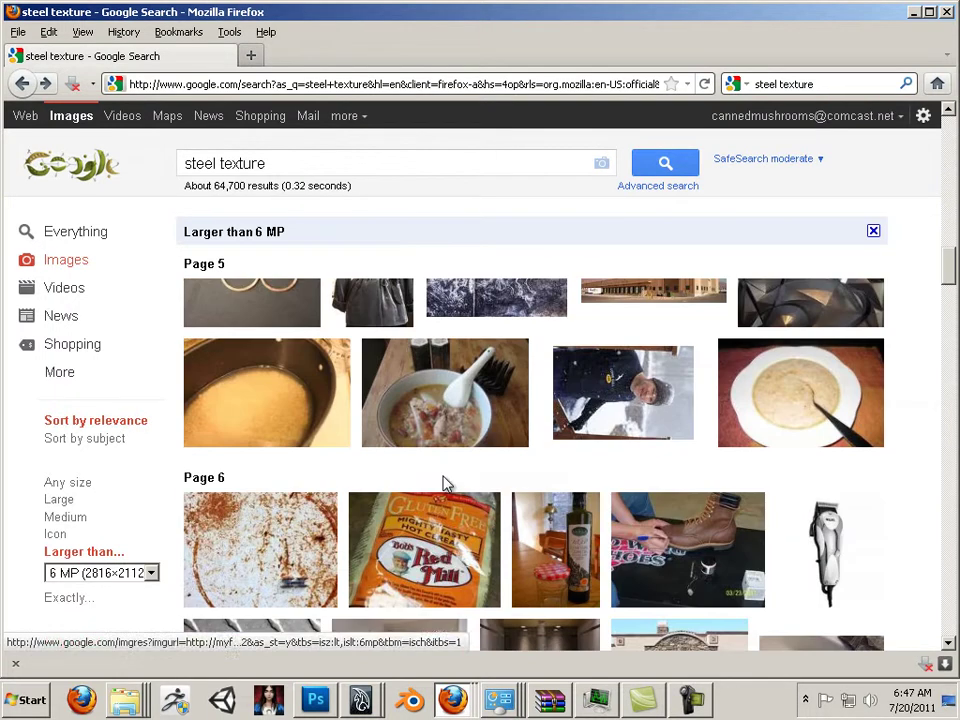
scroll(448, 485, "down", 4)
scroll(300, 260, "up", 7)
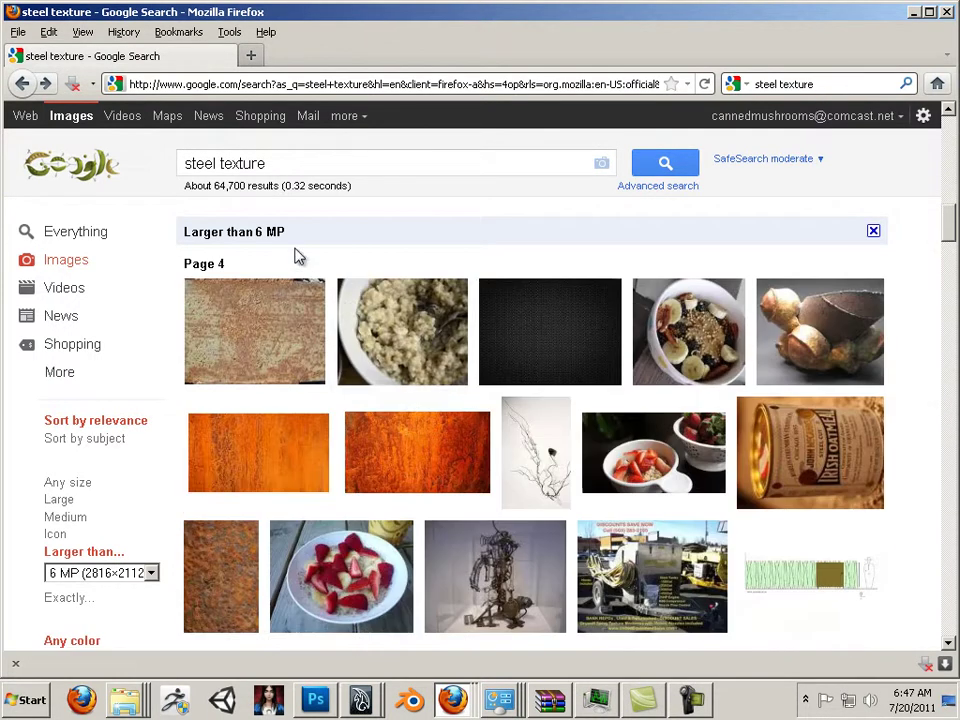
scroll(364, 375, "up", 10)
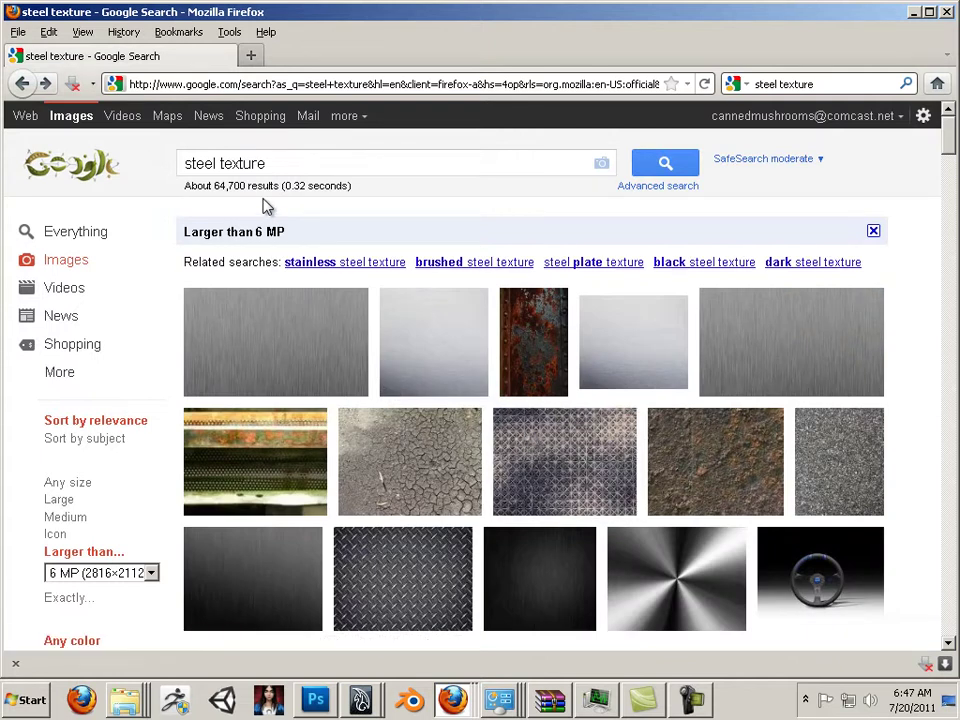
Search the large images for "rust texture" and look through the result pages for a suitable texture
left_click(216, 163)
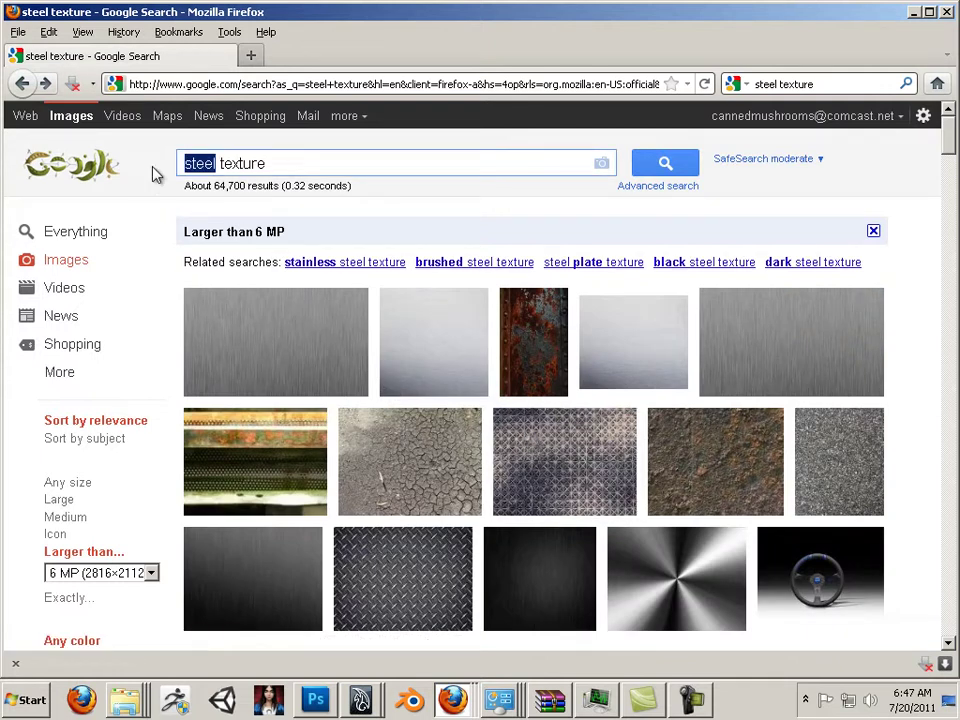
type("rust")
key("Return")
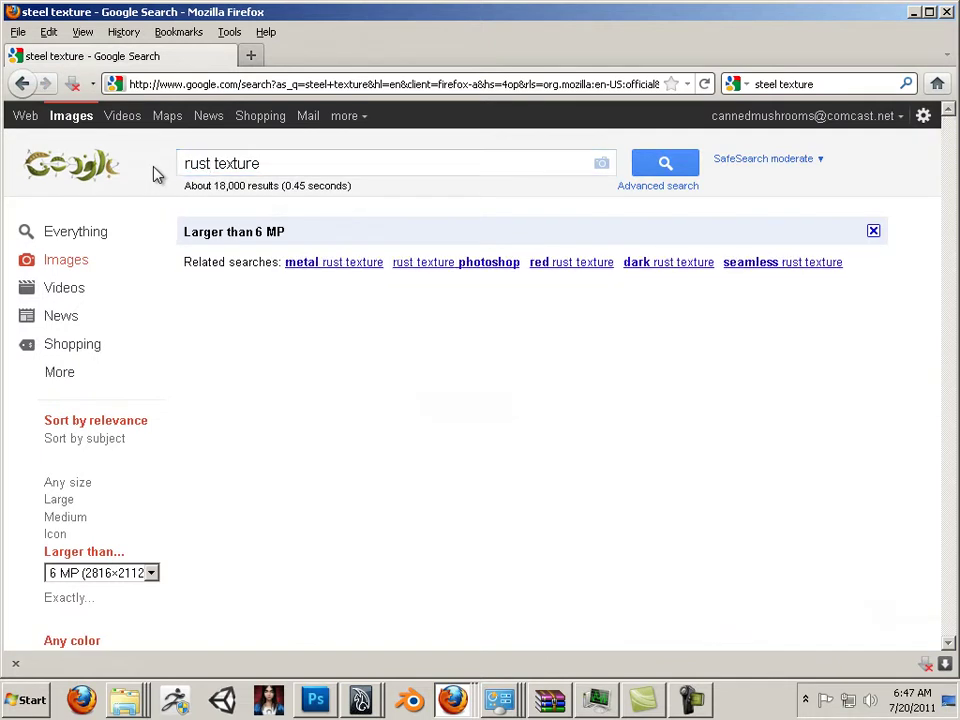
scroll(325, 328, "down", 3)
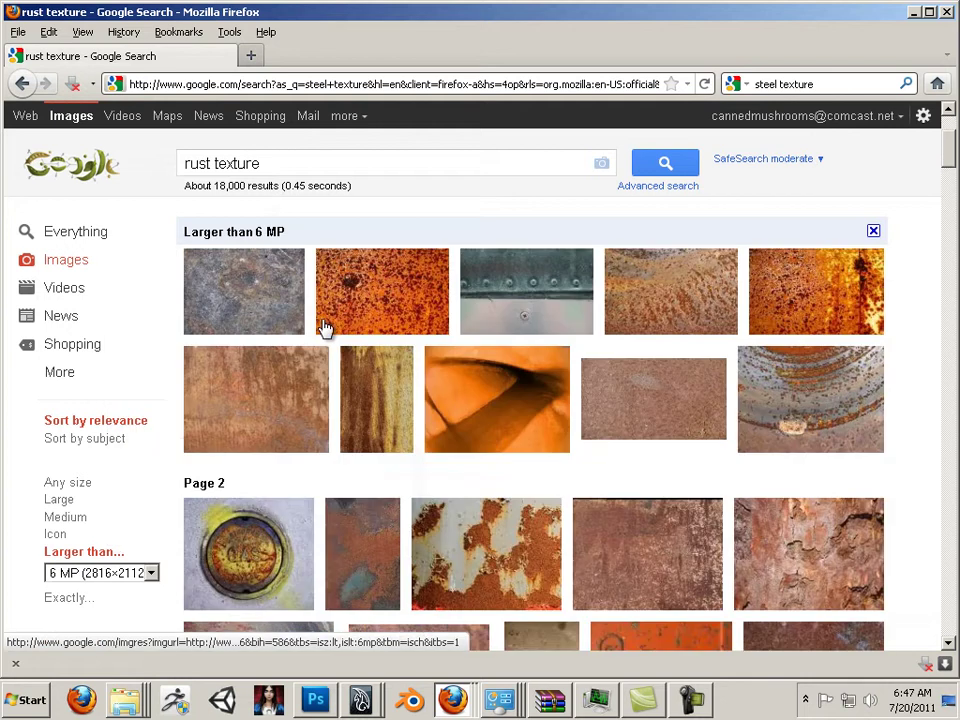
scroll(325, 328, "down", 10)
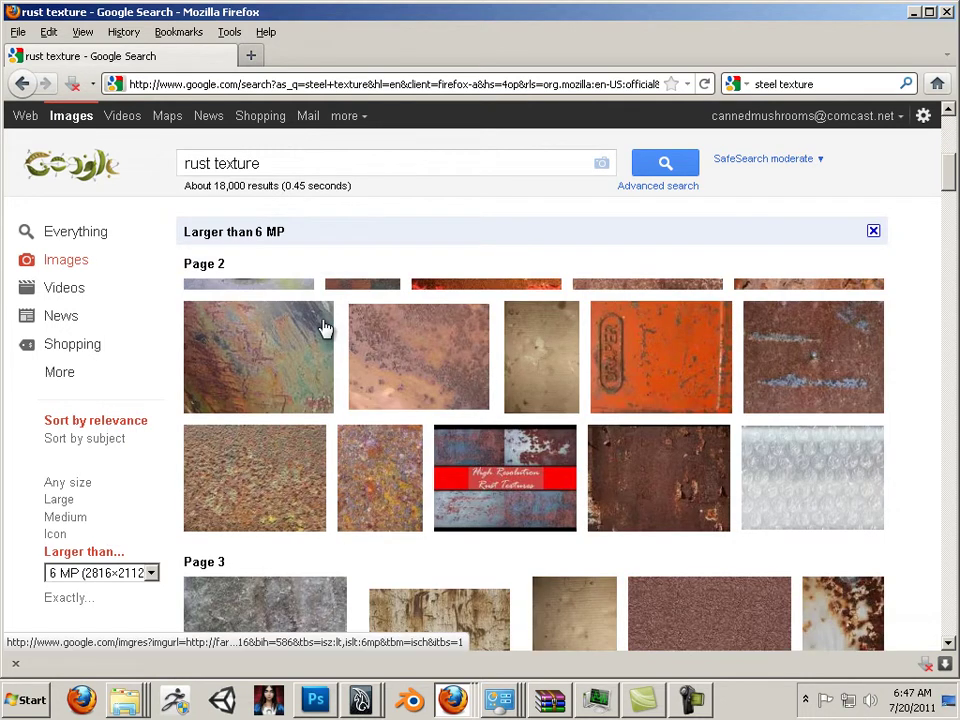
scroll(325, 328, "down", 3)
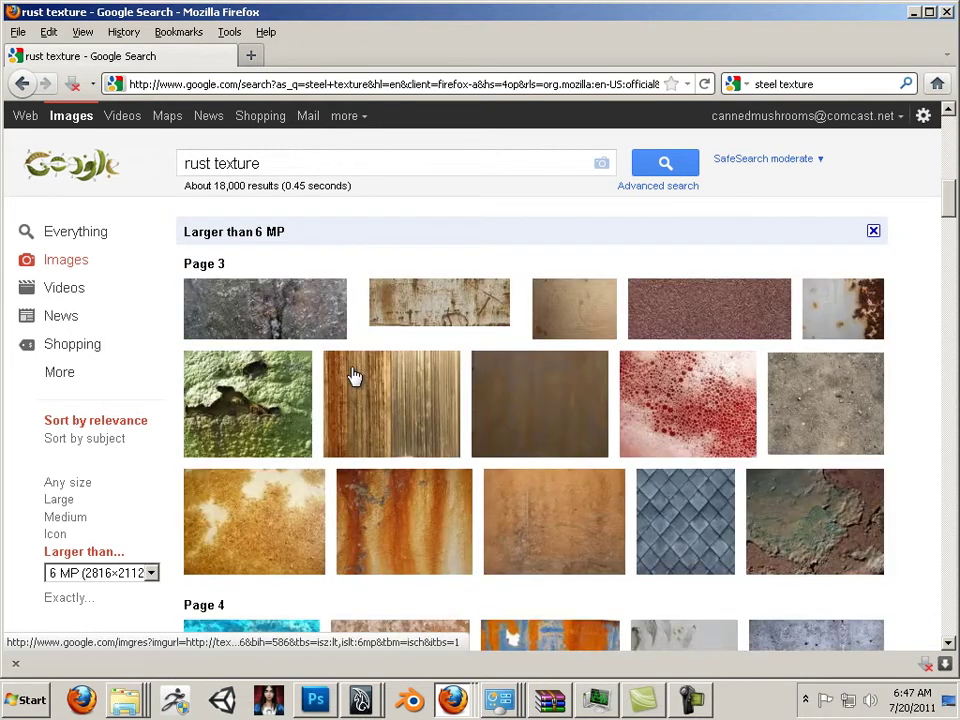
mouse_move(563, 515)
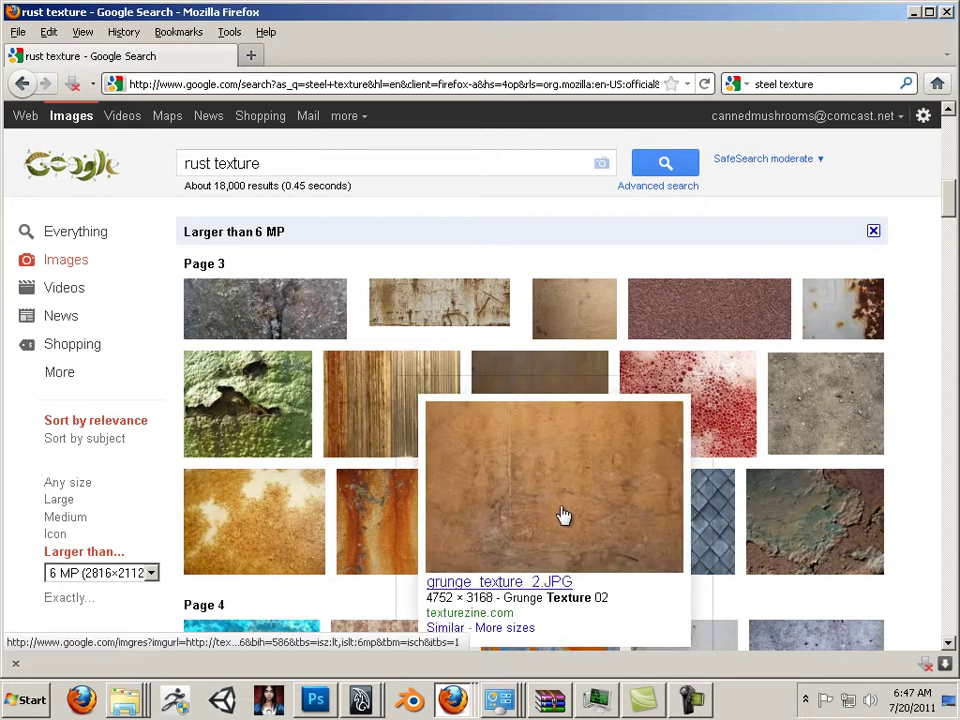
scroll(563, 517, "down", 3)
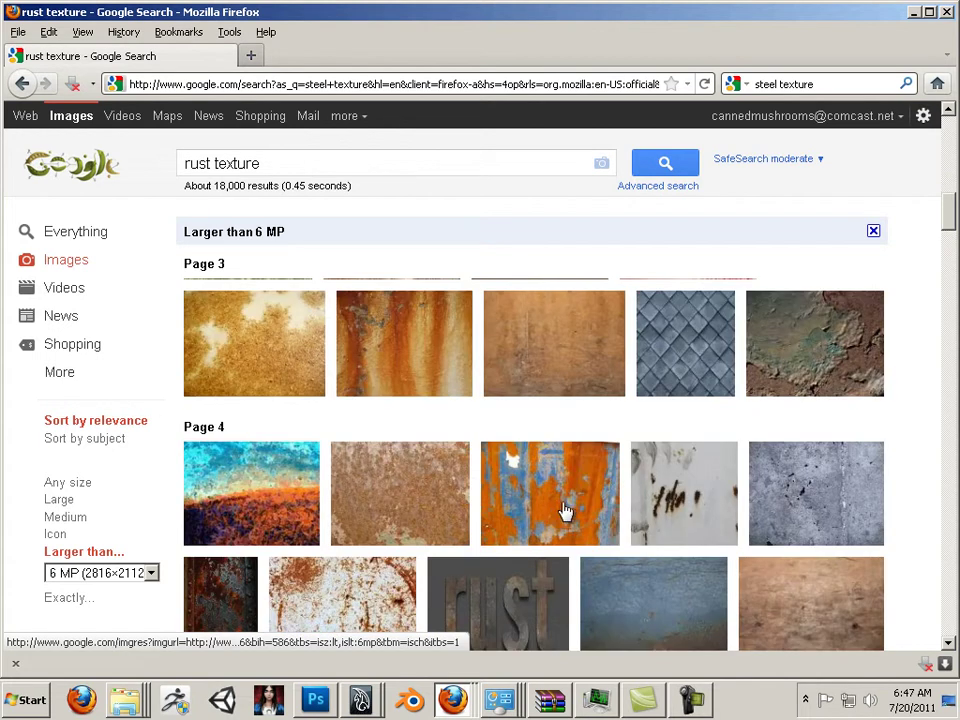
Open the gray speckled concrete result on page 4 at full size, enlarge it to actual pixels, and copy the image
left_click(821, 516)
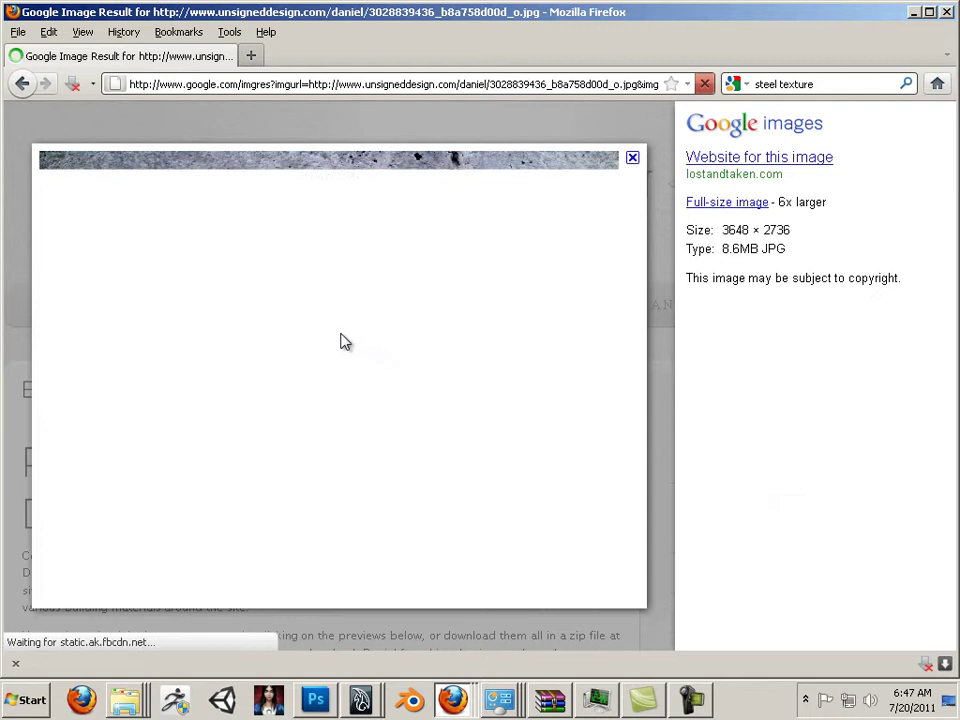
left_click(715, 203)
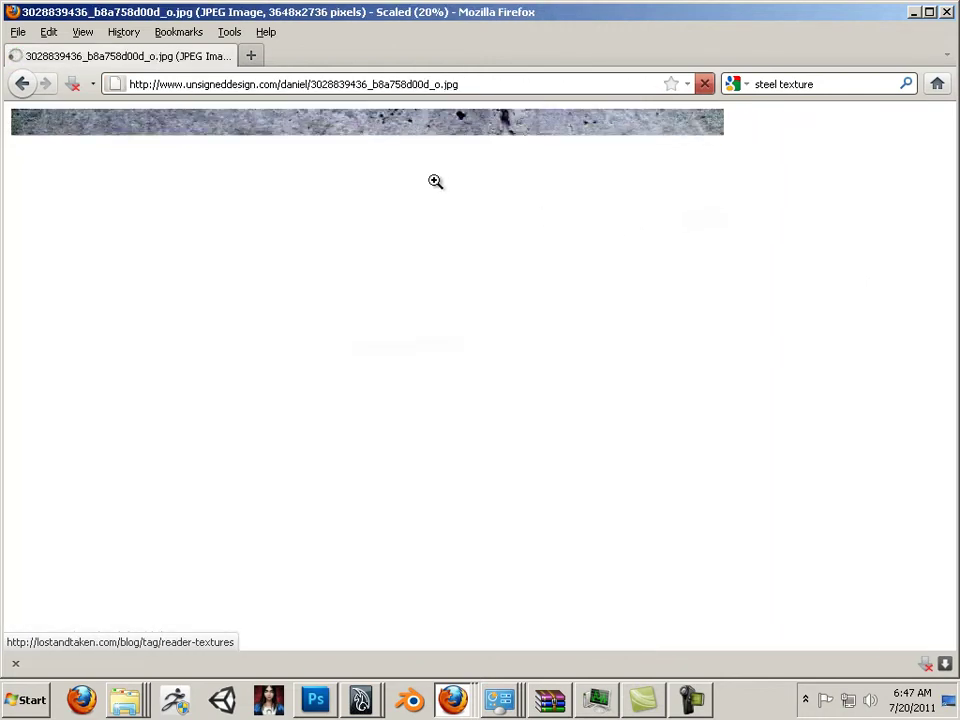
left_click(388, 143)
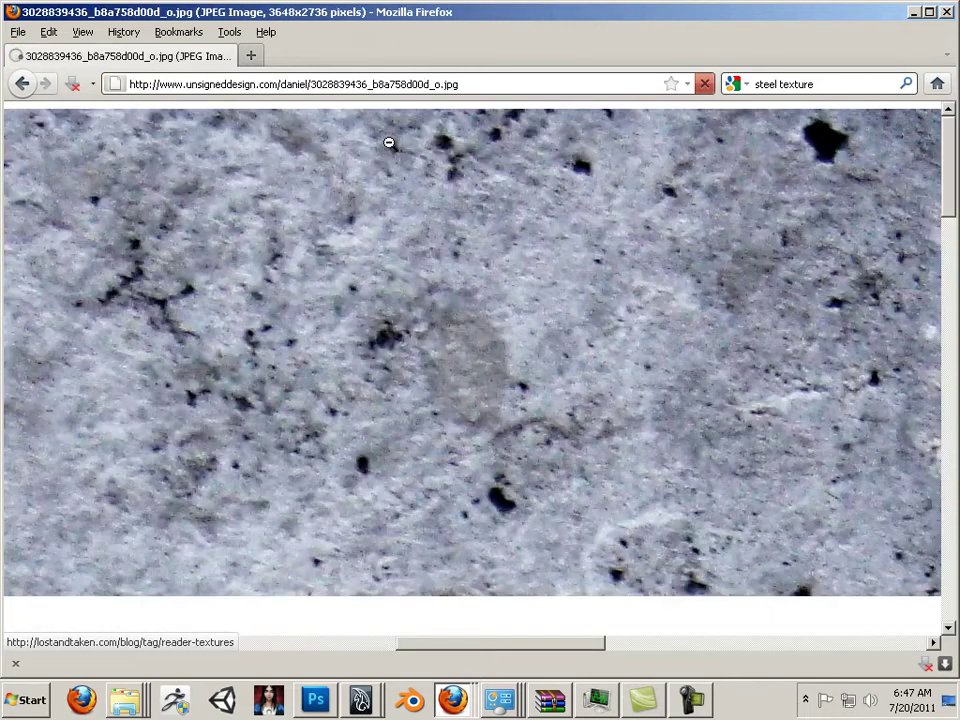
right_click(391, 232)
left_click(425, 263)
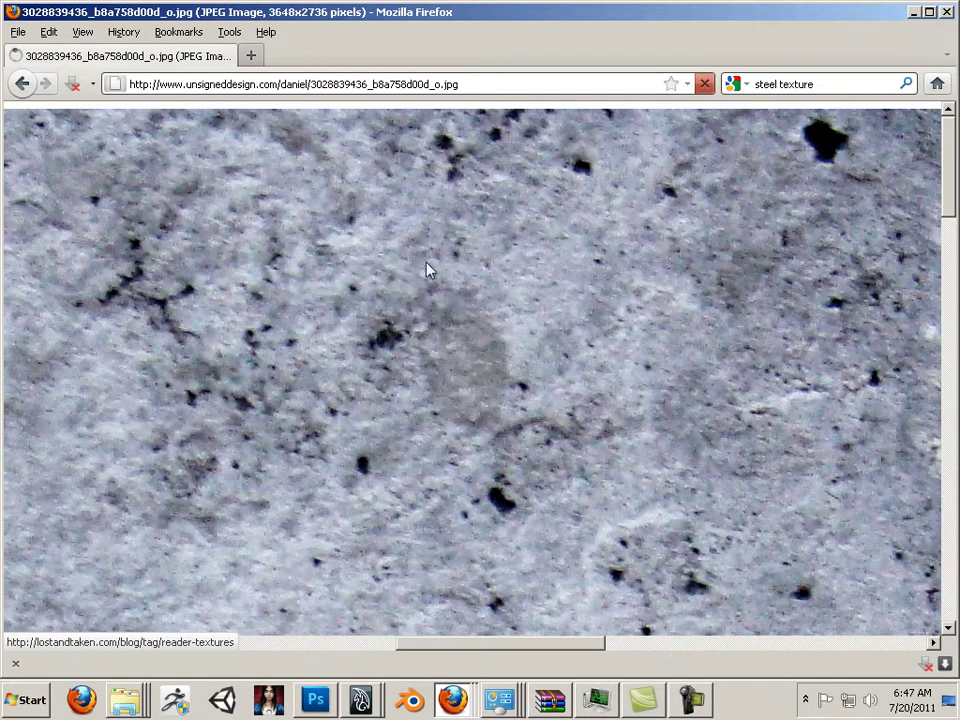
Switch to Photoshop and try to paste the copied concrete image over the selected steel area, and undo the paste
left_click(330, 704)
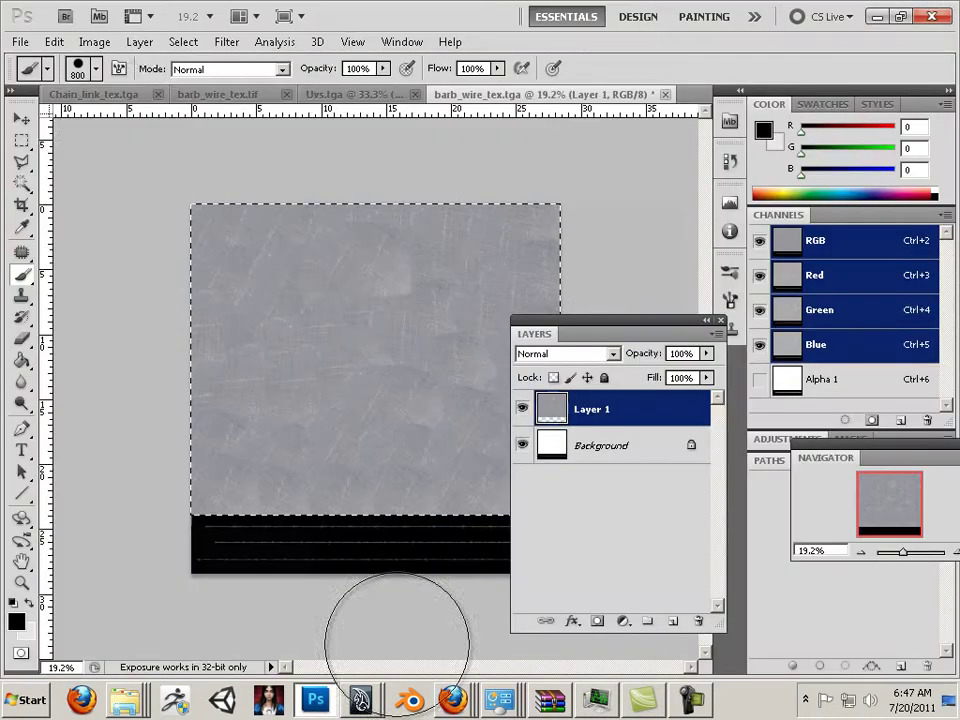
left_click(55, 43)
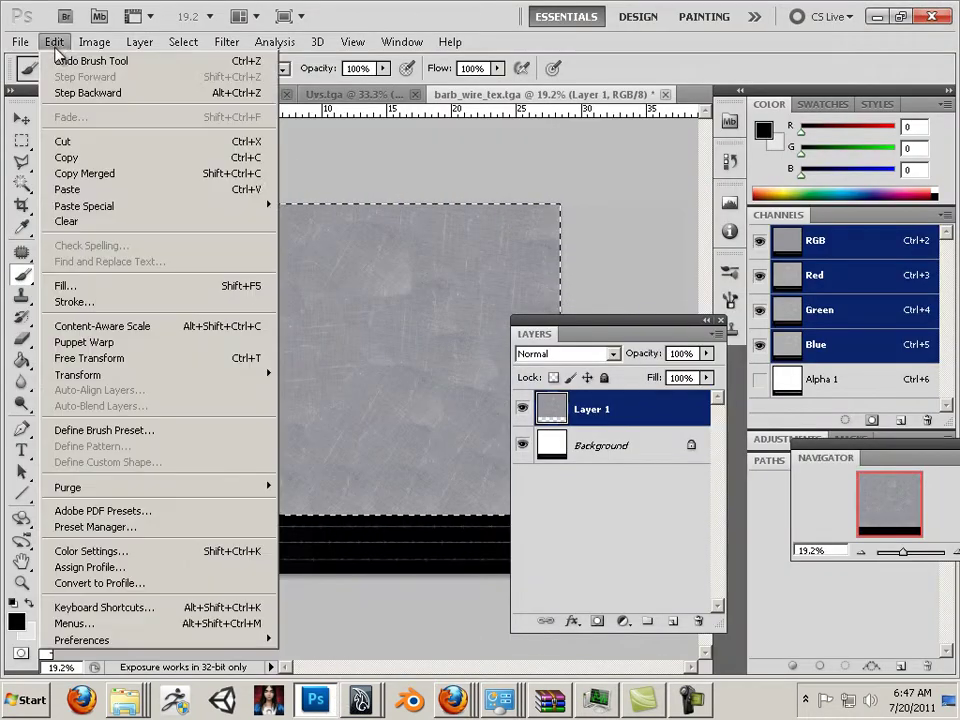
left_click(100, 190)
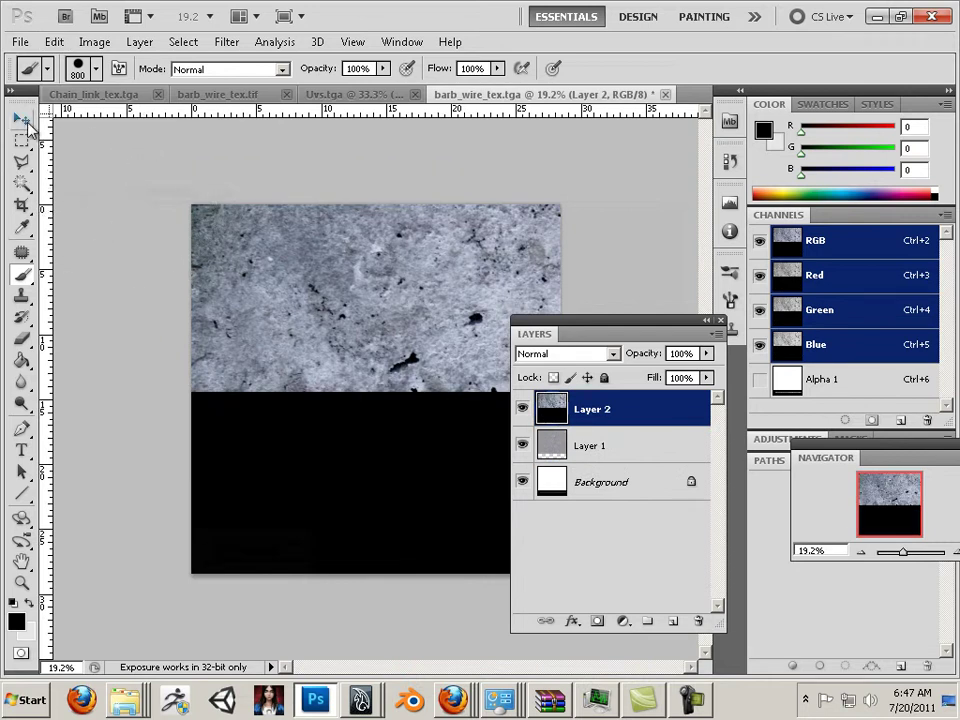
left_click(22, 120)
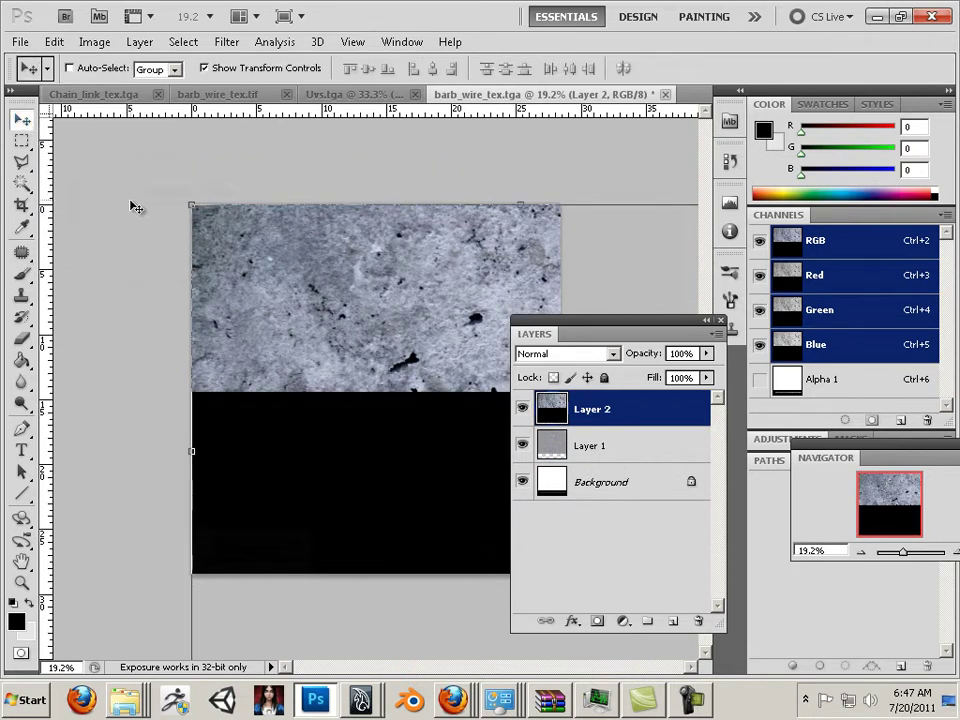
key("ctrl+z")
Deselect the steel area of barb_wire_tex.tga
left_click(183, 42)
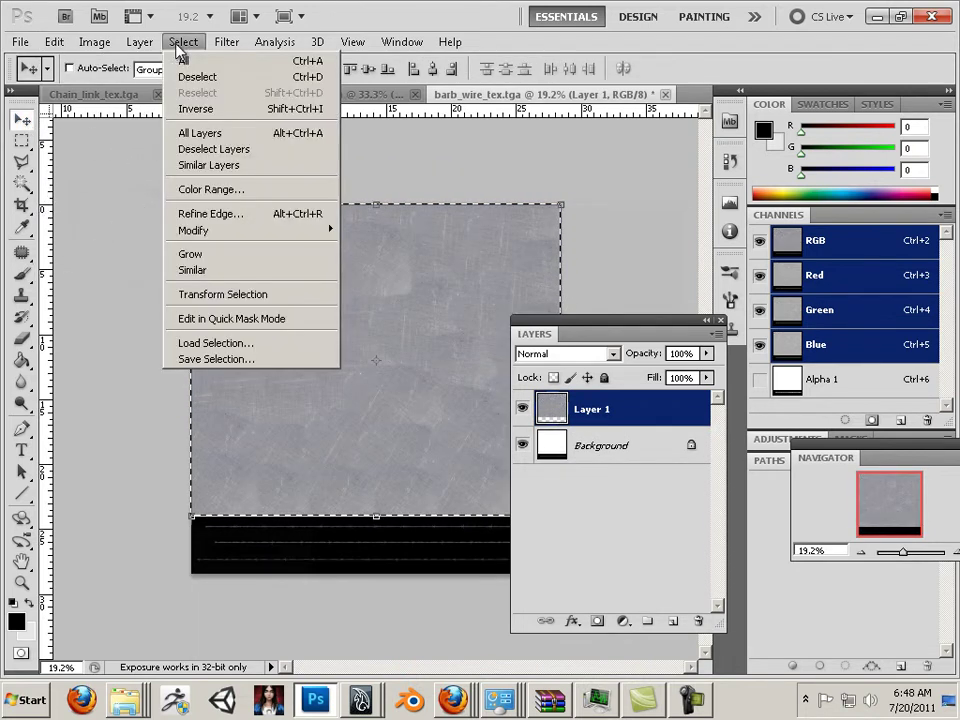
left_click(195, 77)
Try to paste the copied concrete image as a new layer and move it into place, and delete that layer
left_click(54, 42)
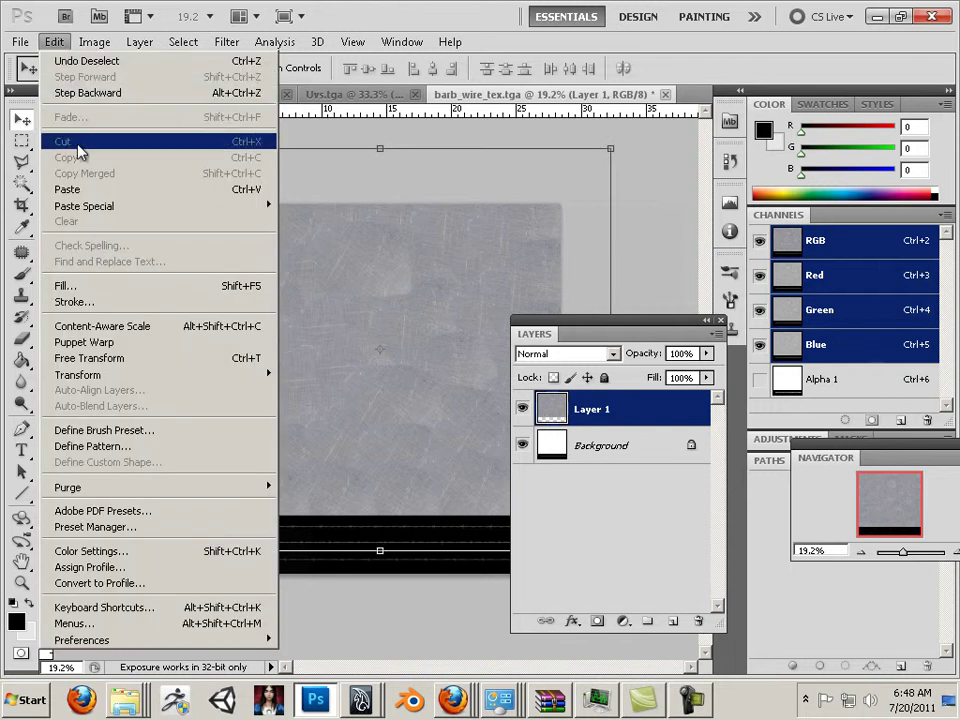
left_click(79, 189)
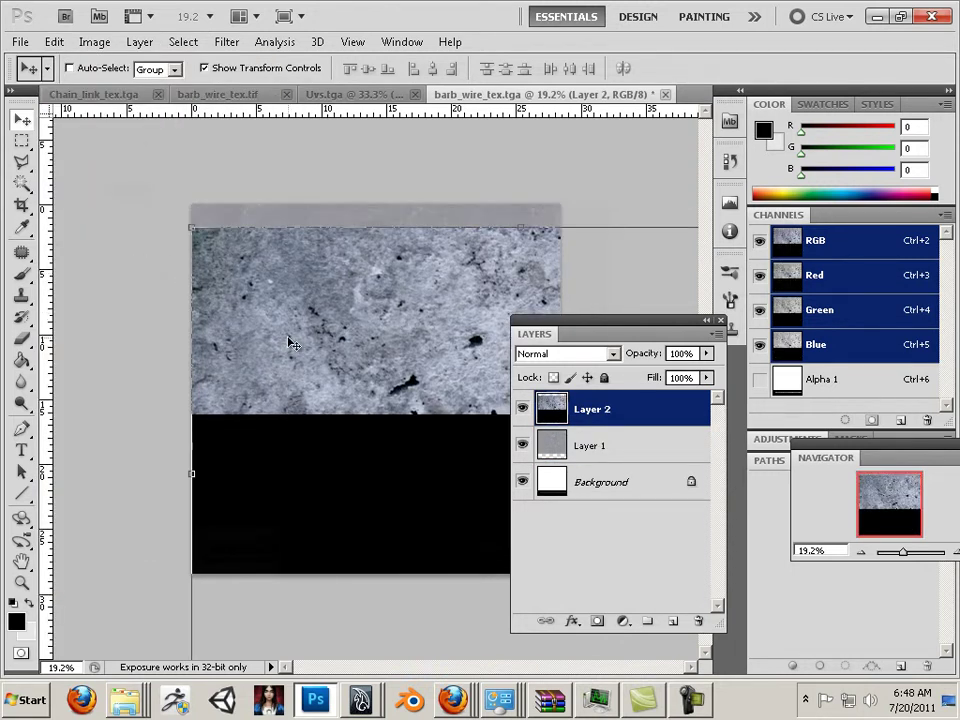
left_click_drag(398, 571, 428, 611)
left_click_drag(634, 407, 695, 621)
Copy the fully loaded concrete image from the Firefox window and paste it into barb_wire_tex.tga in Photoshop
left_click(452, 700)
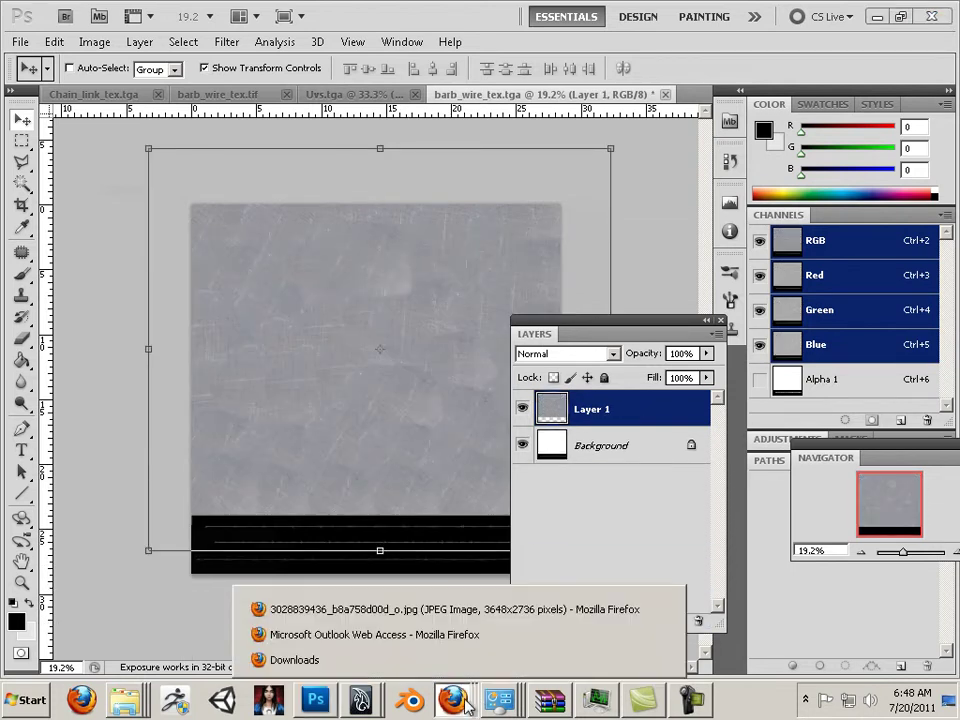
left_click(430, 606)
right_click(364, 490)
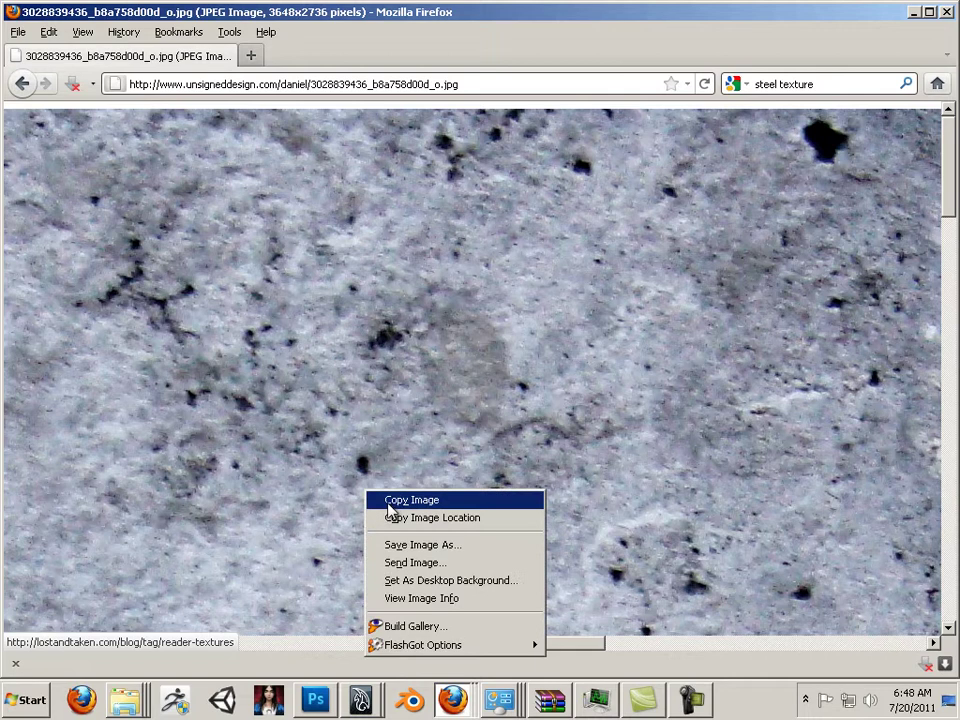
left_click(389, 502)
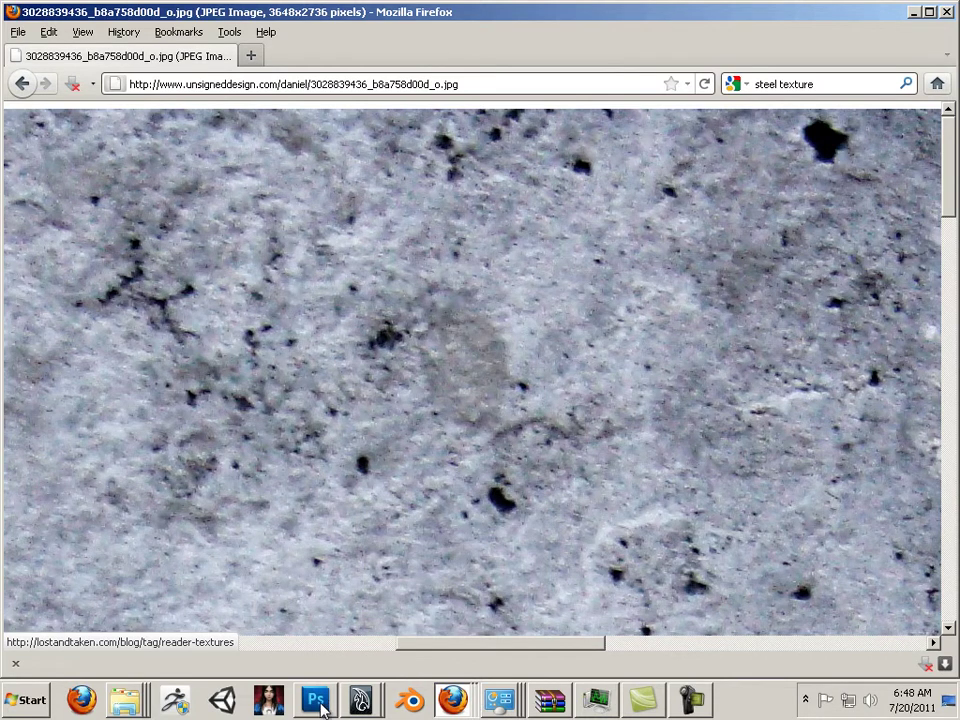
left_click(317, 699)
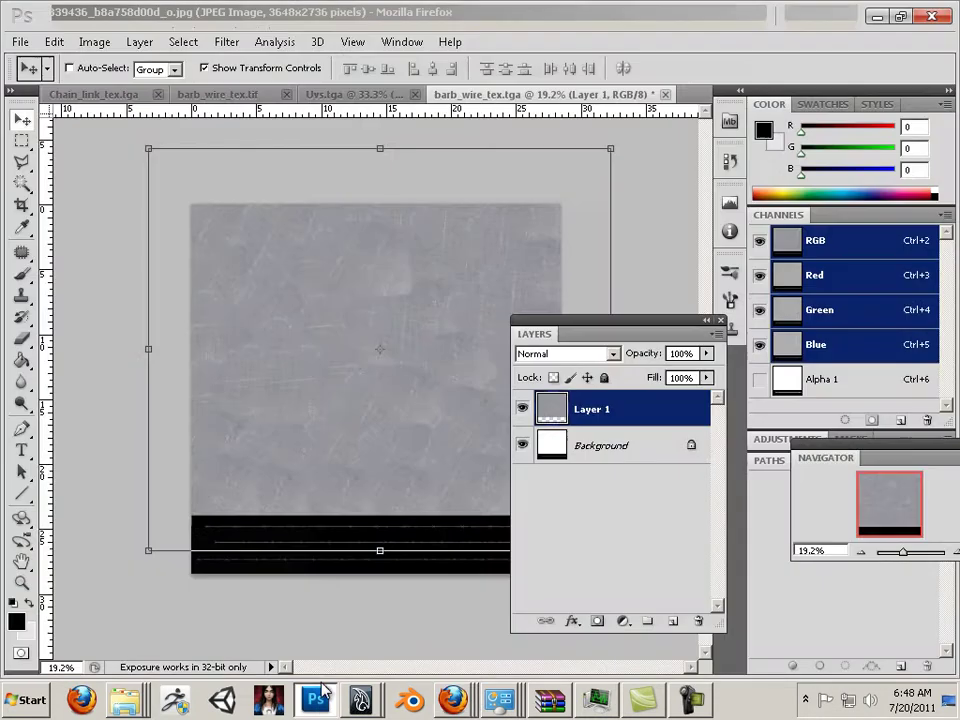
left_click(57, 44)
left_click(71, 191)
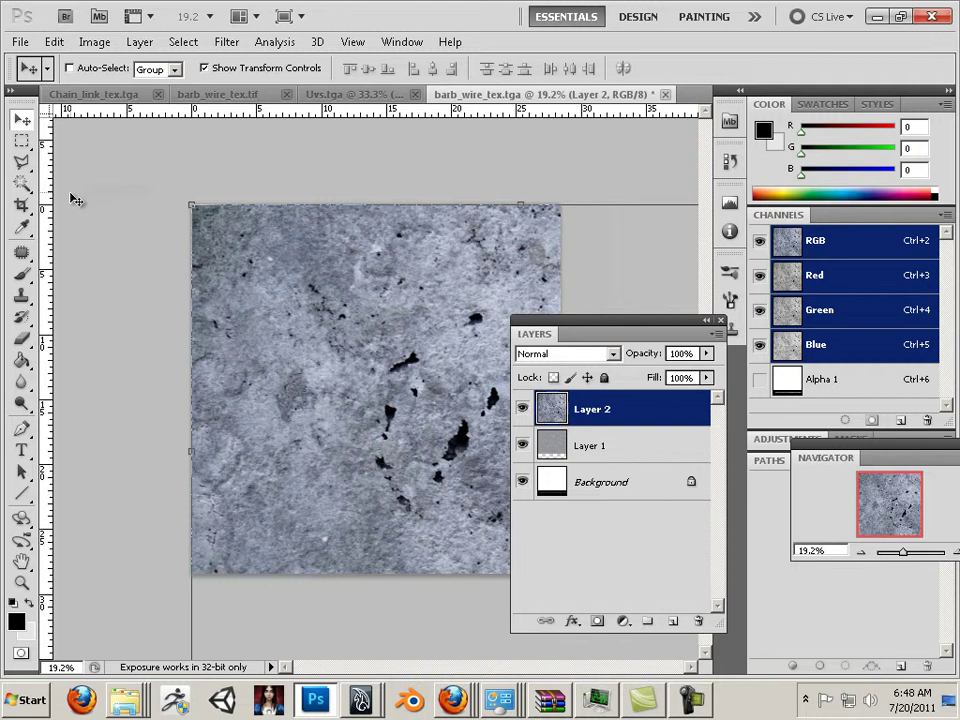
Scale the pasted concrete texture to about 66%, position it over the steel area above the barbed-wire strip, and apply the transformation
left_click_drag(191, 207, 411, 370)
left_click_drag(450, 452, 188, 270)
left_click(18, 115)
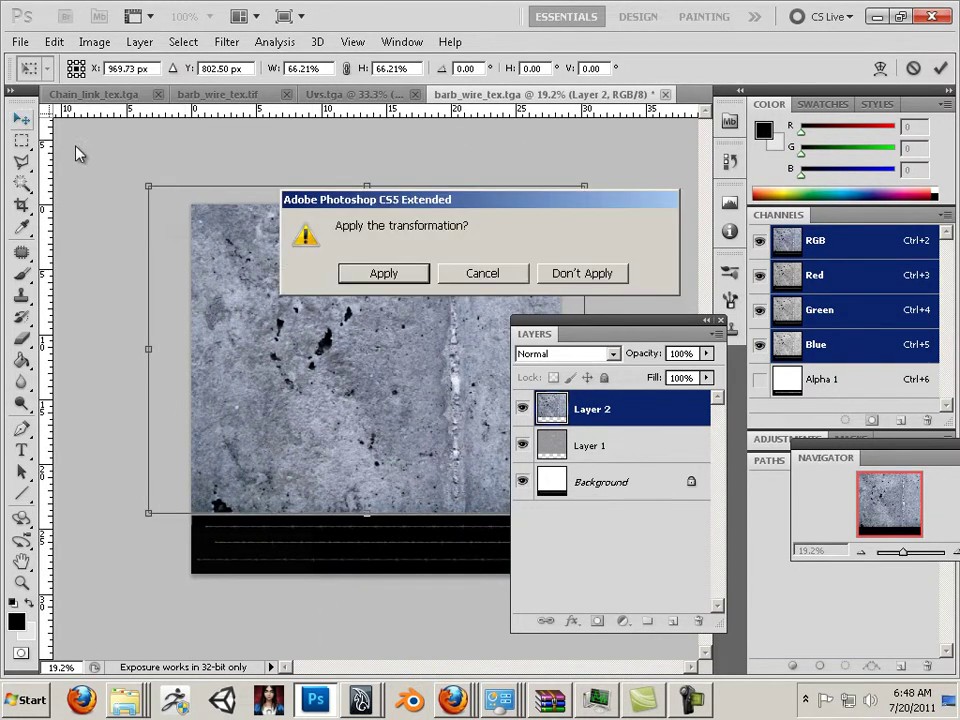
left_click(381, 273)
Compare blend modes such as Exclusion, Luminosity and Linear Light on Layer 2, and set it to Soft Light
left_click(557, 354)
left_click(557, 356)
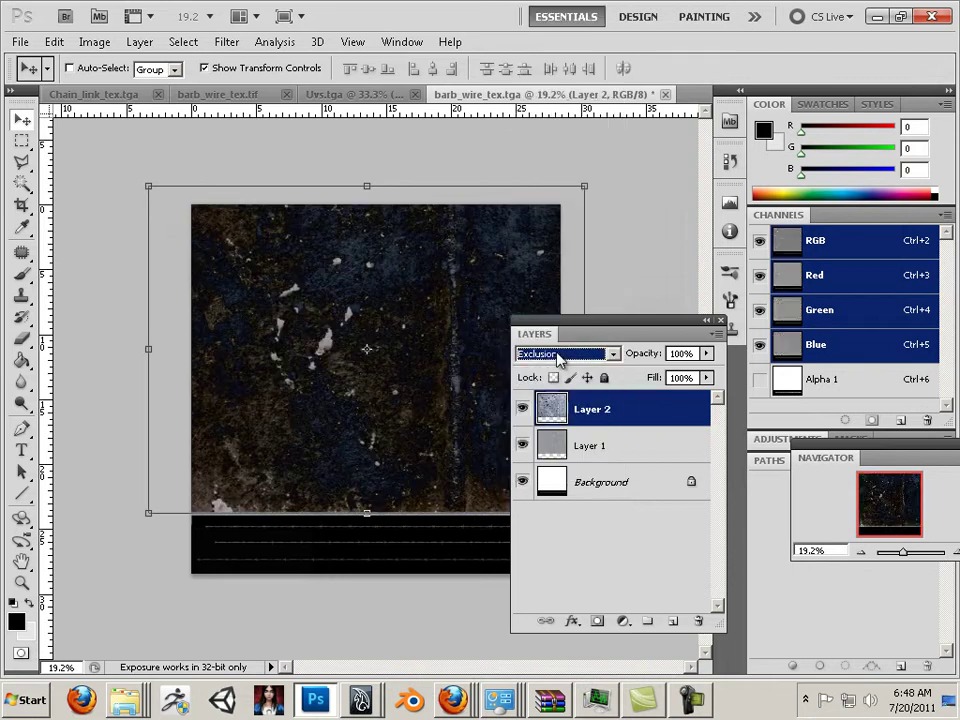
scroll(557, 356, "down", 3)
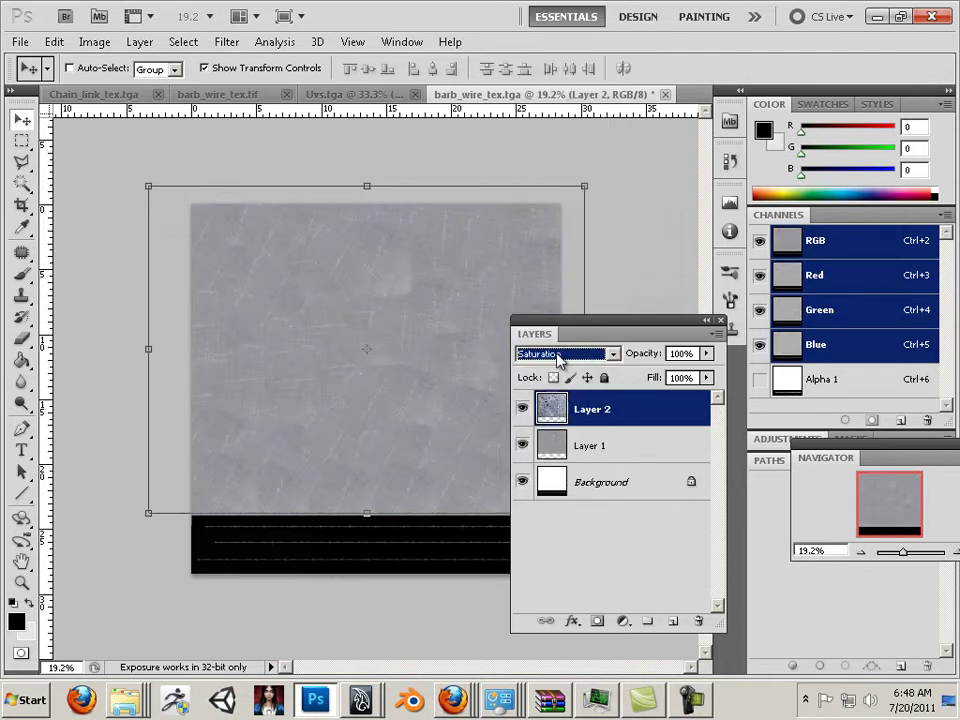
scroll(557, 356, "down", 1)
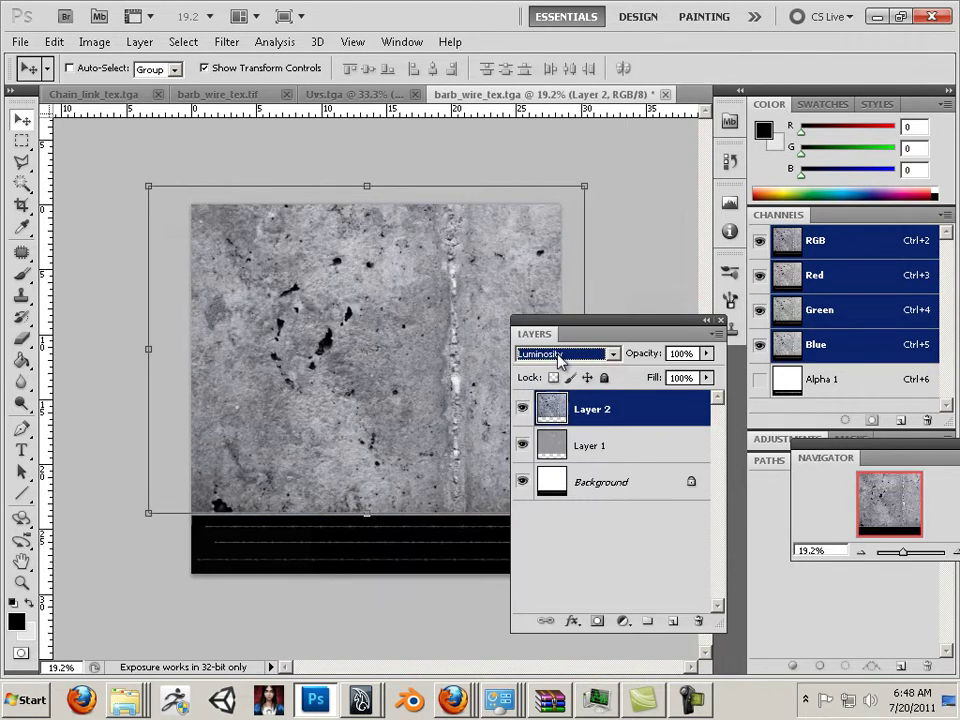
scroll(557, 356, "up", 6)
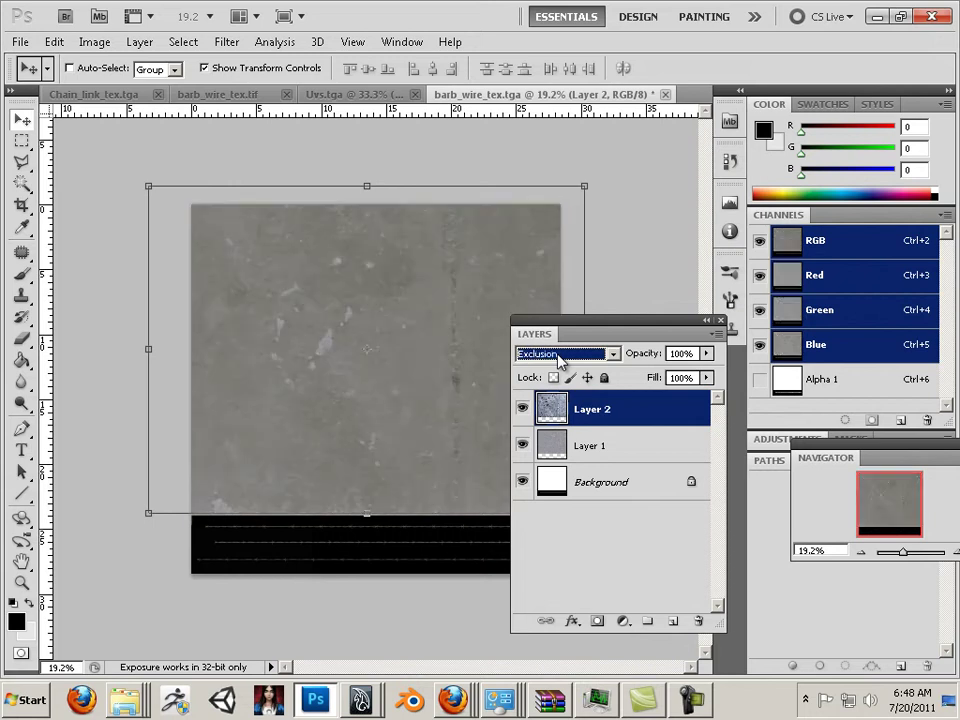
scroll(558, 360, "up", 4)
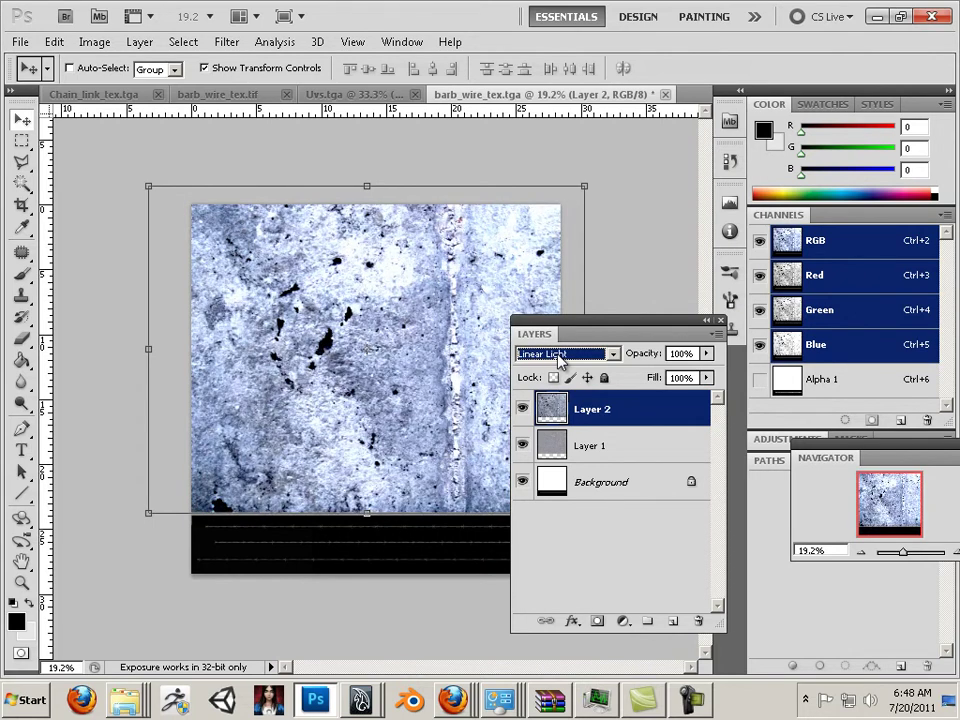
scroll(558, 360, "up", 3)
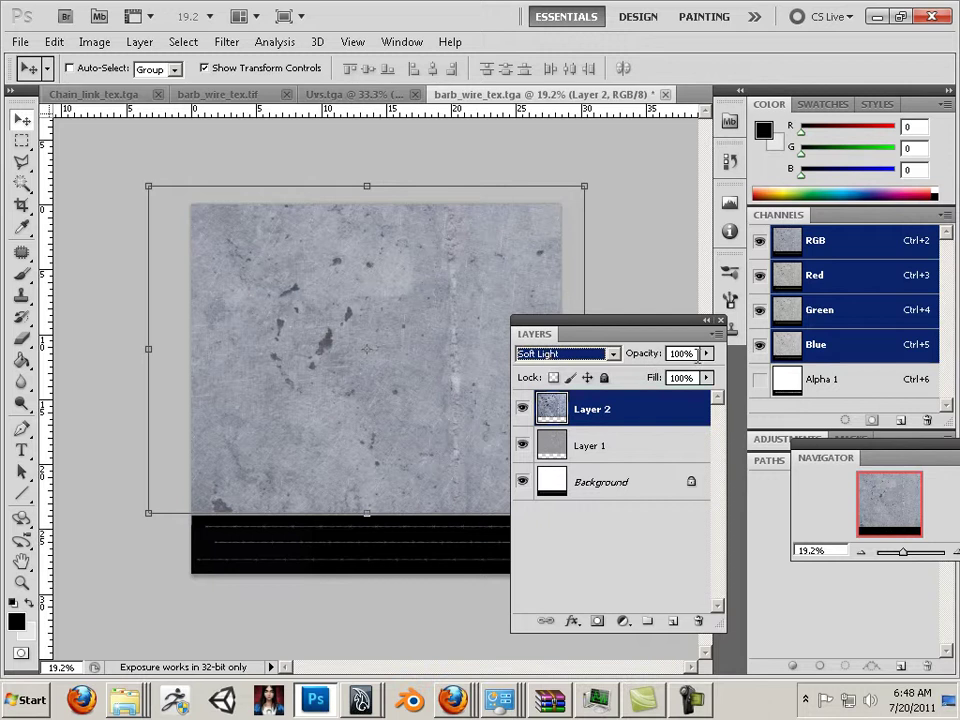
Lower the opacity of Layer 2 to 19% and shift the layer slightly to the right over the steel
left_click(706, 353)
left_click_drag(706, 373, 677, 376)
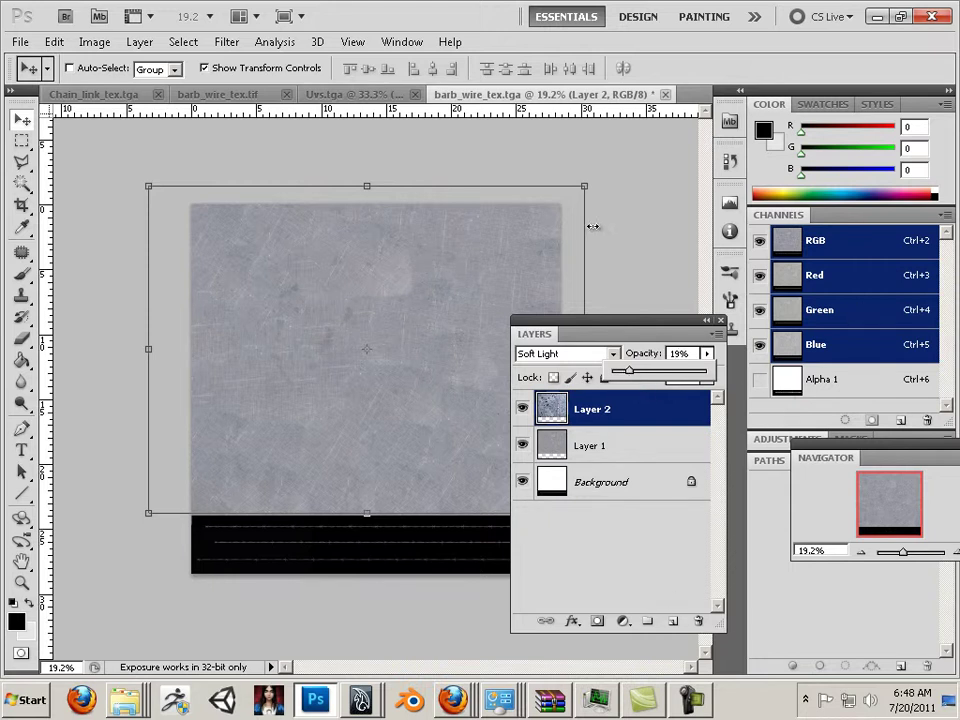
left_click_drag(495, 251, 508, 251)
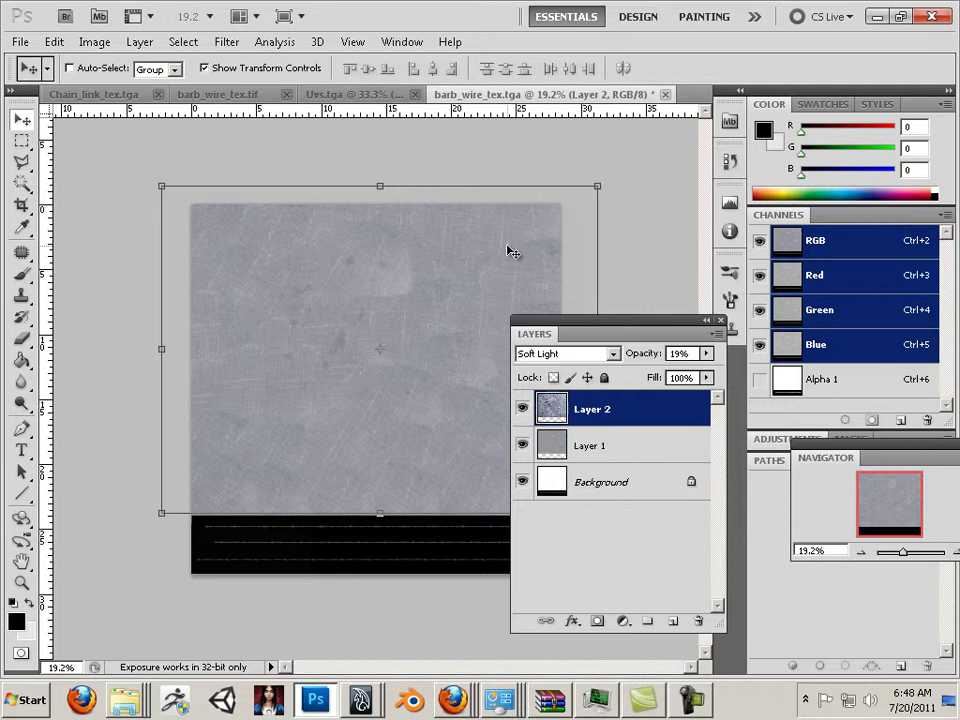
left_click(320, 314)
Save a Targa copy over barb_wire_tex.tga in the Chain Link DB folder with alpha channels at 32 bits/pixel
left_click(20, 41)
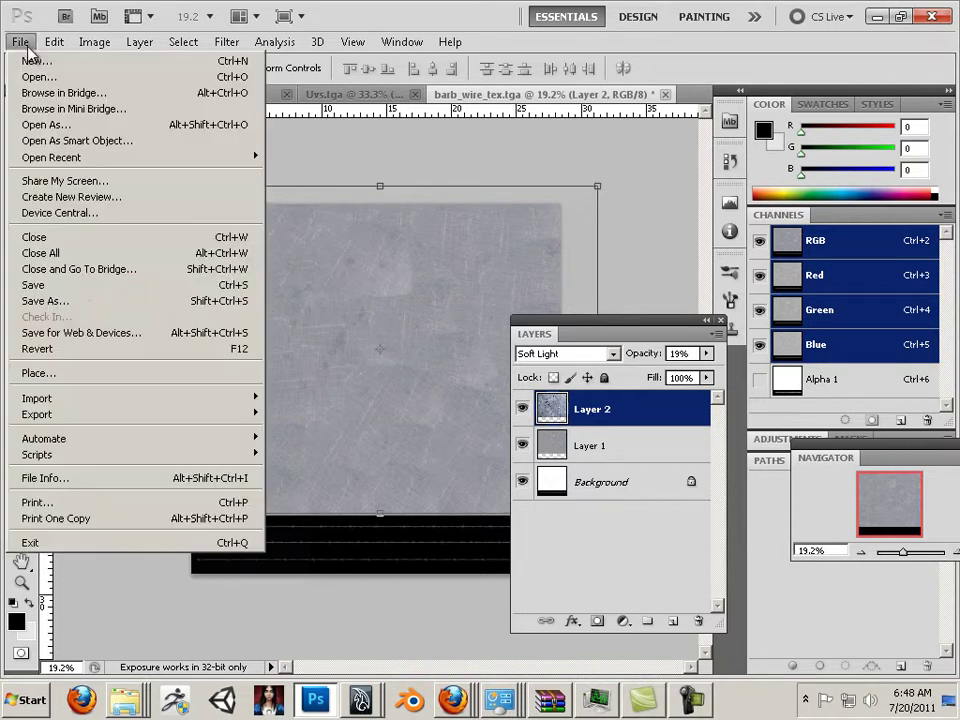
left_click(86, 303)
left_click(528, 399)
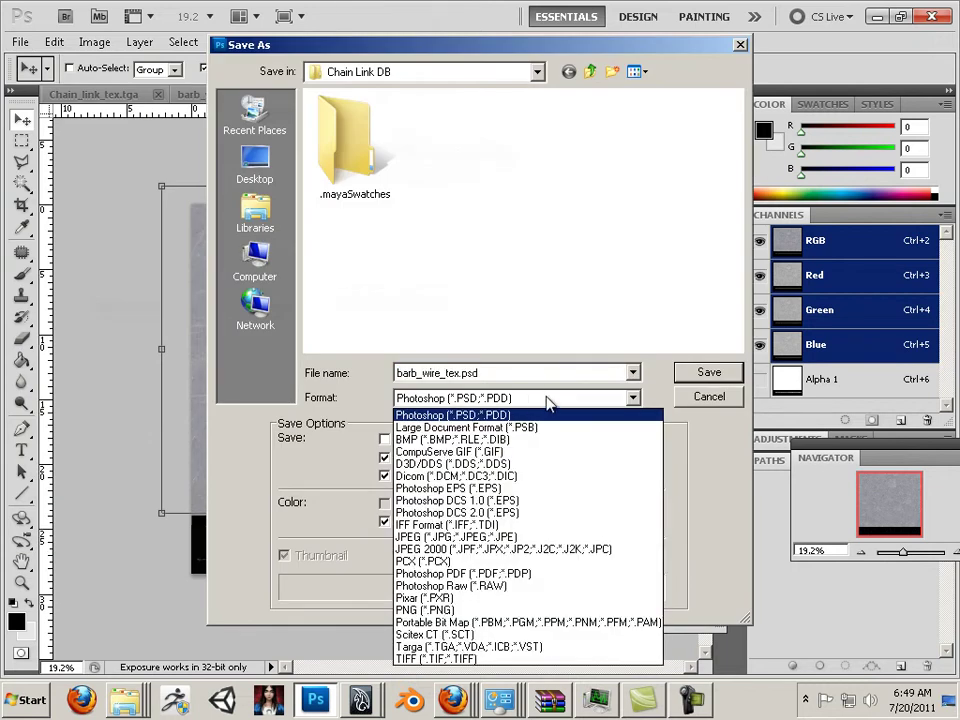
left_click(560, 667)
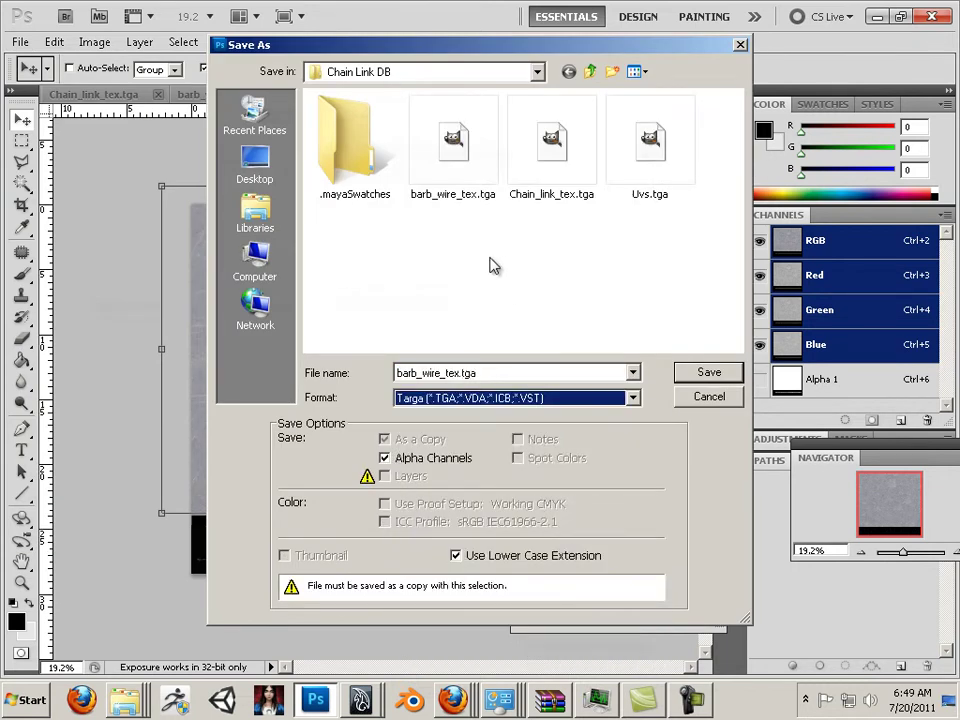
left_click(453, 140)
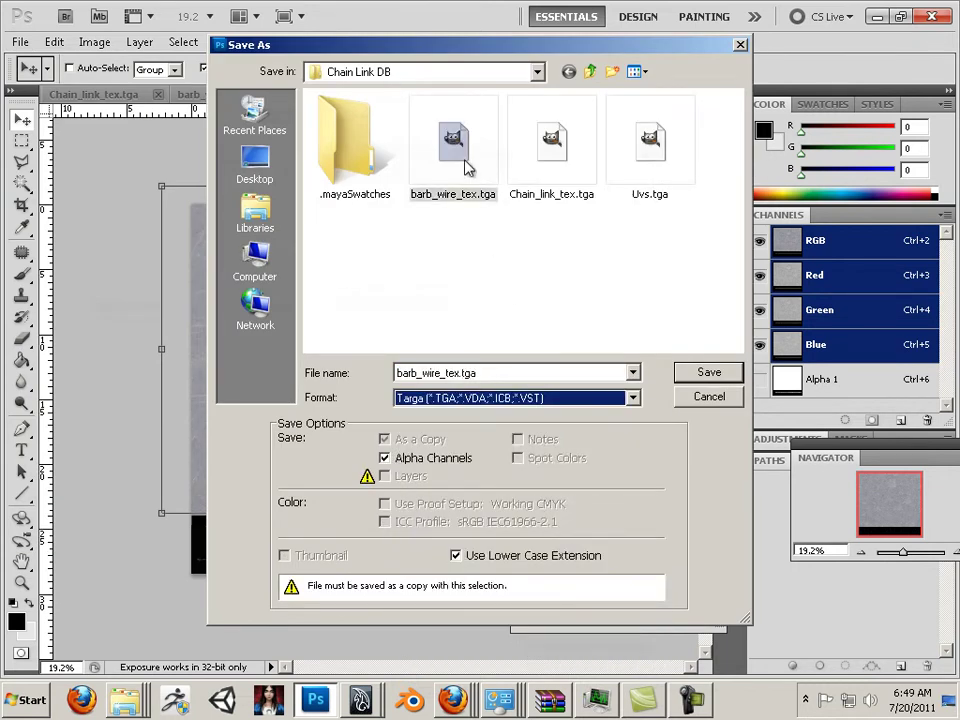
left_click(700, 373)
left_click(410, 274)
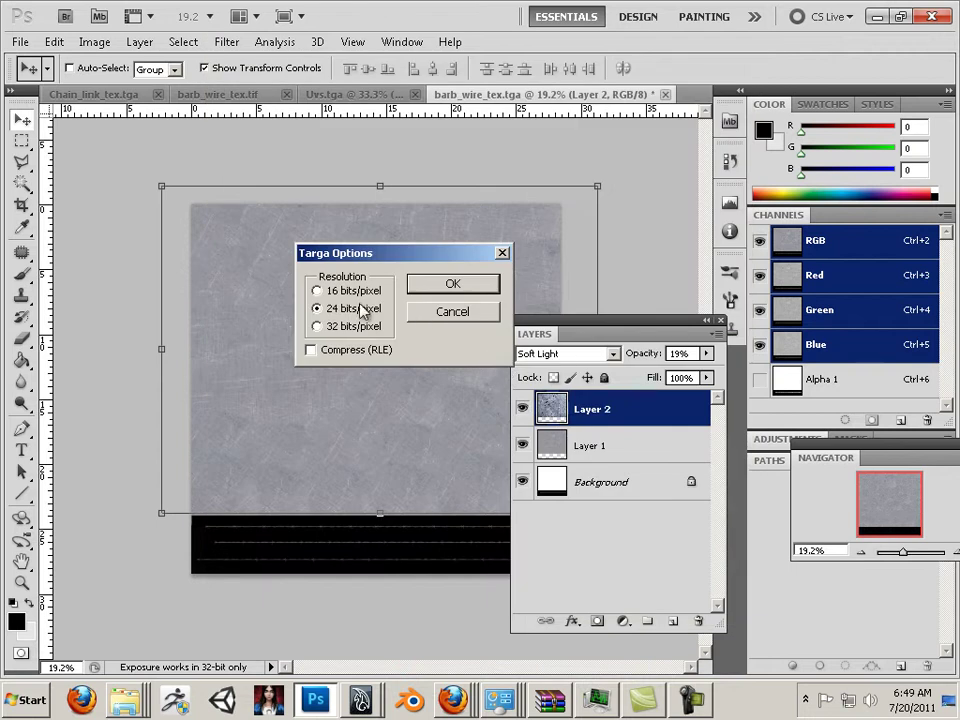
left_click(324, 332)
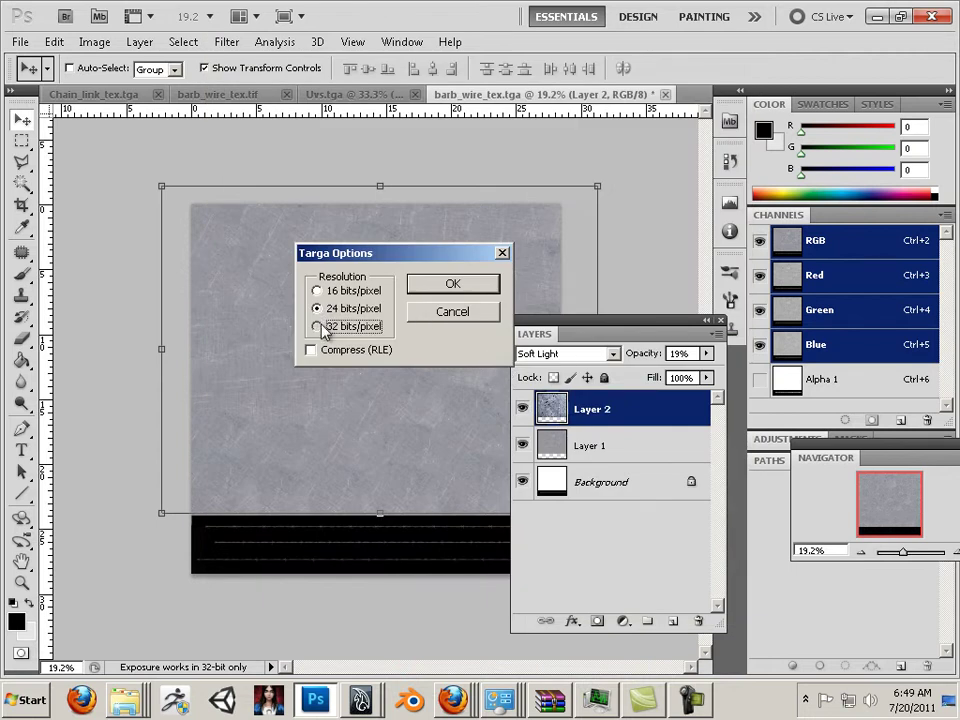
left_click(446, 286)
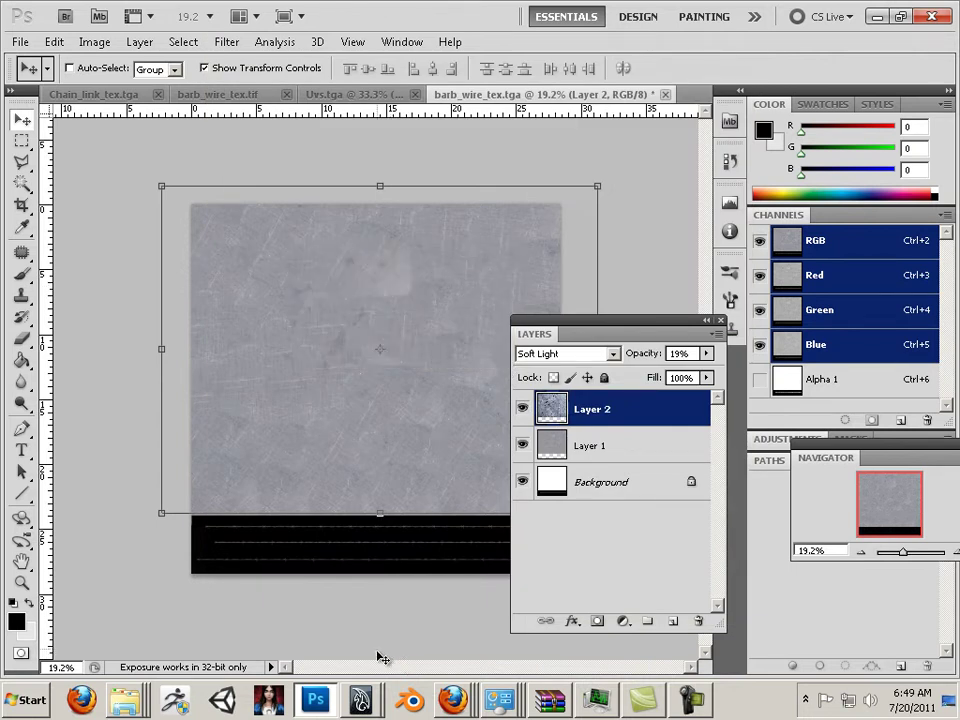
Switch to the Maya scene 0007.mb and open the Hypershade
mouse_move(350, 702)
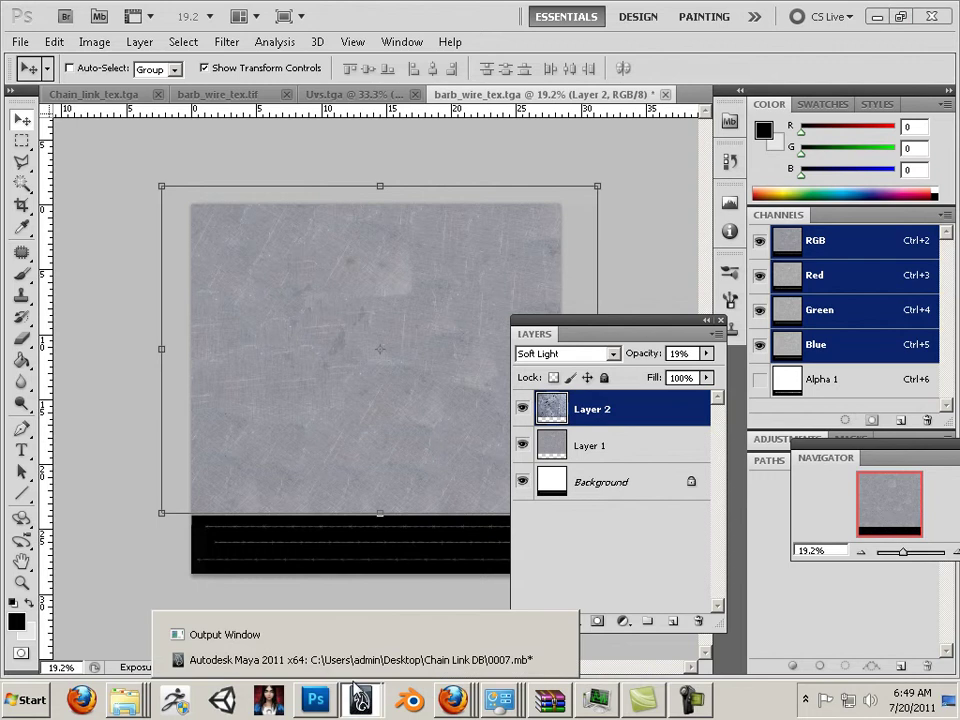
left_click(352, 671)
left_click_drag(593, 350, 315, 370)
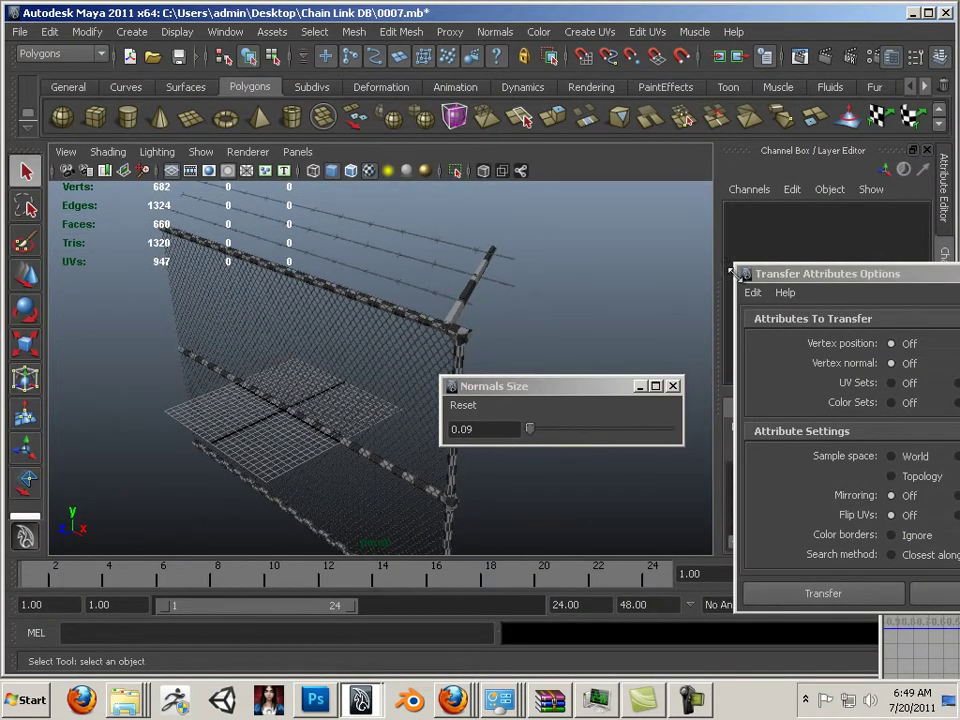
left_click(226, 32)
mouse_move(225, 79)
left_click(497, 126)
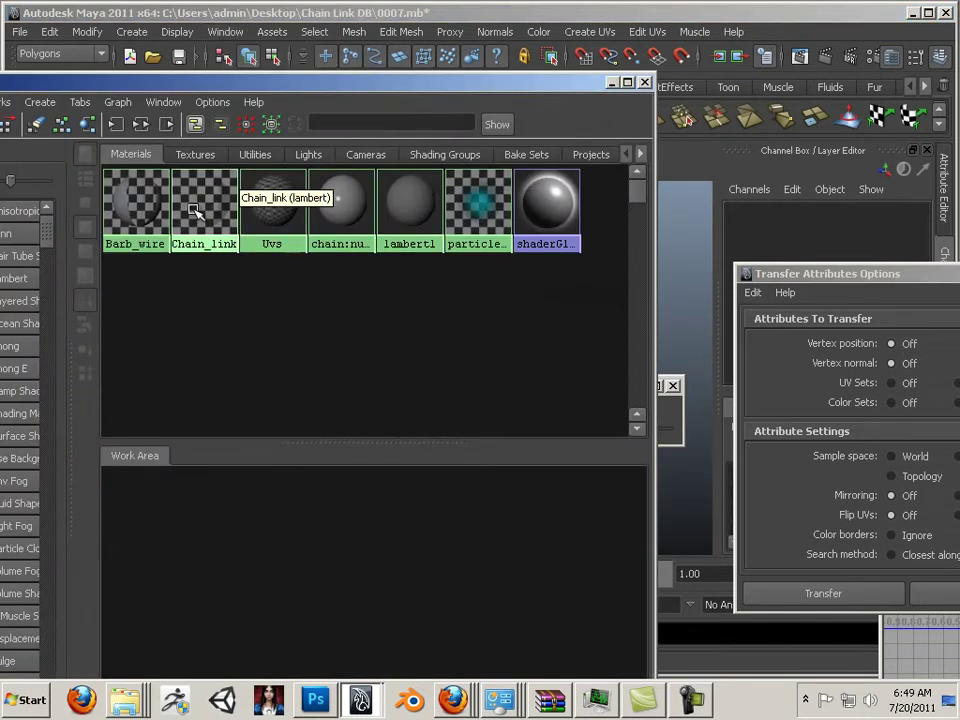
Open the barb_wire_tex_1 file texture behind the Barb_wire material's color and reload its image
left_click(197, 212)
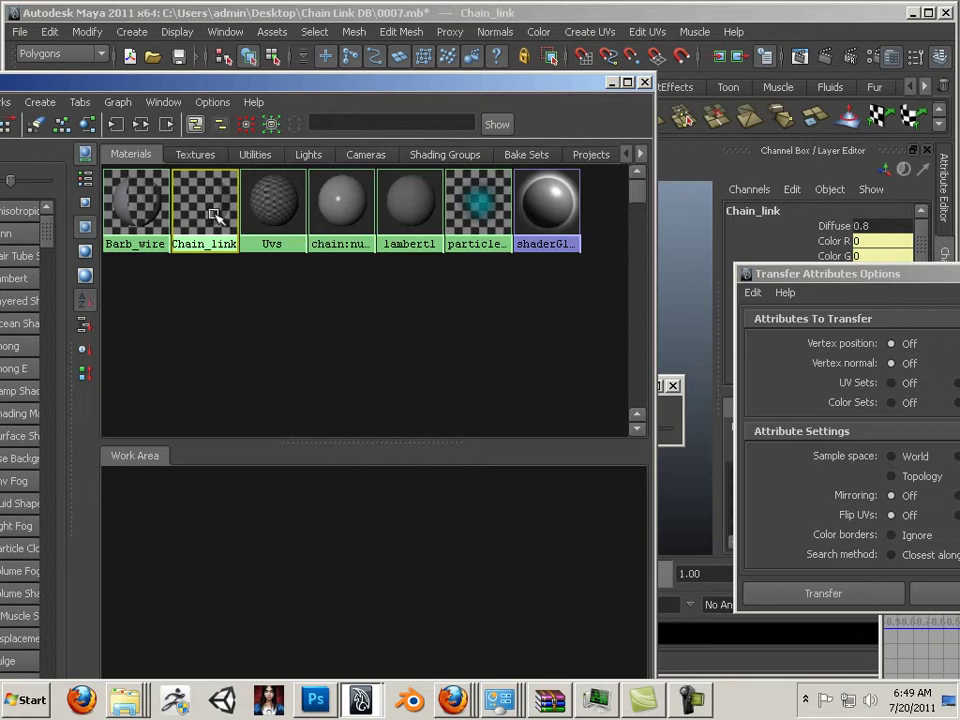
left_click(133, 200)
left_click_drag(790, 280, 862, 537)
double_click(141, 200)
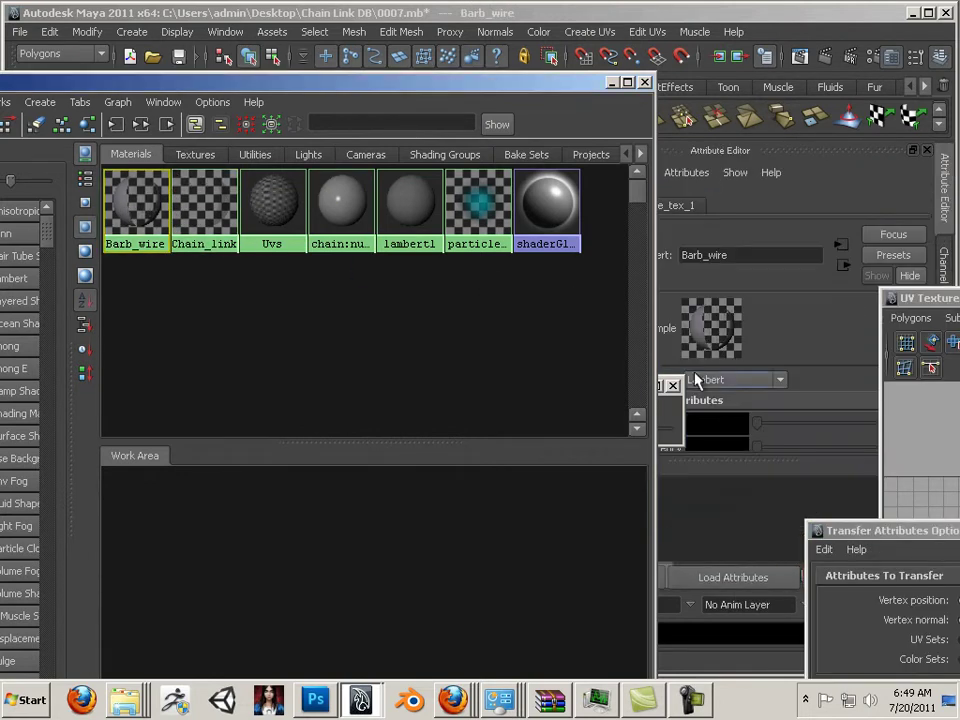
left_click_drag(897, 311, 925, 541)
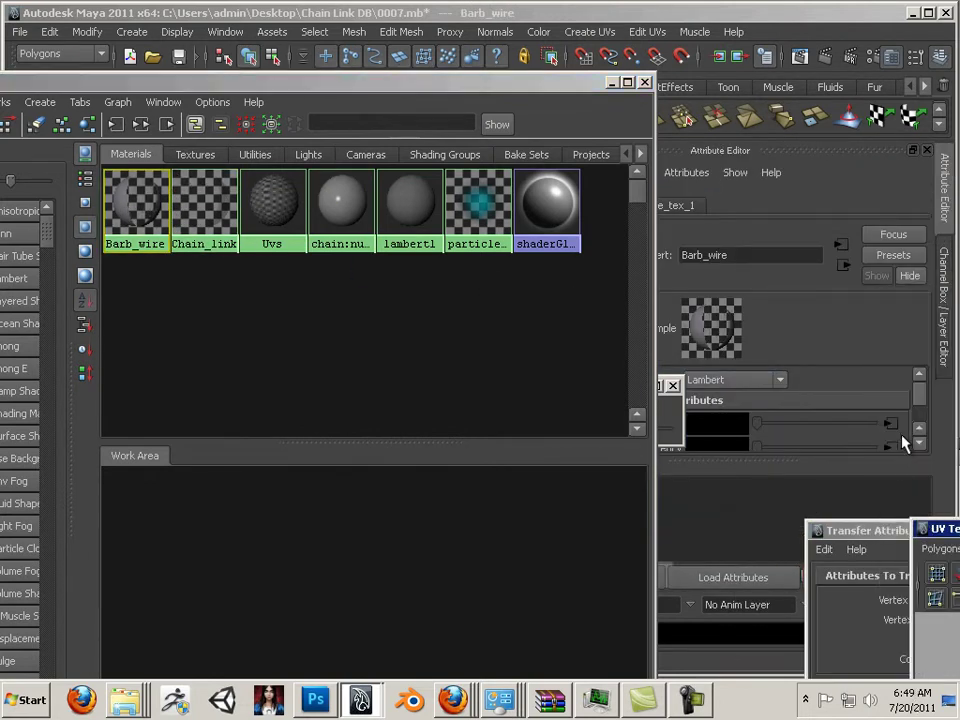
scroll(917, 400, "down", 2)
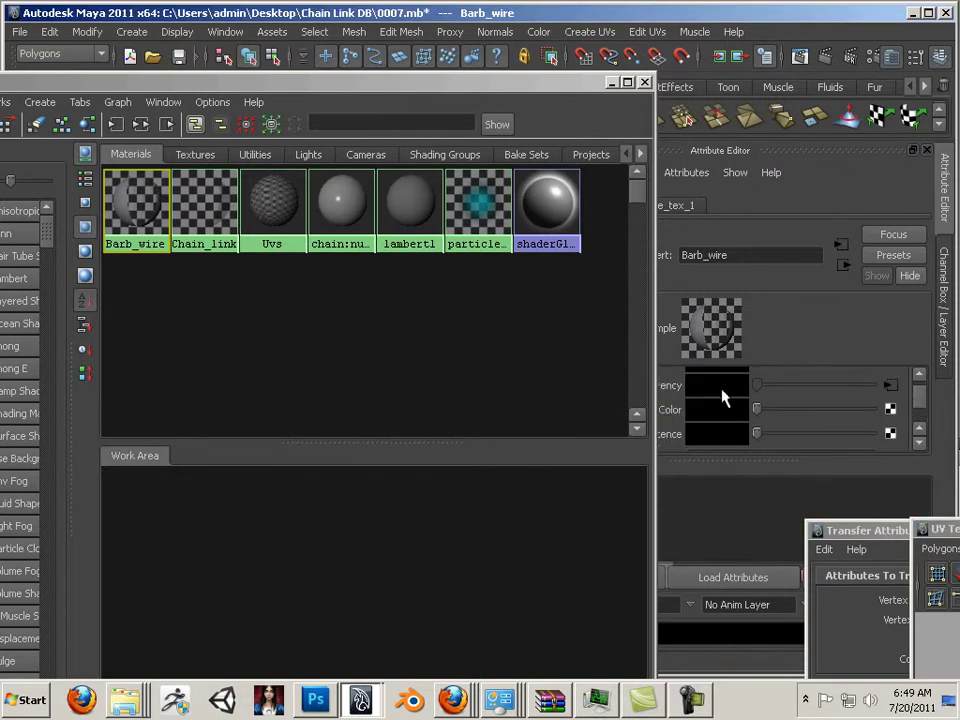
scroll(916, 398, "up", 2)
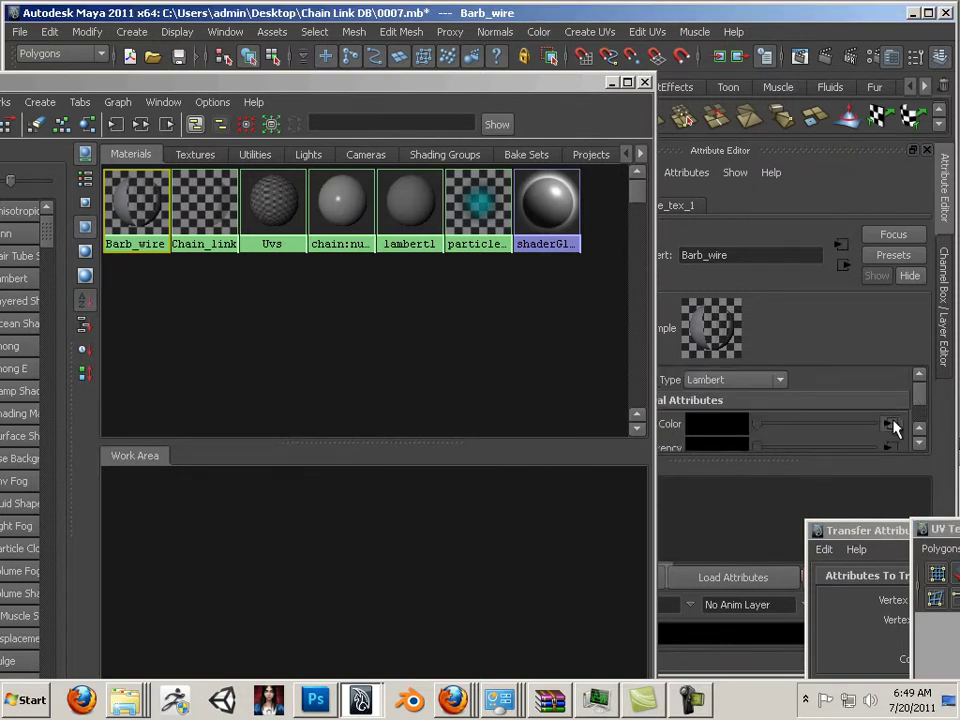
left_click(889, 425)
scroll(912, 415, "down", 2)
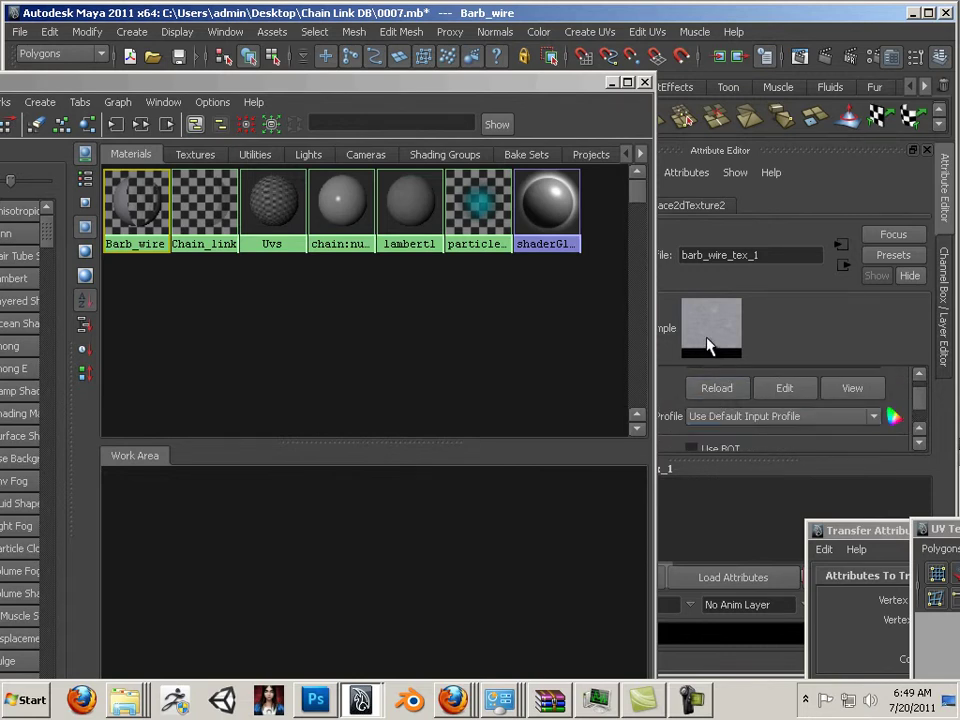
Select all fence faces that use the Uvs material, keeping the fence in view beside the Hypershade
left_click_drag(274, 84, 490, 349)
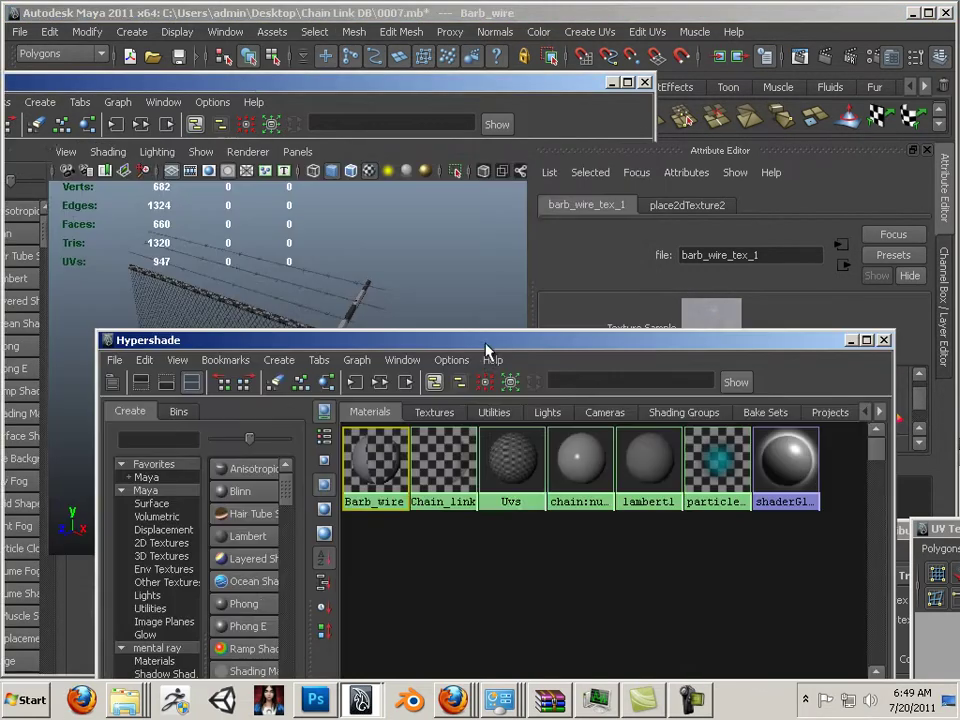
left_click(507, 466)
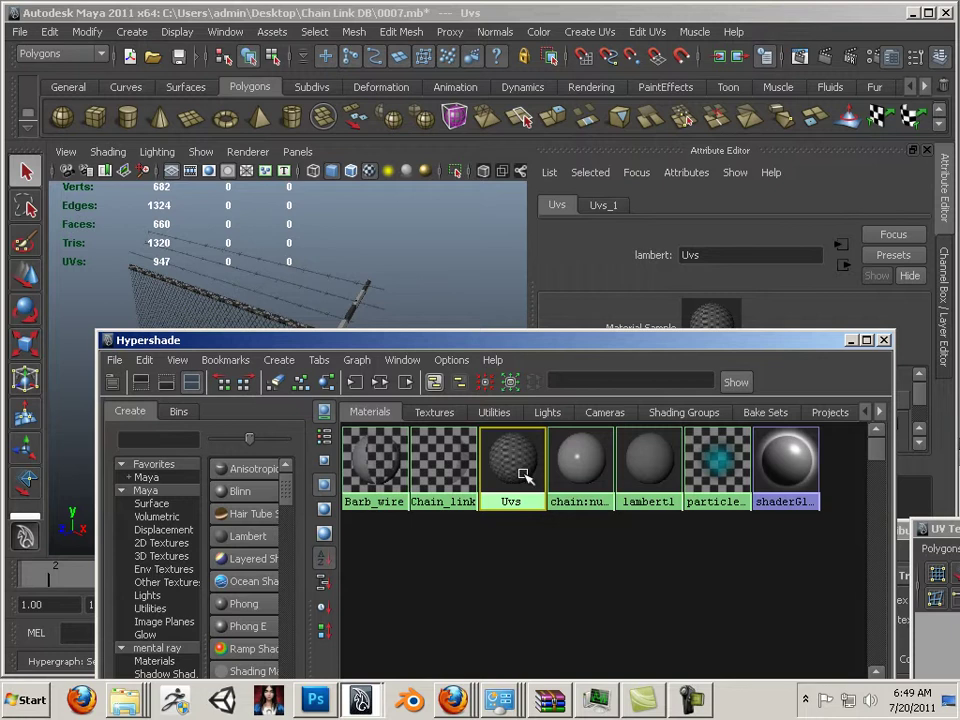
right_click(522, 473)
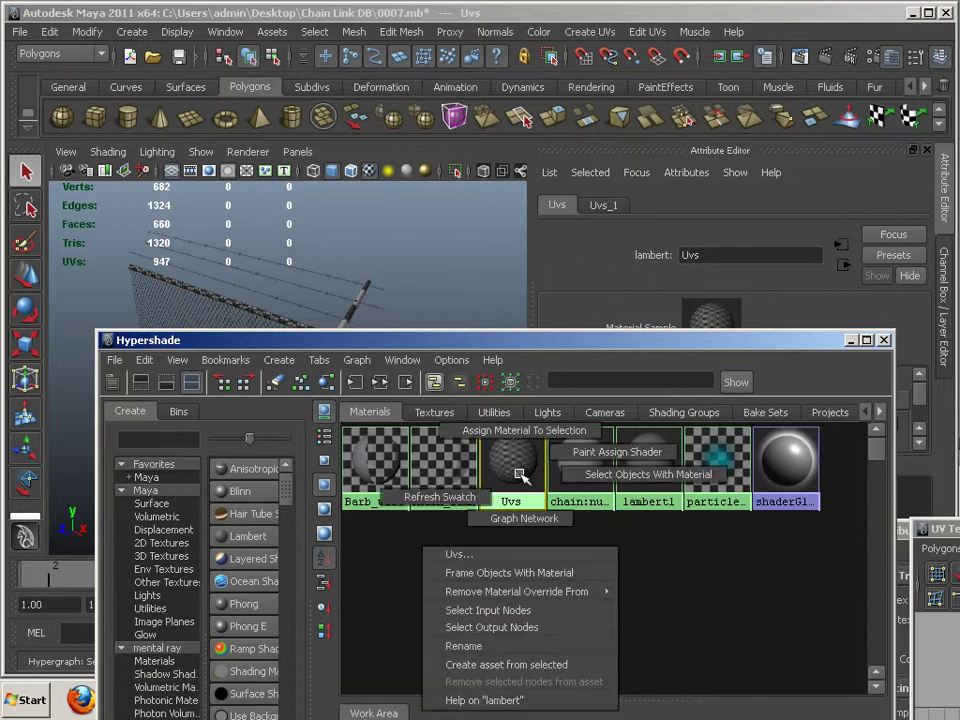
left_click(593, 474)
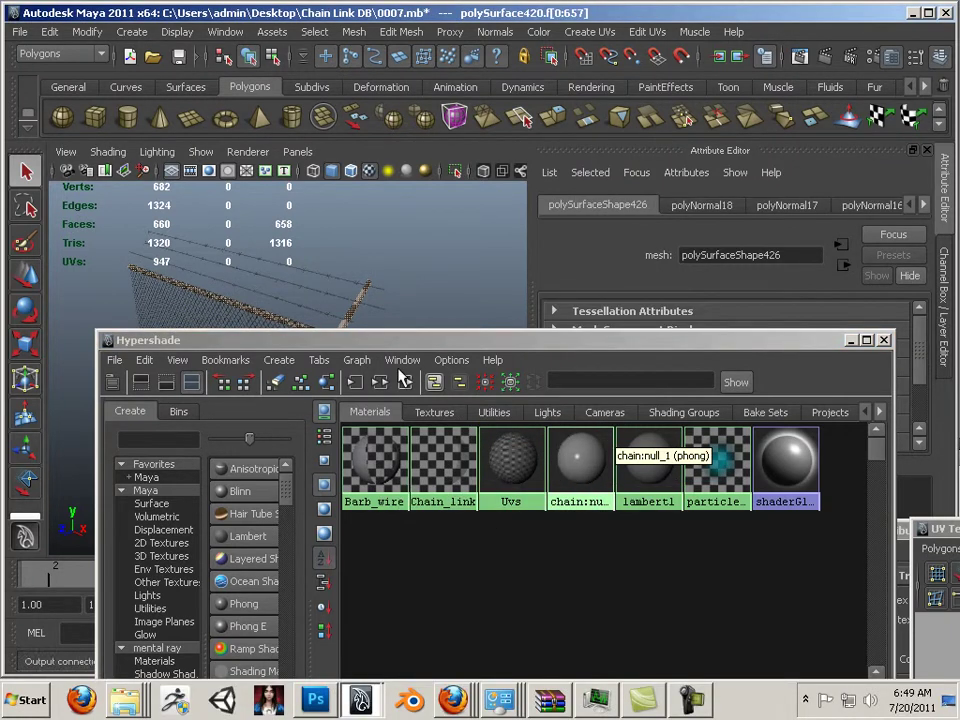
left_click_drag(373, 349, 690, 285)
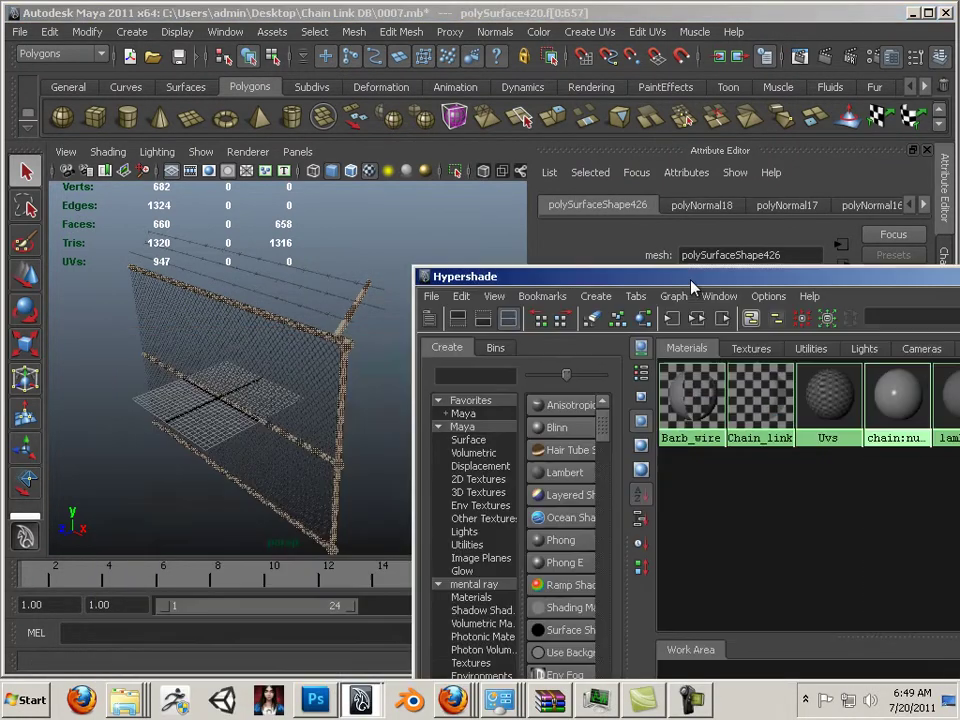
right_click(684, 402)
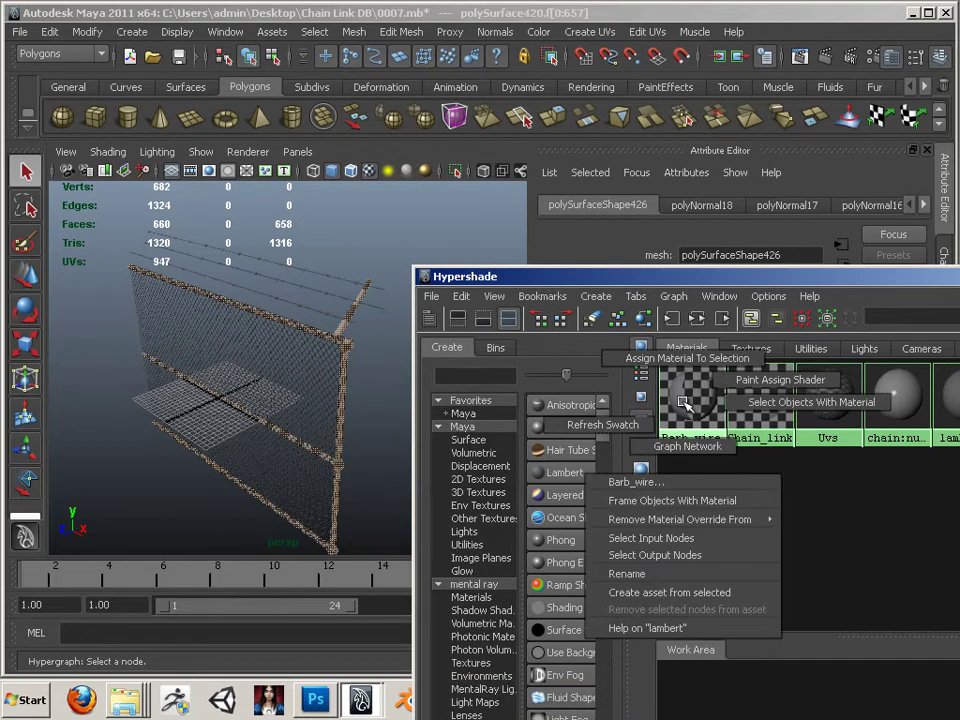
left_click(684, 402)
left_click(684, 403)
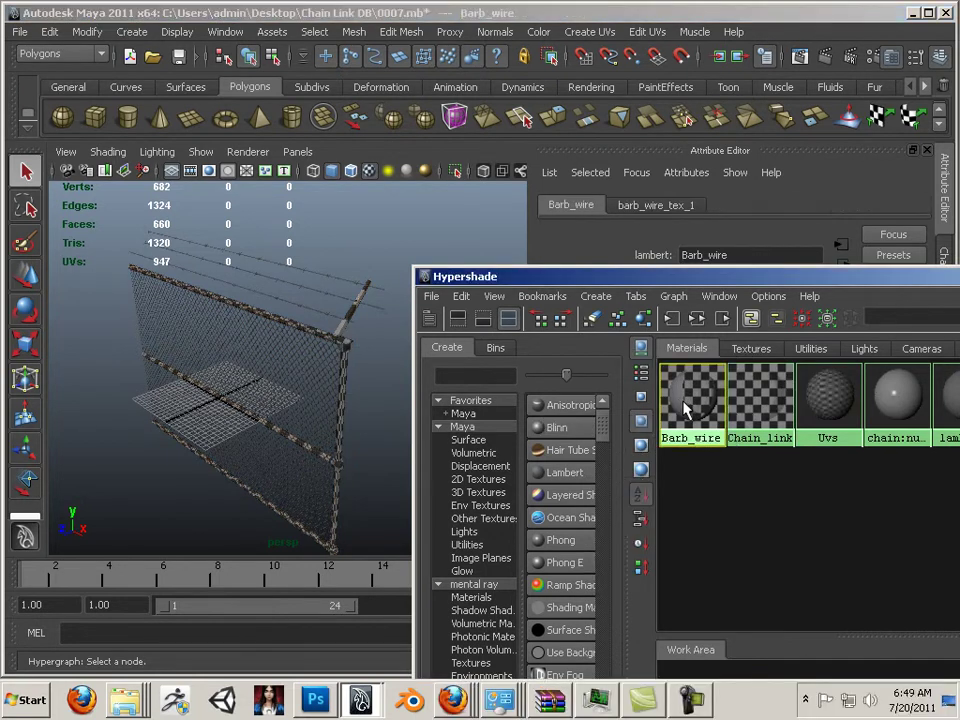
key("ctrl+z")
Assign the Barb_wire material to the selected frame faces, clear the selection and inspect the upper corner post up close
right_click(686, 402)
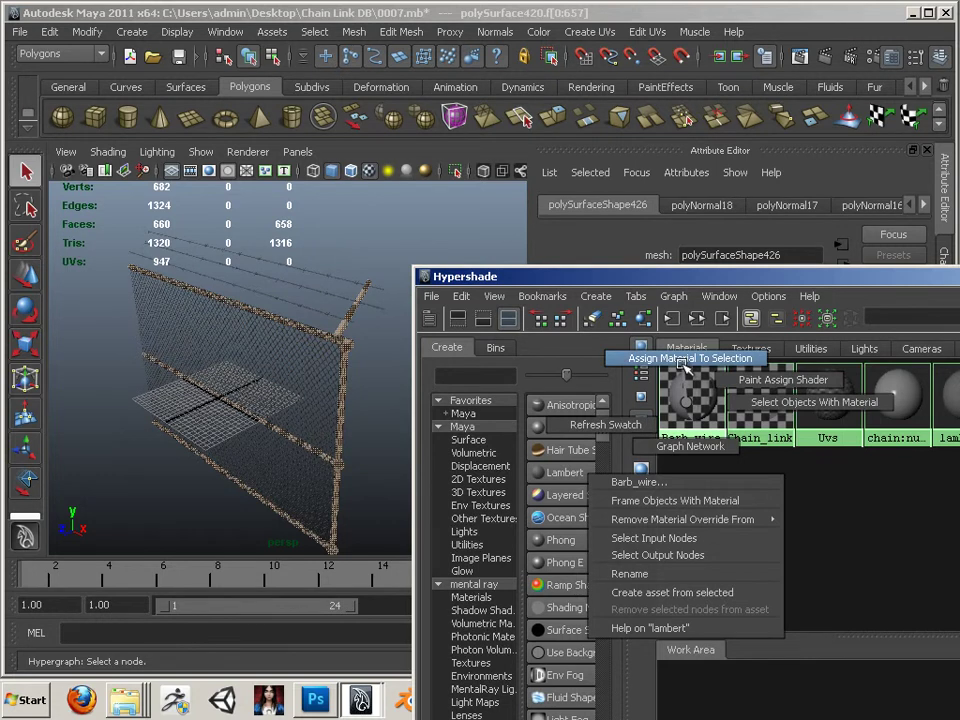
left_click(683, 360)
left_click_drag(514, 278, 677, 303)
left_click(450, 383)
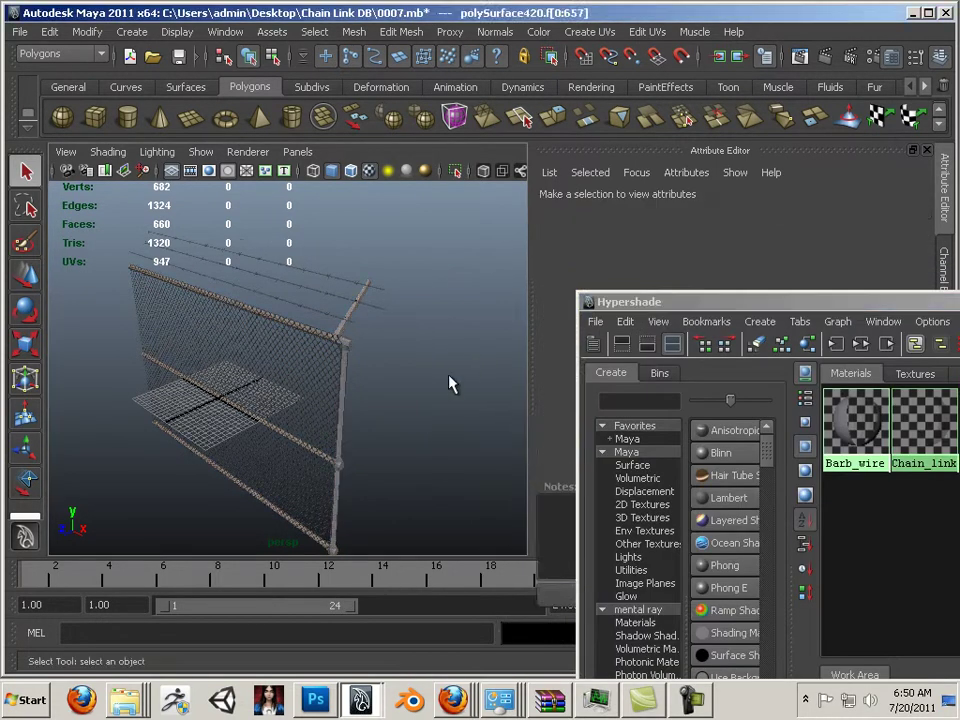
left_click_drag(450, 383, 365, 457)
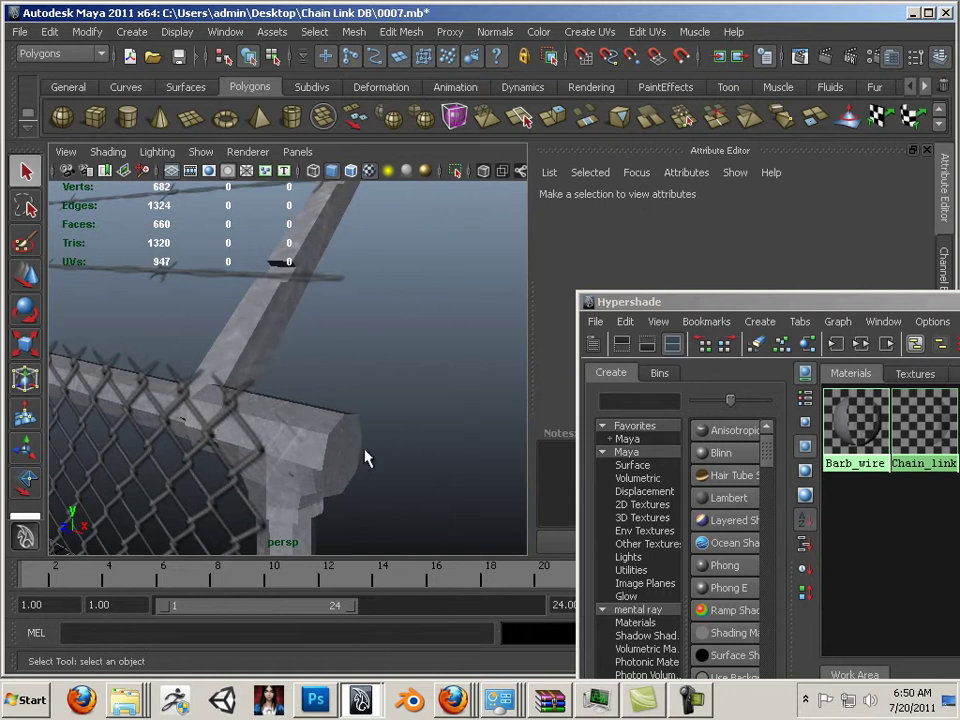
left_click_drag(285, 454, 237, 481)
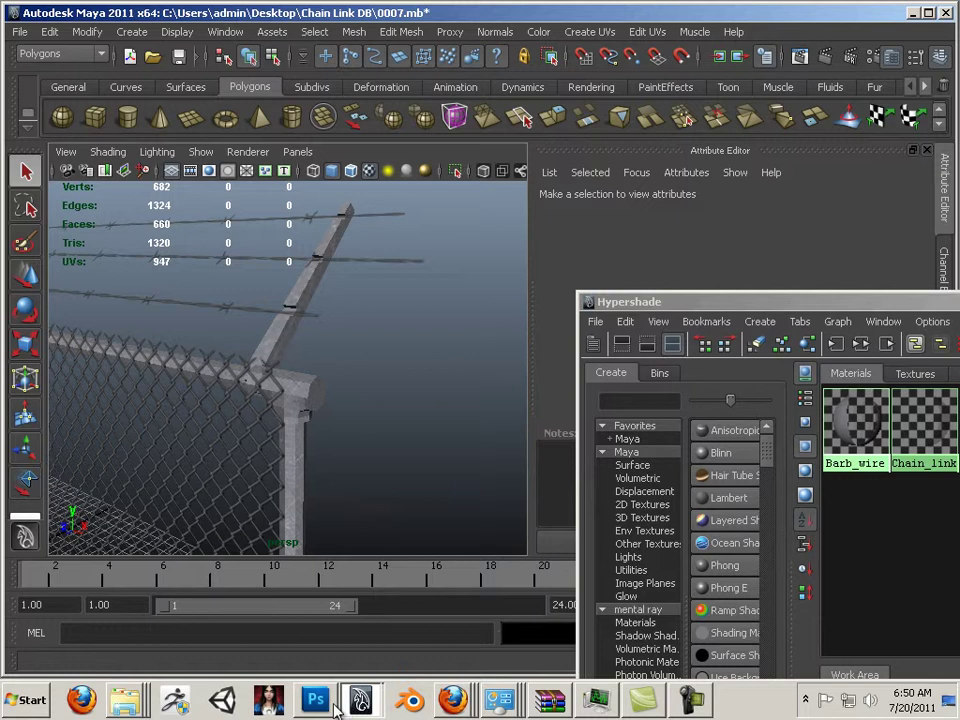
Switch back to barb_wire_tex.tga in Photoshop and merge Layer 2 down into Layer 1
mouse_move(321, 706)
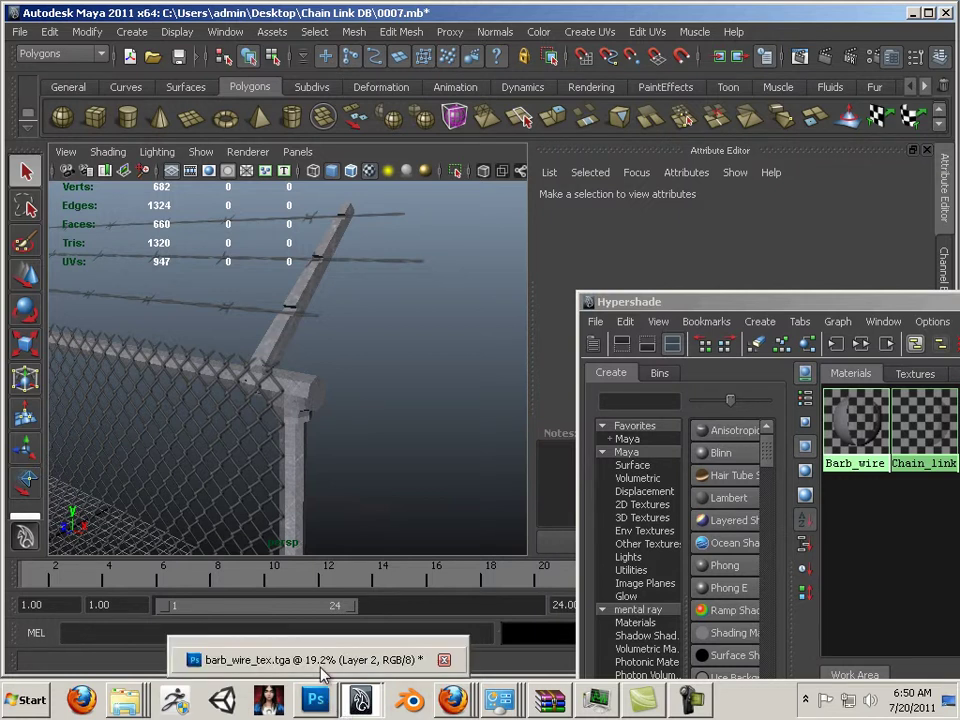
left_click(323, 662)
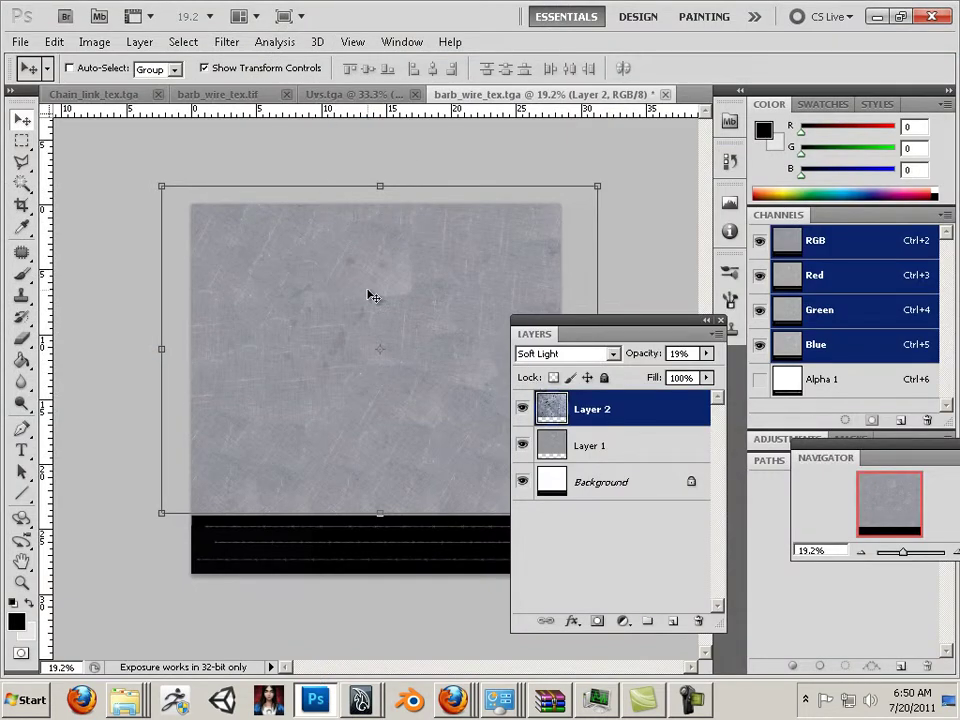
key("ctrl+e")
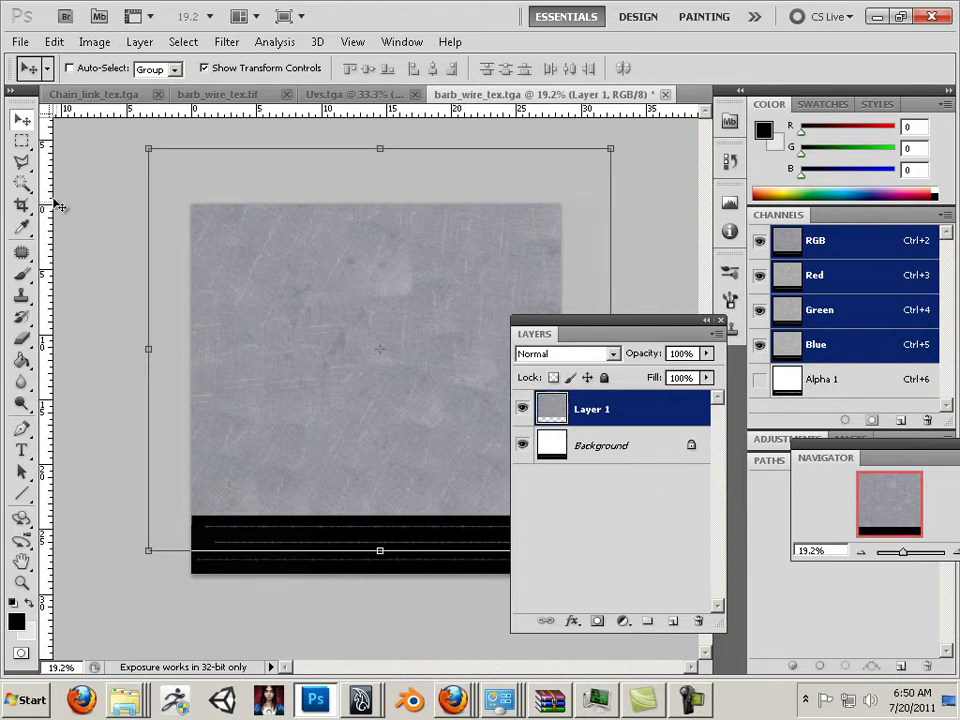
Select the steel area above the barbed-wire strip and darken it by lowering its exposure with an Exposure adjustment
key("m")
left_click_drag(568, 408, 652, 512)
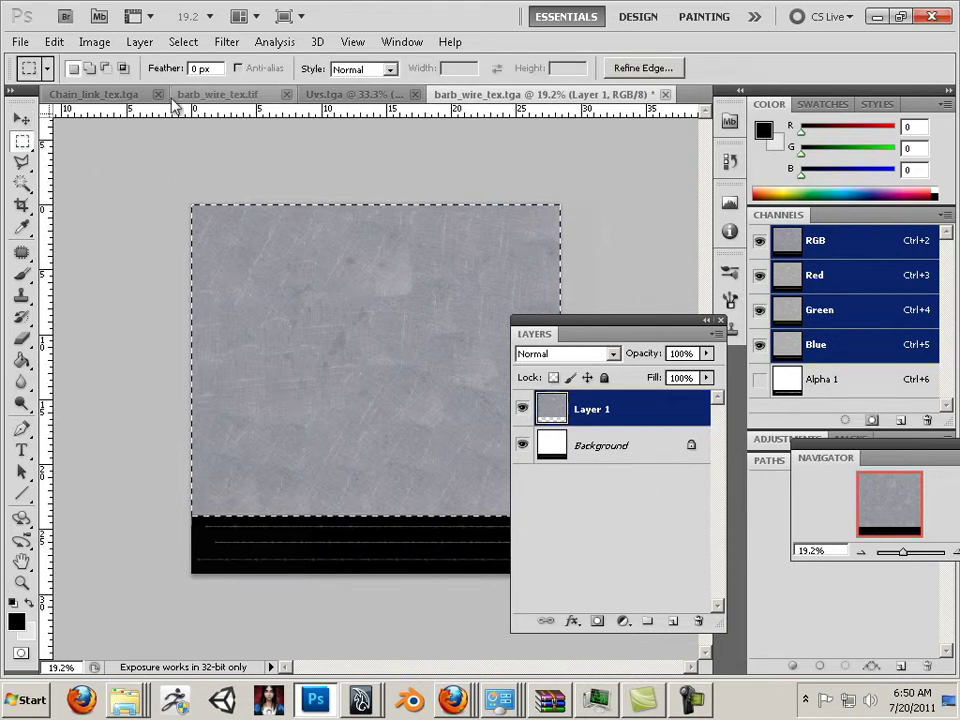
left_click(96, 42)
mouse_move(105, 88)
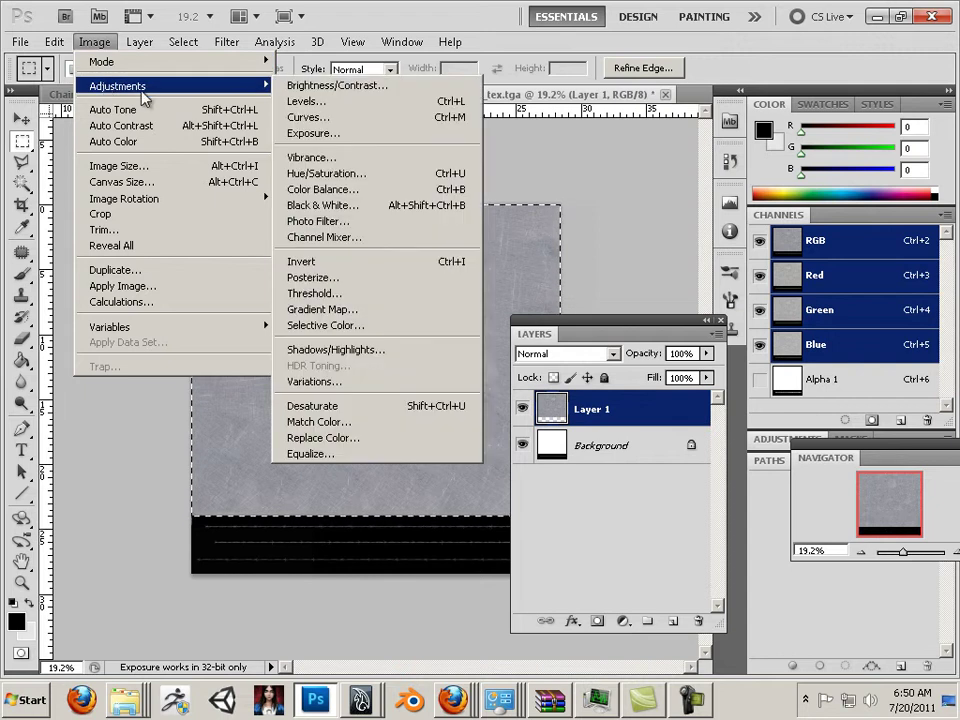
left_click(313, 133)
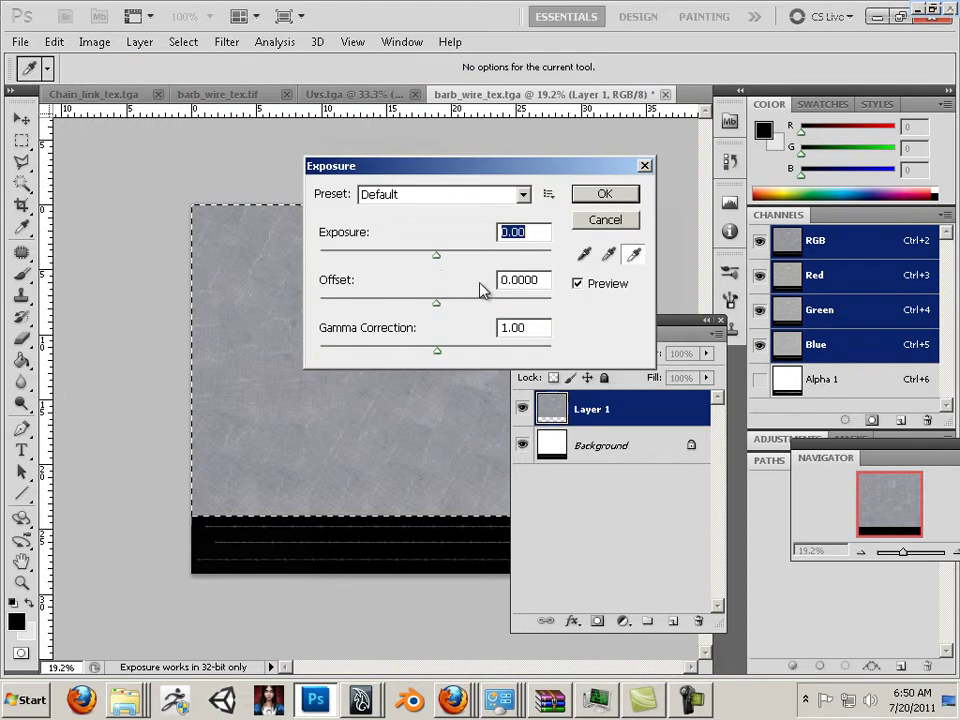
left_click_drag(441, 257, 437, 261)
left_click_drag(431, 261, 424, 261)
left_click(600, 194)
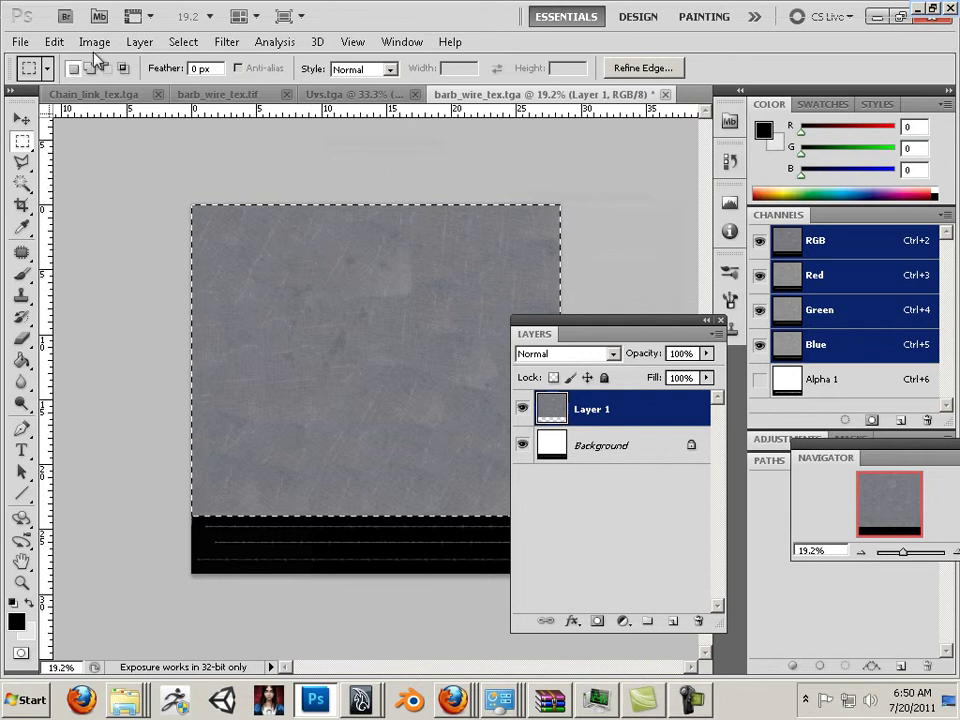
Save the darkened texture as a Targa copy with alpha channels, overwriting barb_wire_tex.tga in the Chain Link DB folder
left_click(20, 41)
left_click(101, 305)
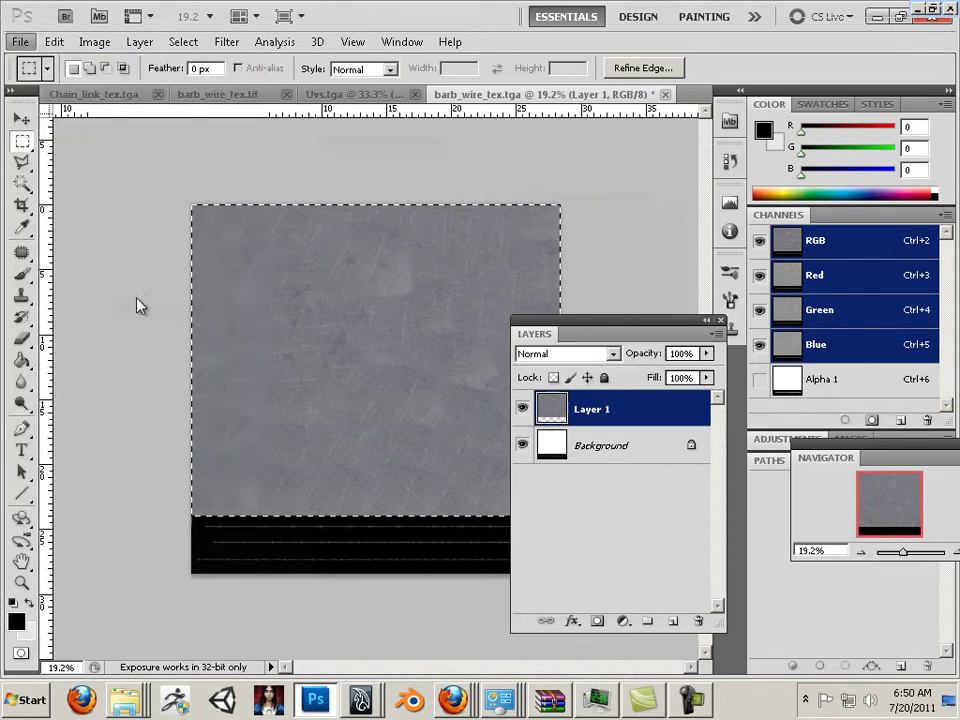
left_click(490, 400)
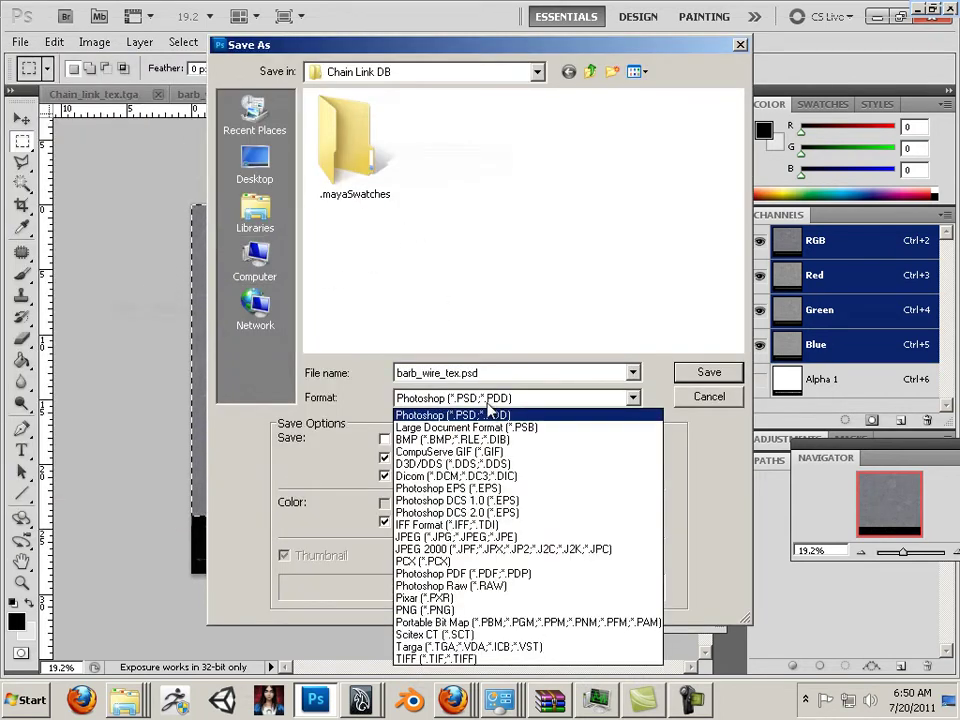
left_click(497, 647)
double_click(443, 372)
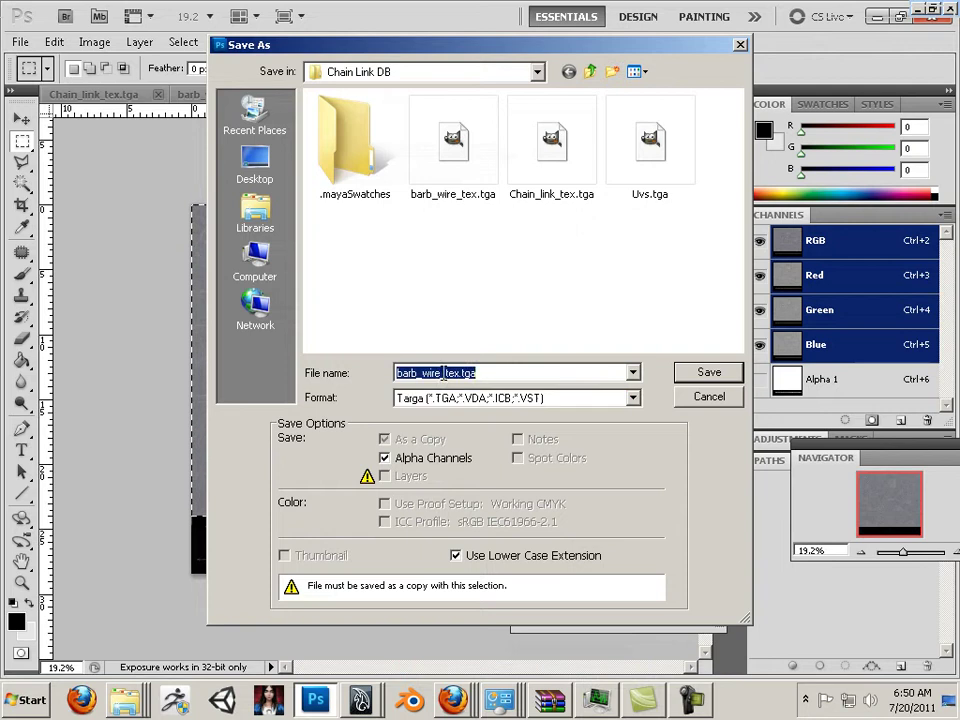
left_click(594, 303)
double_click(452, 188)
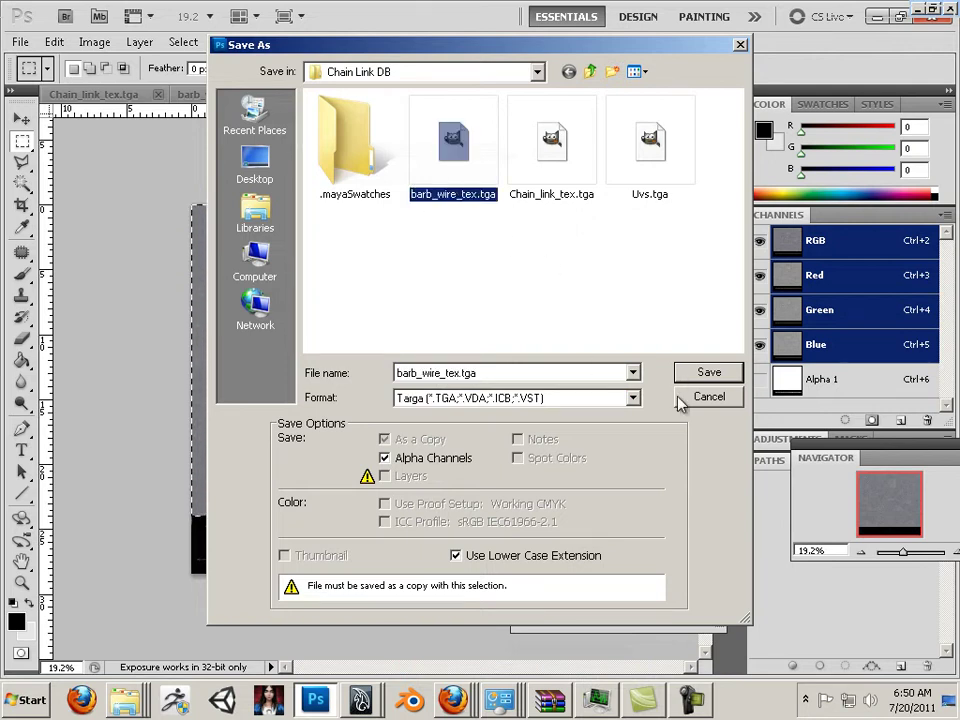
left_click(409, 279)
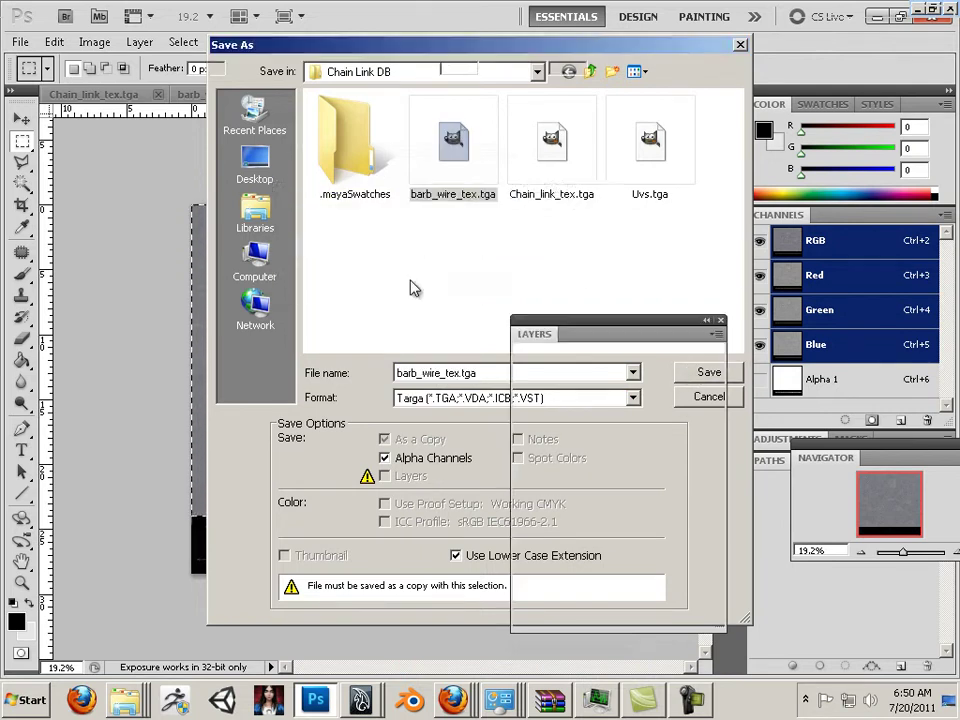
left_click(424, 288)
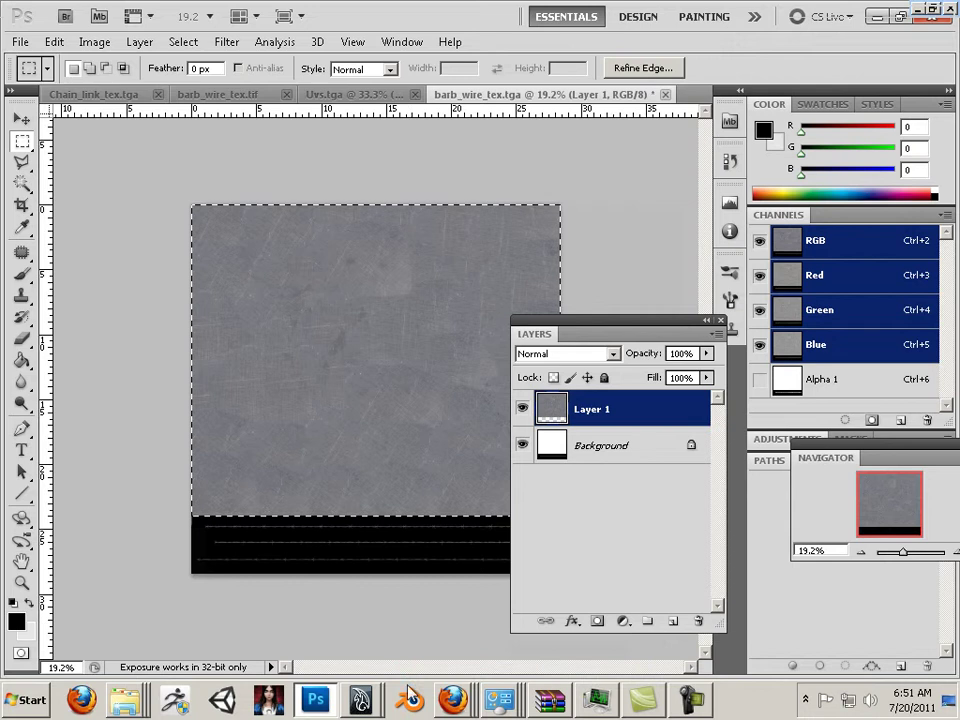
Switch to Maya, reload the barb_wire_tex_1 file texture mapped to the Barb_wire material's color, and clear the selection
mouse_move(366, 705)
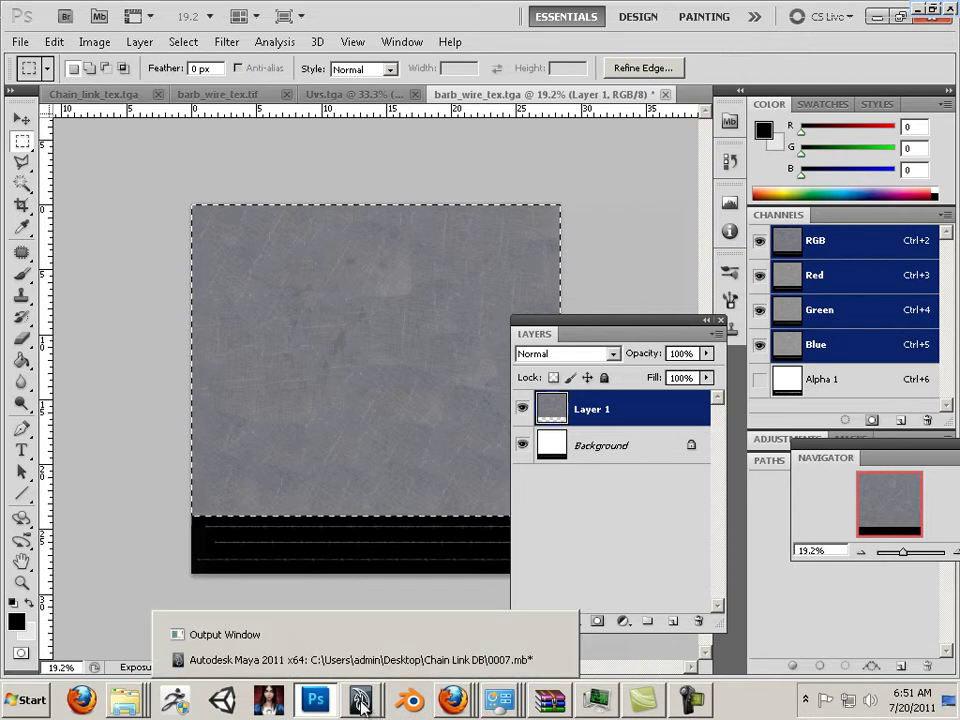
left_click(354, 671)
left_click(313, 404)
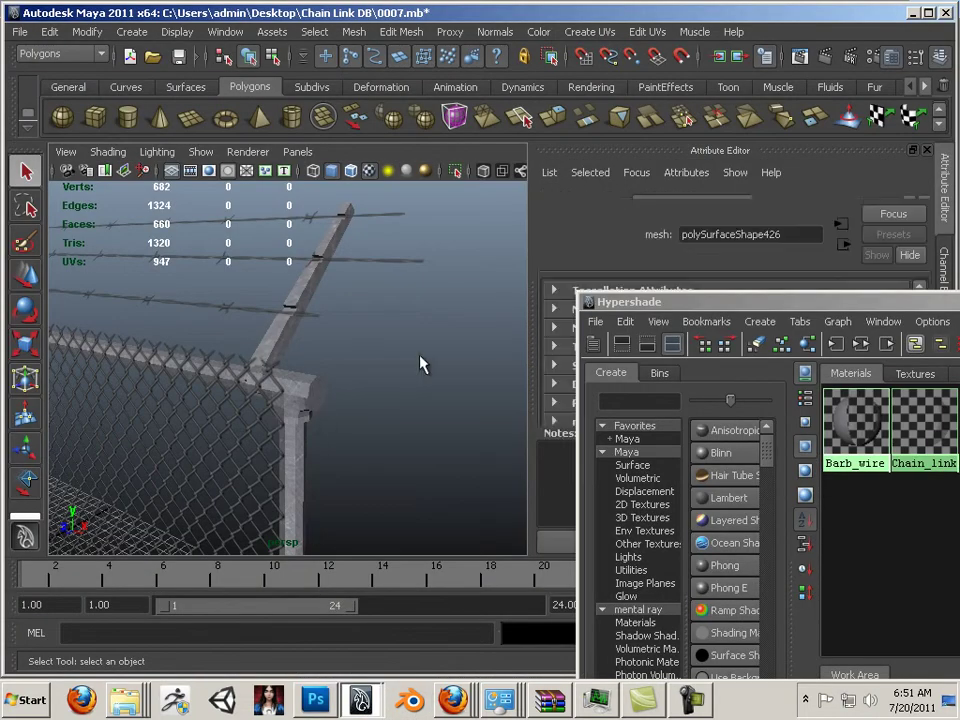
left_click_drag(671, 300, 451, 560)
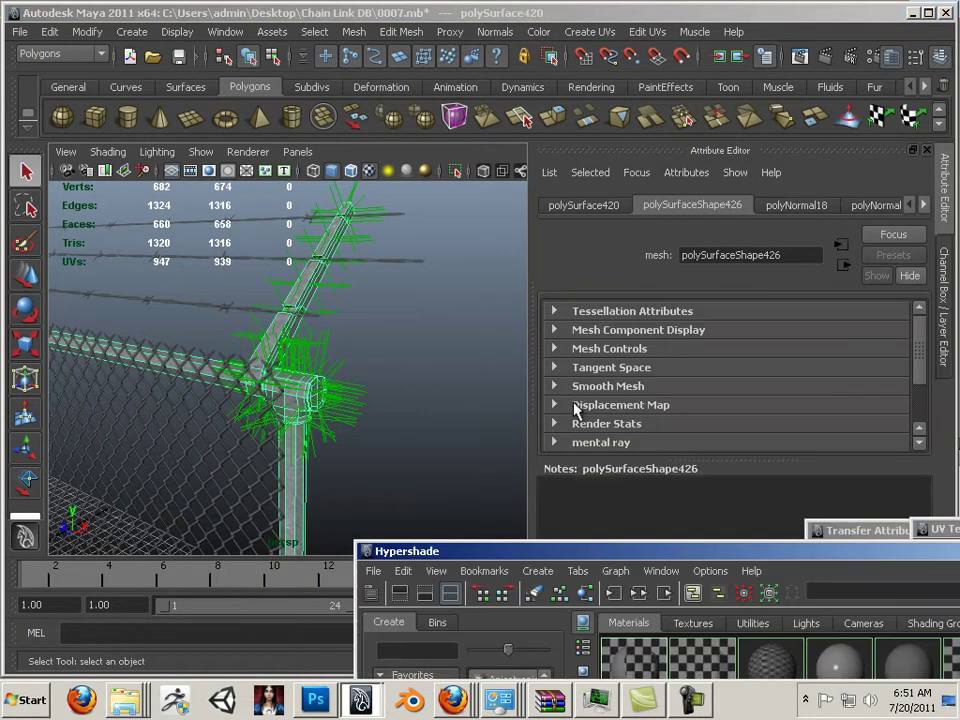
left_click_drag(658, 548, 303, 270)
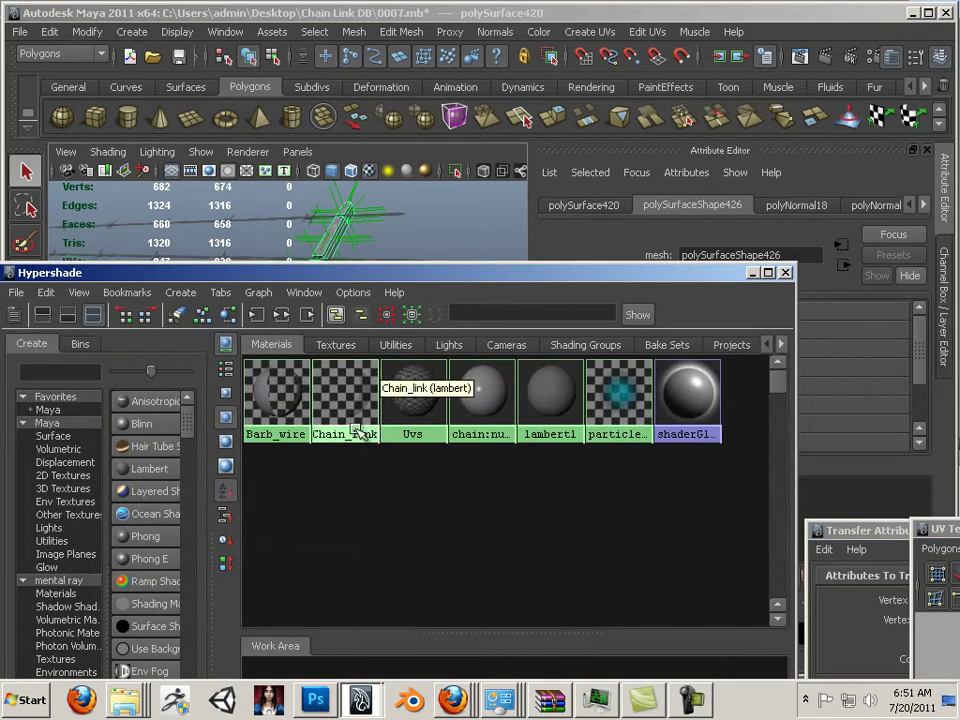
left_click(276, 394)
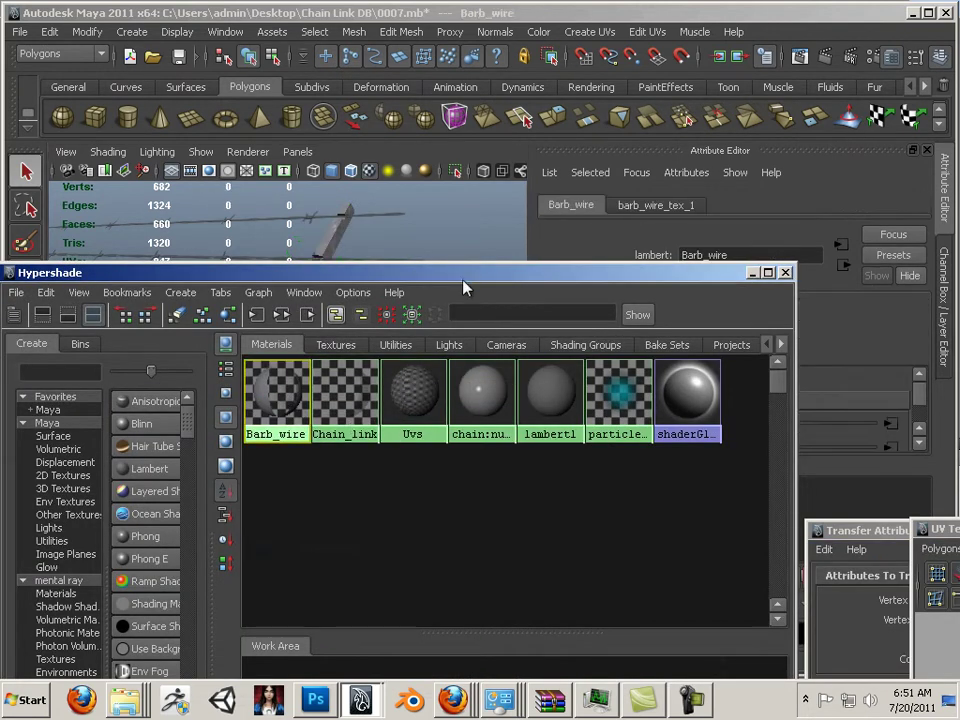
left_click_drag(463, 288, 320, 634)
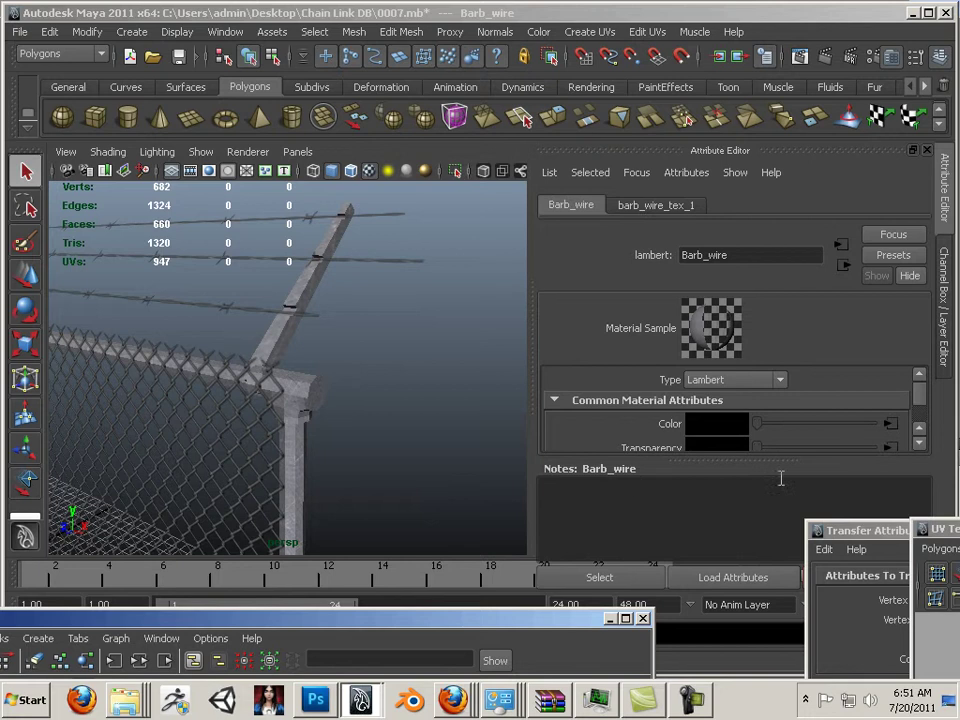
left_click(889, 423)
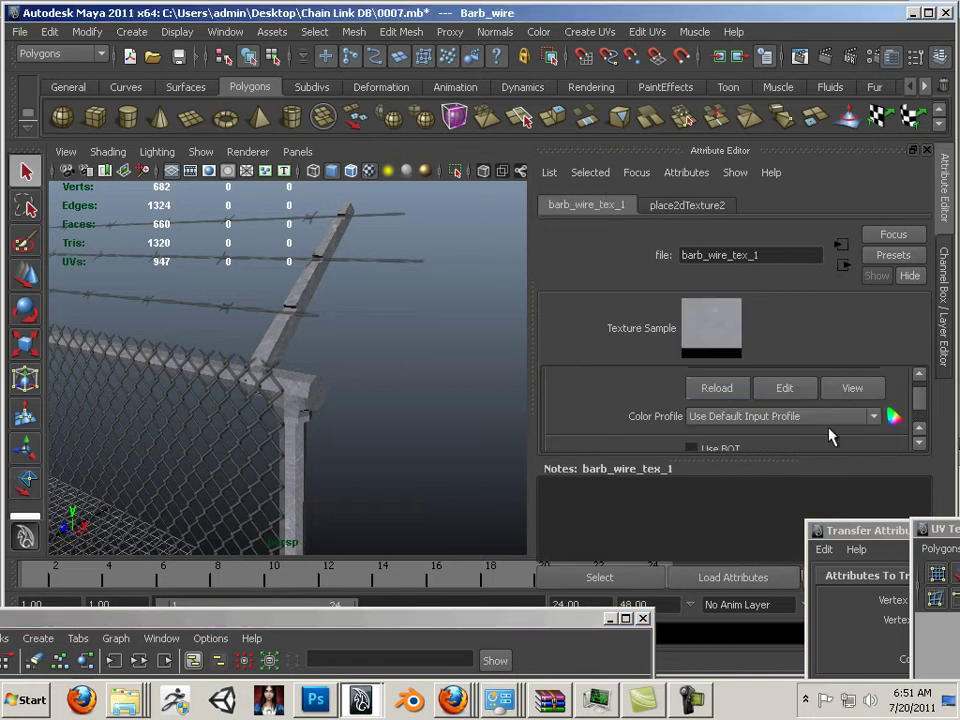
left_click(446, 414)
Change the renderer of the perspective viewport and frame the whole fence
left_click_drag(355, 405, 252, 218)
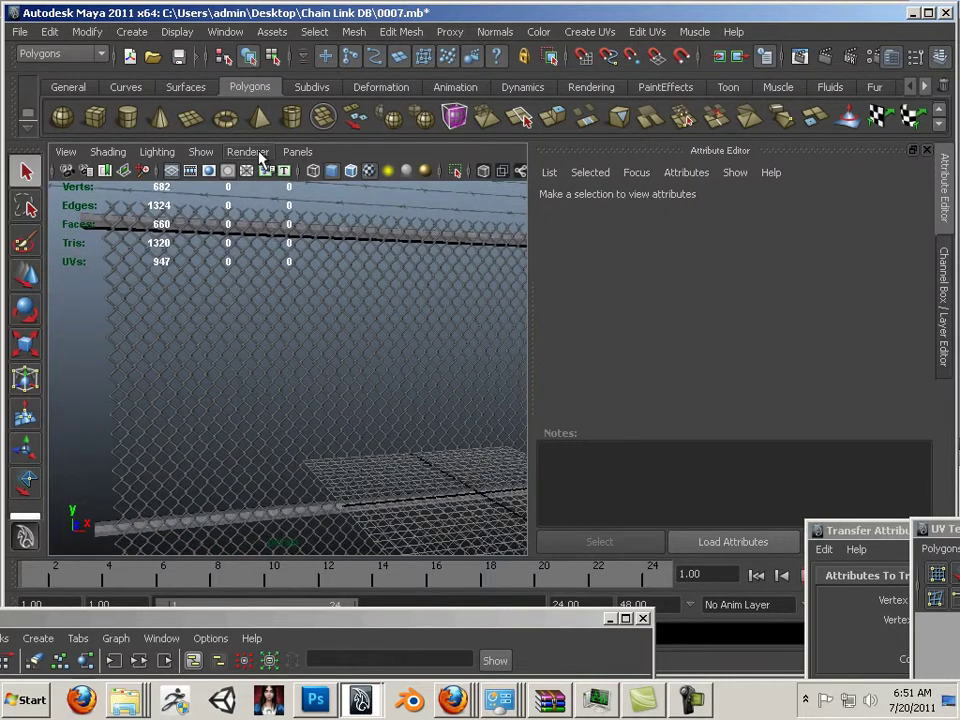
left_click(252, 152)
left_click(261, 199)
mouse_move(242, 381)
left_mouse_down()
mouse_move(250, 414)
mouse_move(225, 399)
mouse_move(249, 403)
mouse_move(223, 403)
mouse_move(251, 416)
mouse_move(264, 332)
mouse_move(281, 373)
mouse_move(280, 362)
mouse_move(334, 356)
mouse_move(249, 392)
mouse_move(264, 336)
mouse_move(349, 403)
mouse_move(261, 366)
mouse_move(244, 390)
mouse_move(255, 388)
mouse_move(236, 501)
mouse_move(278, 418)
mouse_move(315, 392)
mouse_move(311, 461)
mouse_move(291, 450)
mouse_move(369, 446)
mouse_move(266, 429)
mouse_move(298, 407)
mouse_move(326, 420)
mouse_move(242, 384)
mouse_move(227, 396)
mouse_move(236, 418)
mouse_move(309, 452)
mouse_move(221, 467)
mouse_move(208, 420)
mouse_move(377, 420)
mouse_move(235, 397)
mouse_move(424, 403)
mouse_move(279, 385)
left_mouse_up()
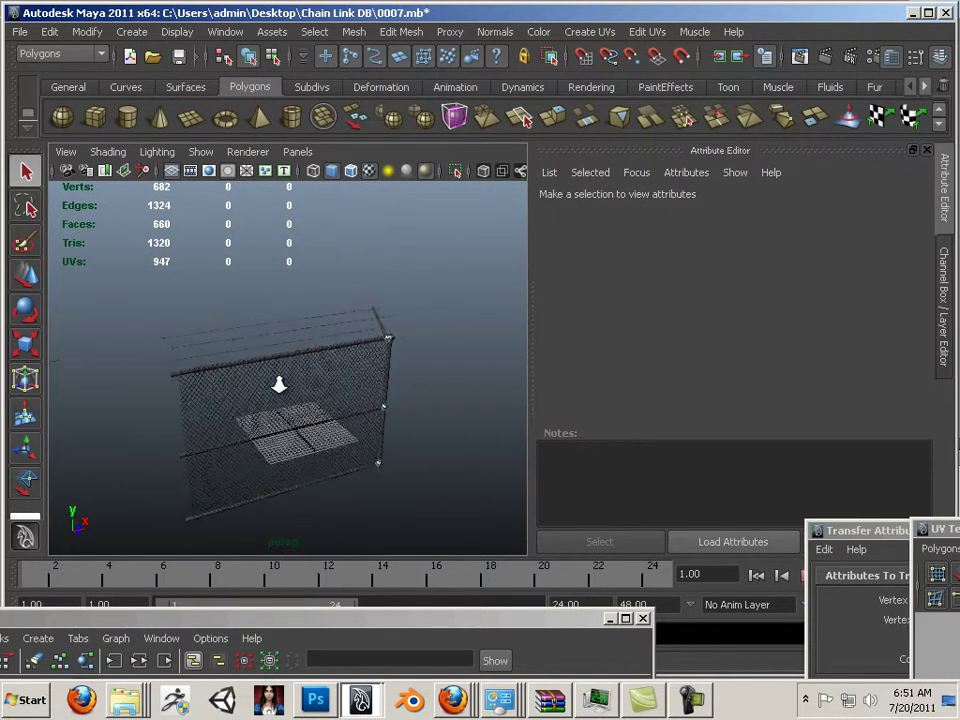
Examine the frame, corner post, connectors and chain-link panel from several angles with the fence parts selected
left_click(370, 465)
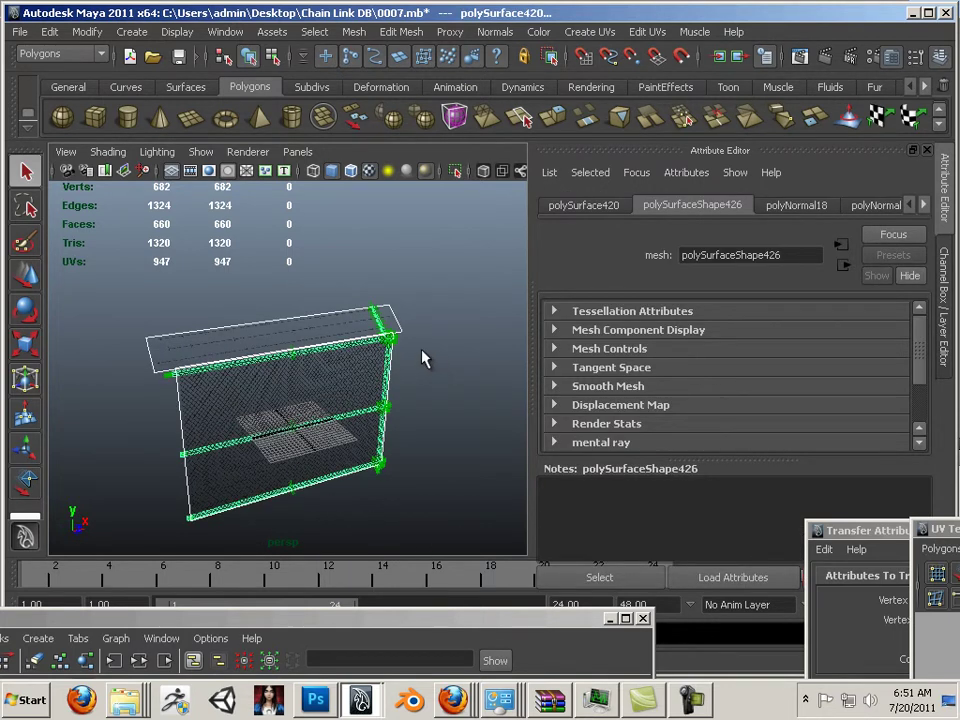
scroll(410, 377, "up", 4)
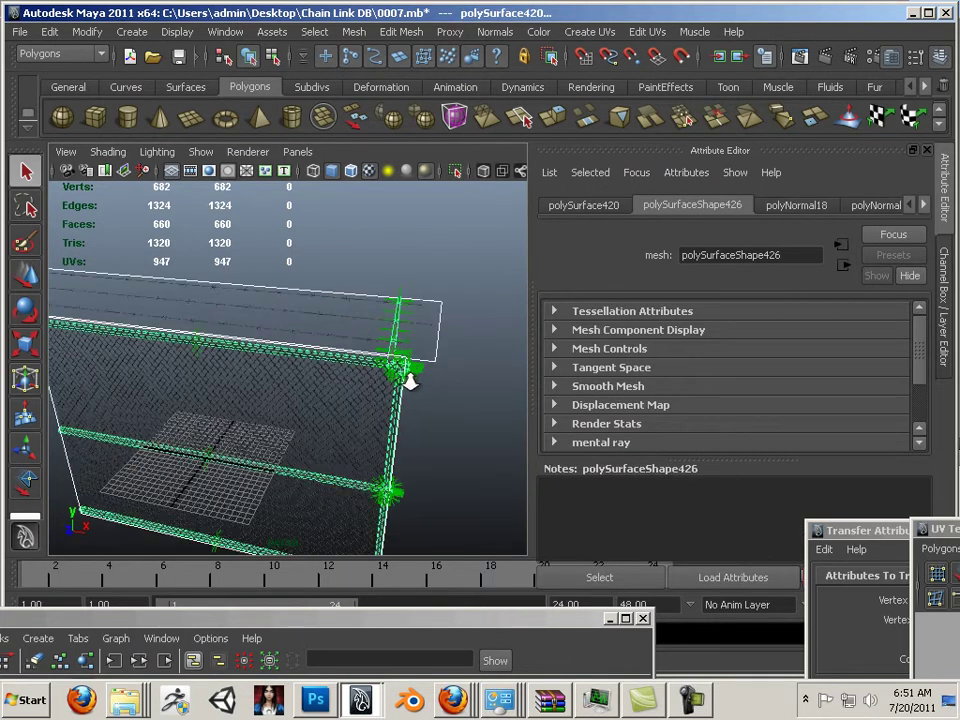
scroll(410, 377, "up", 5)
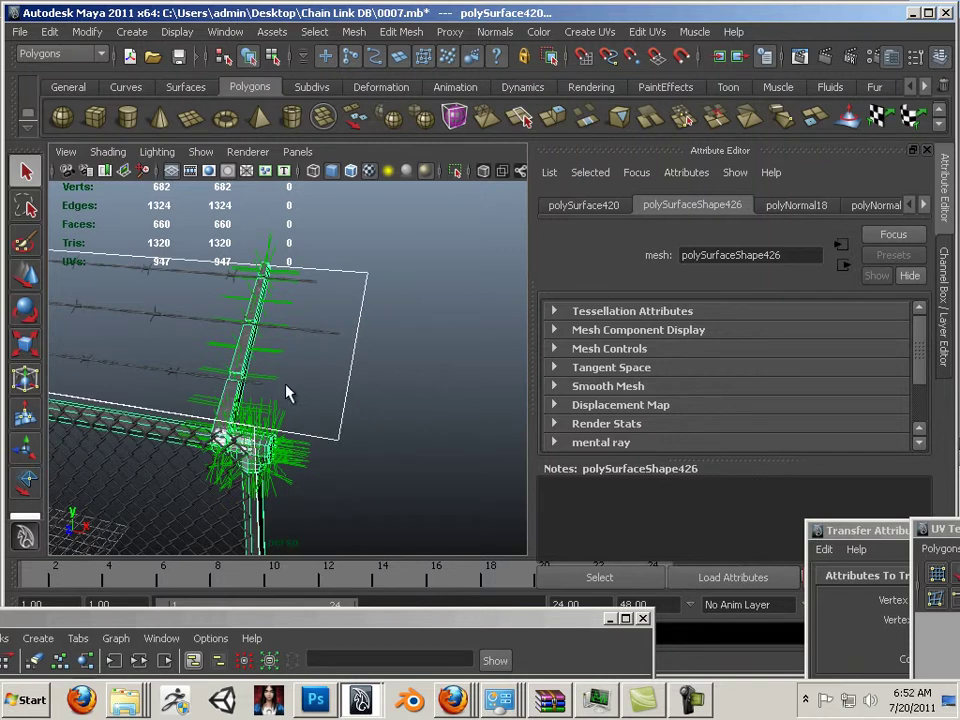
left_click_drag(340, 467, 296, 424)
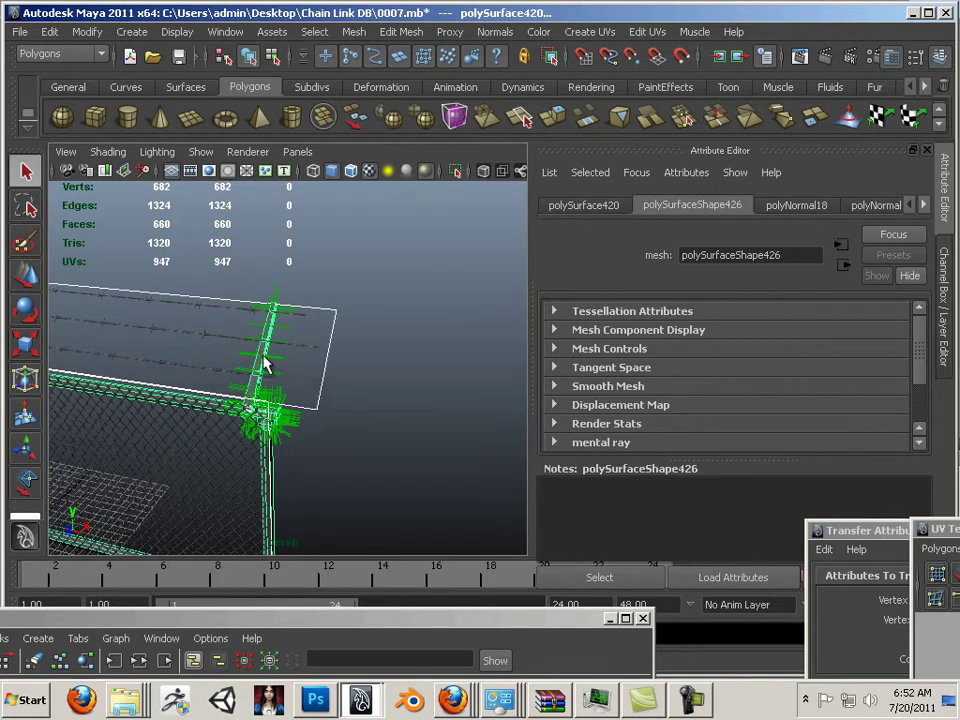
left_click_drag(333, 441, 337, 315)
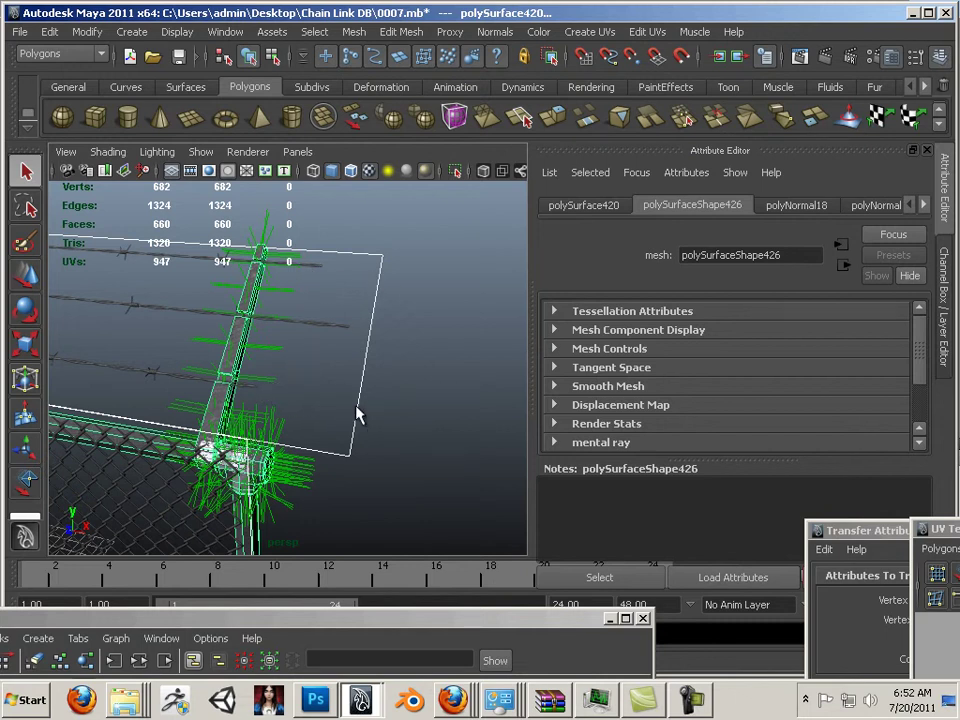
left_click_drag(333, 430, 160, 390)
left_click(160, 395)
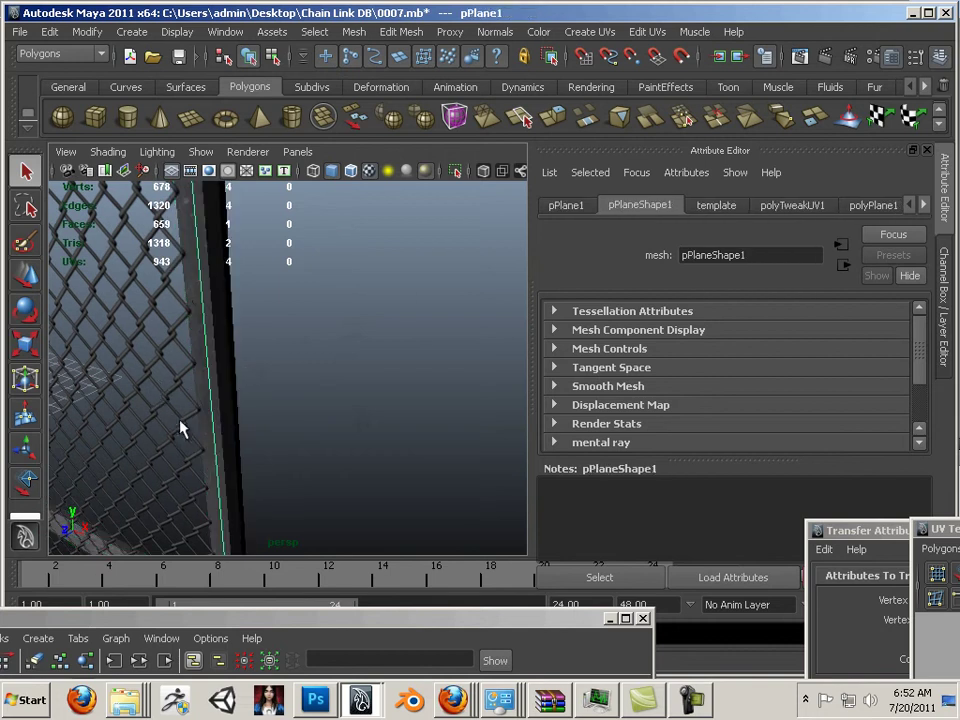
left_click_drag(243, 452, 237, 366)
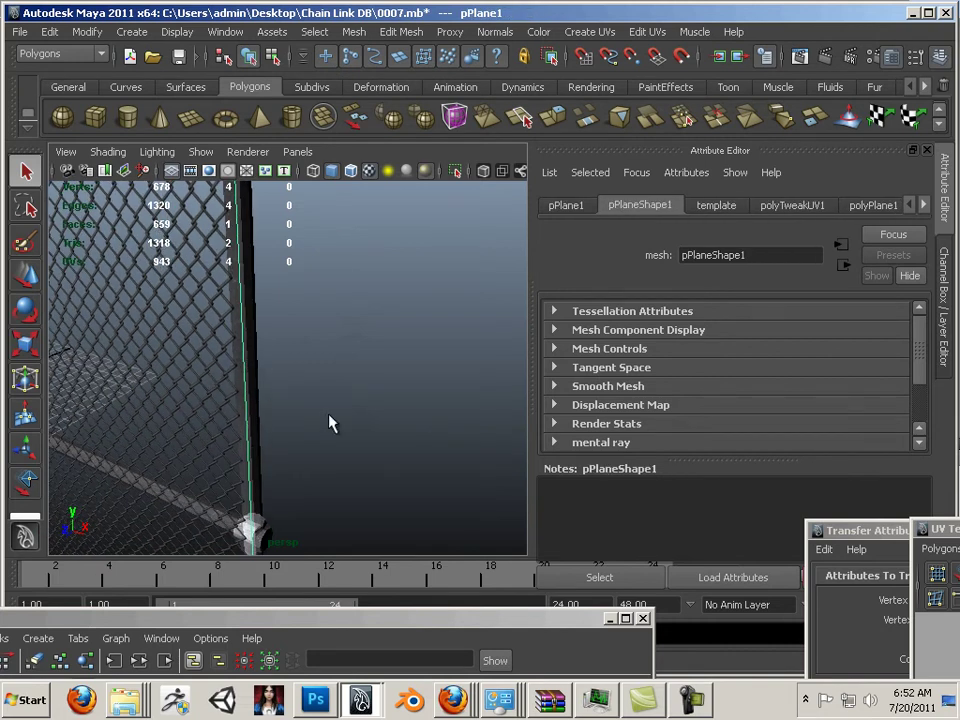
left_click_drag(332, 422, 241, 417)
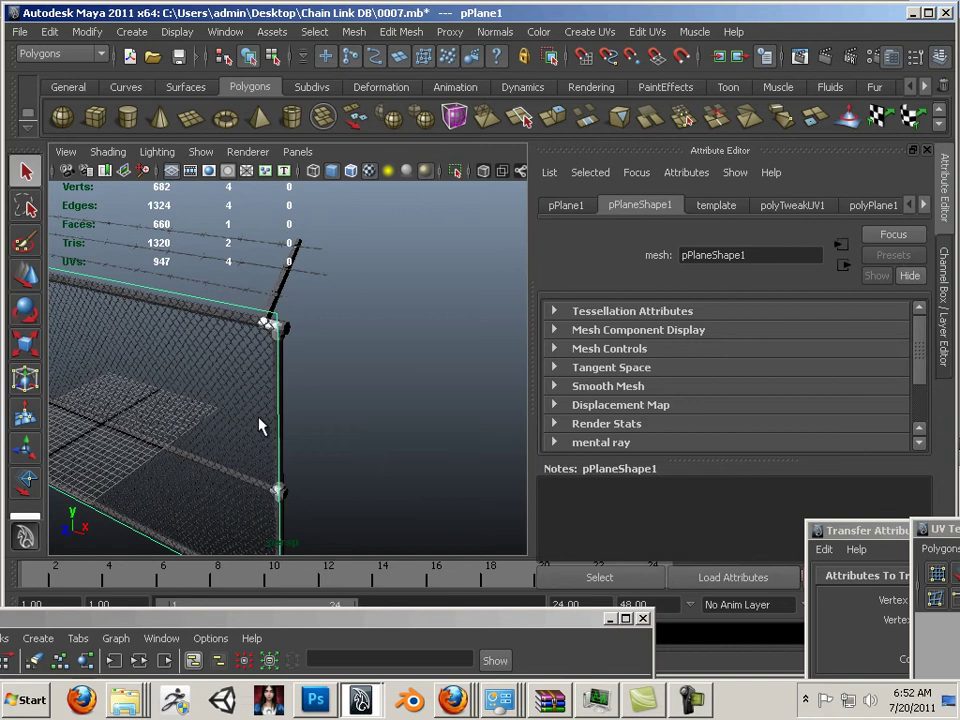
left_click_drag(199, 386, 298, 393)
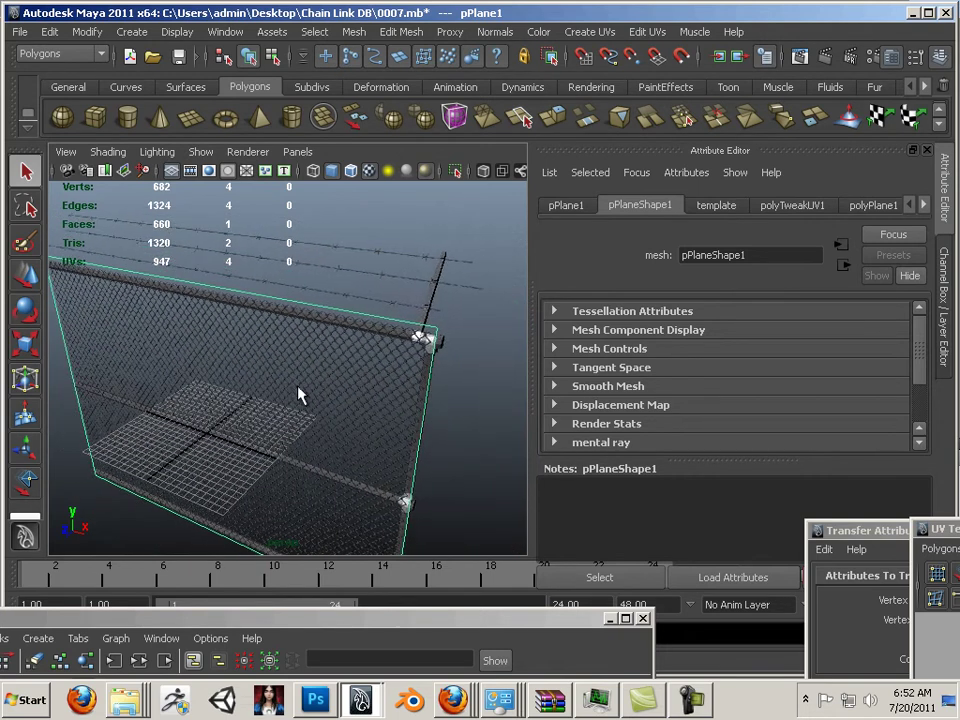